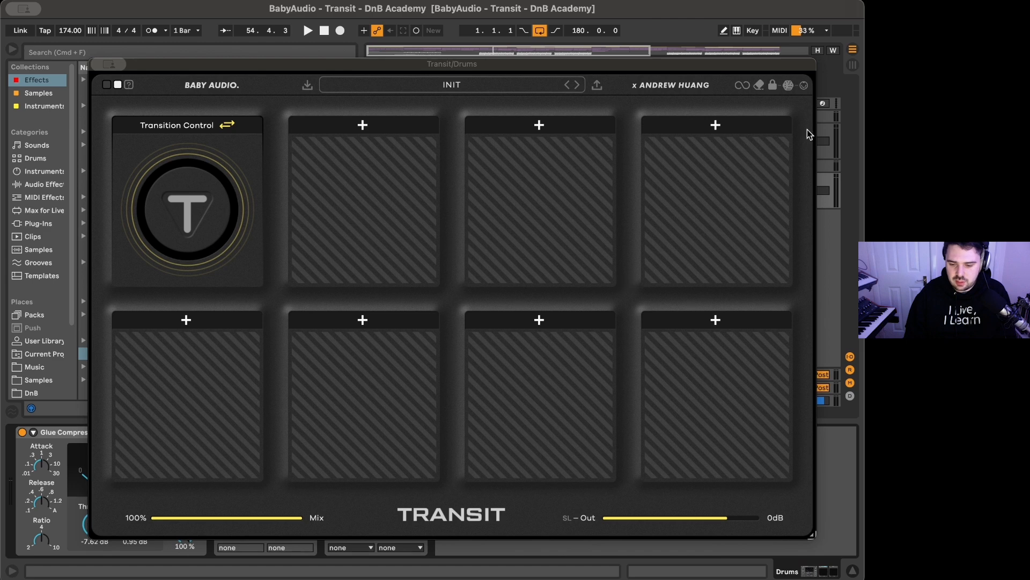
Add a Filter 12 module in the empty effect slot beside the Transition Control
{"action": "left_click", "coordinate": [758, 89]}
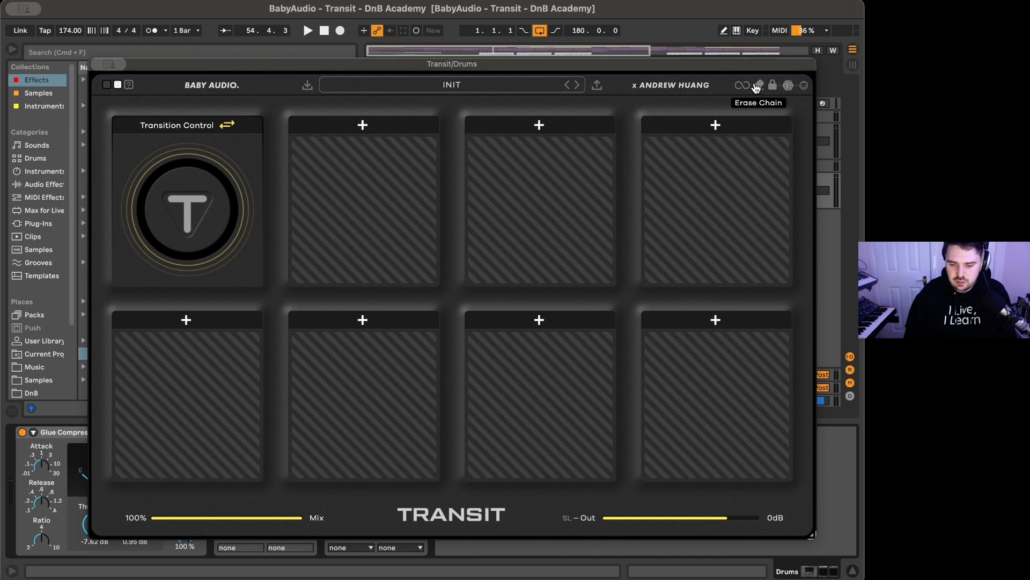
{"action": "left_click", "coordinate": [355, 130]}
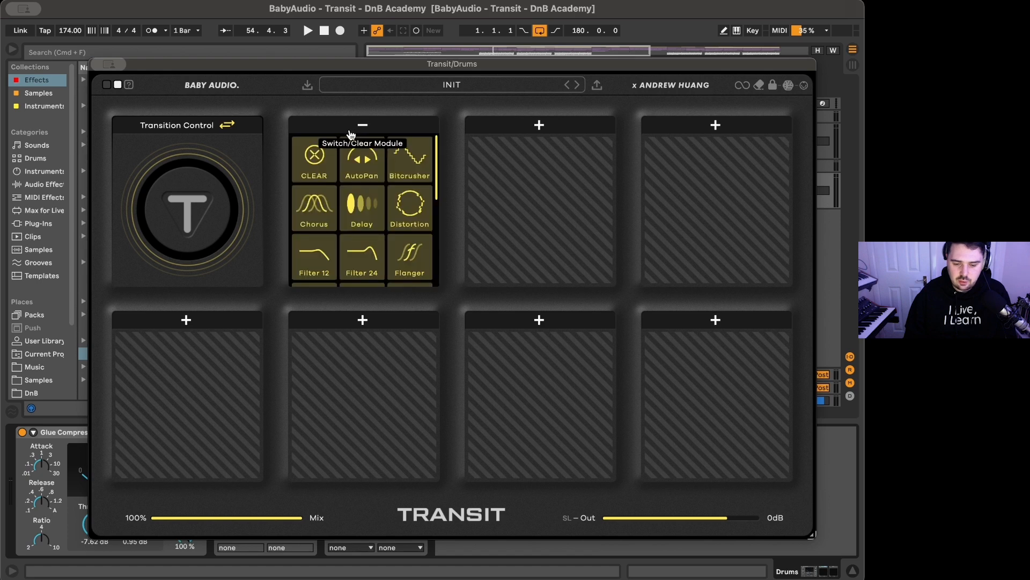
{"action": "scroll", "coordinate": [363, 215], "scroll_direction": "down", "scroll_amount": 5}
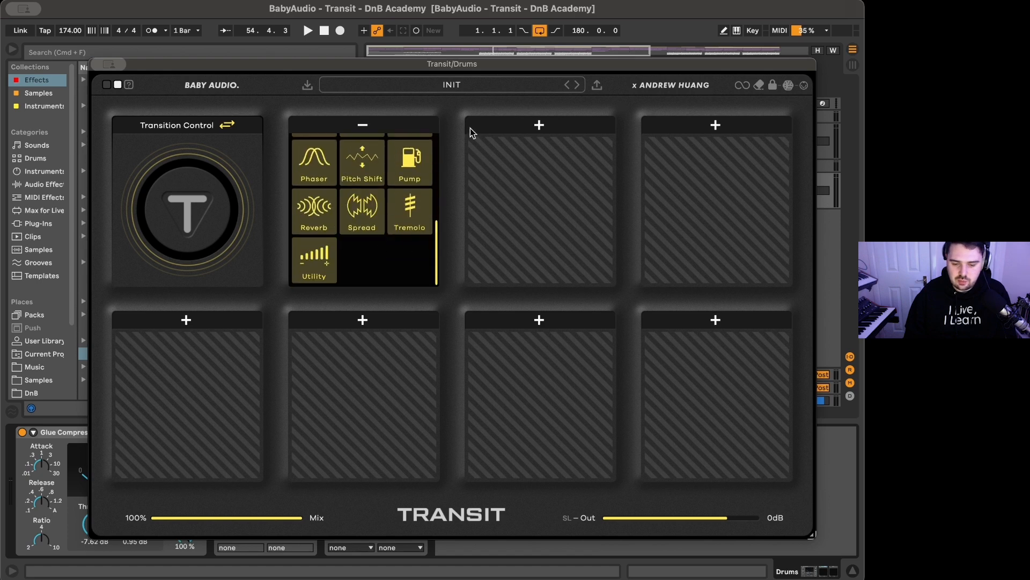
{"action": "scroll", "coordinate": [397, 230], "scroll_direction": "up", "scroll_amount": 5}
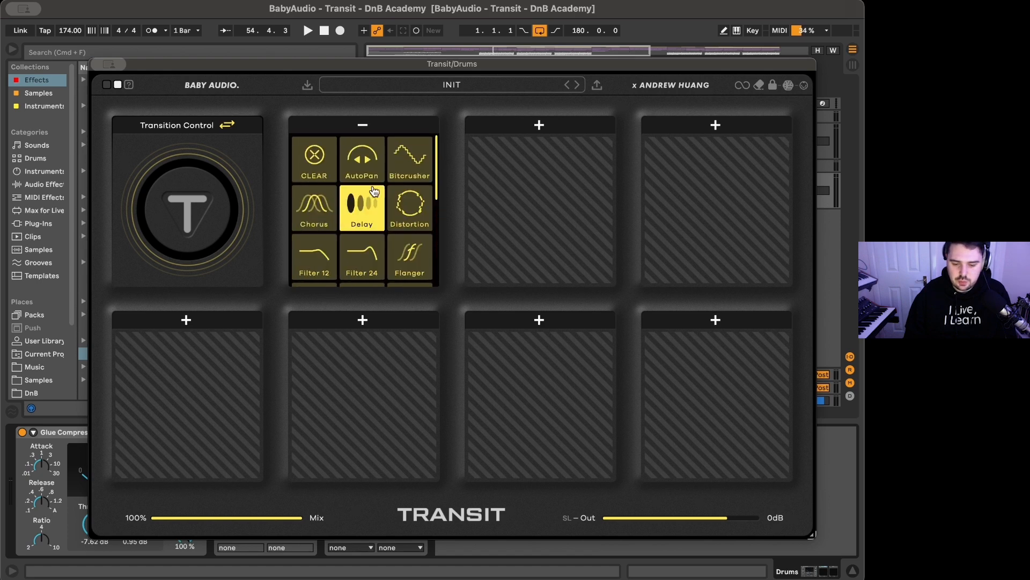
{"action": "scroll", "coordinate": [361, 215], "scroll_direction": "down", "scroll_amount": 1}
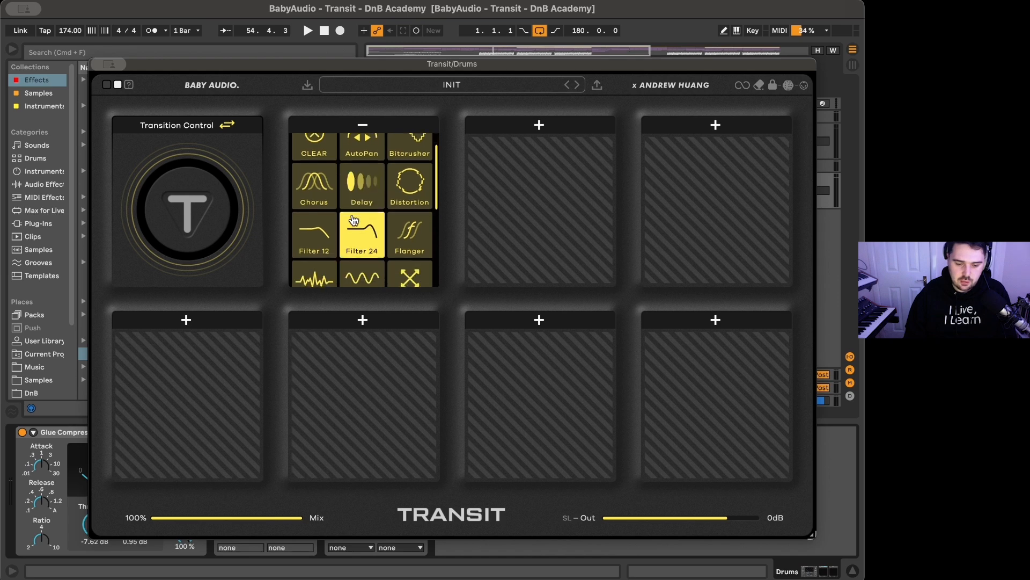
{"action": "left_click", "coordinate": [324, 232]}
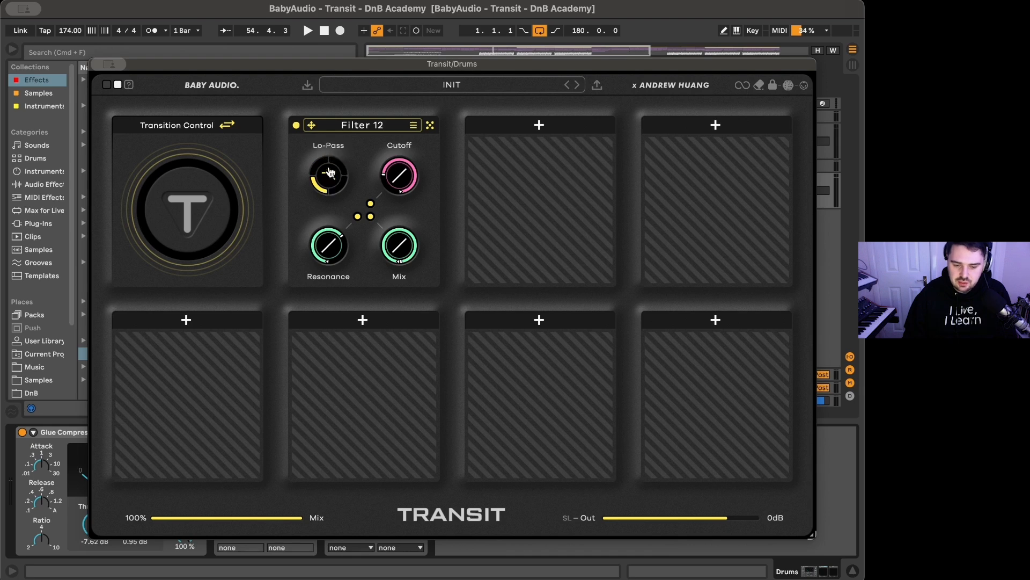
Inspect the Filter 12 parameters and sweep the Transition Control up and back to zero to see how they move
{"action": "mouse_move", "coordinate": [336, 261]}
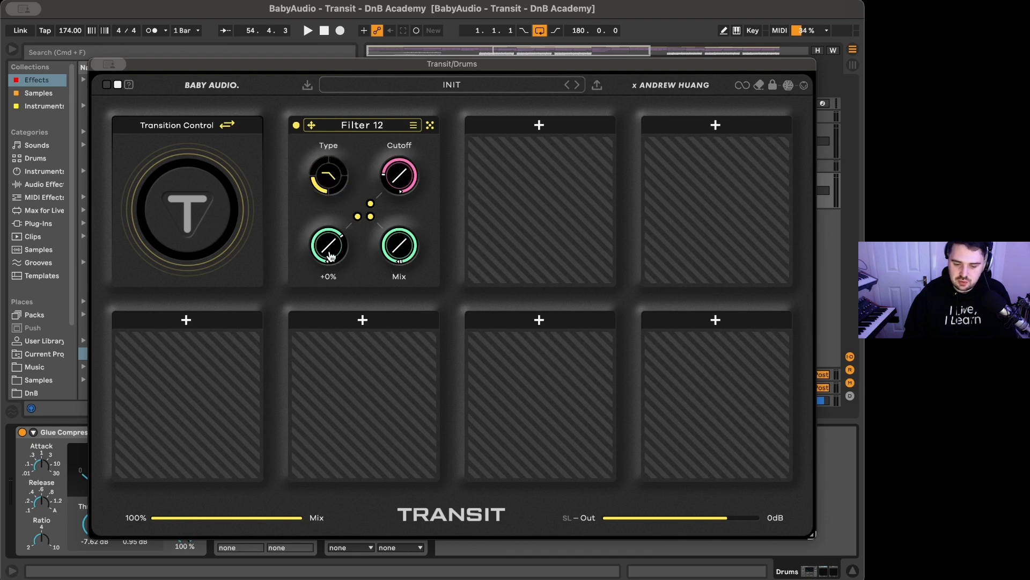
{"action": "mouse_move", "coordinate": [407, 255]}
{"action": "mouse_move", "coordinate": [400, 177]}
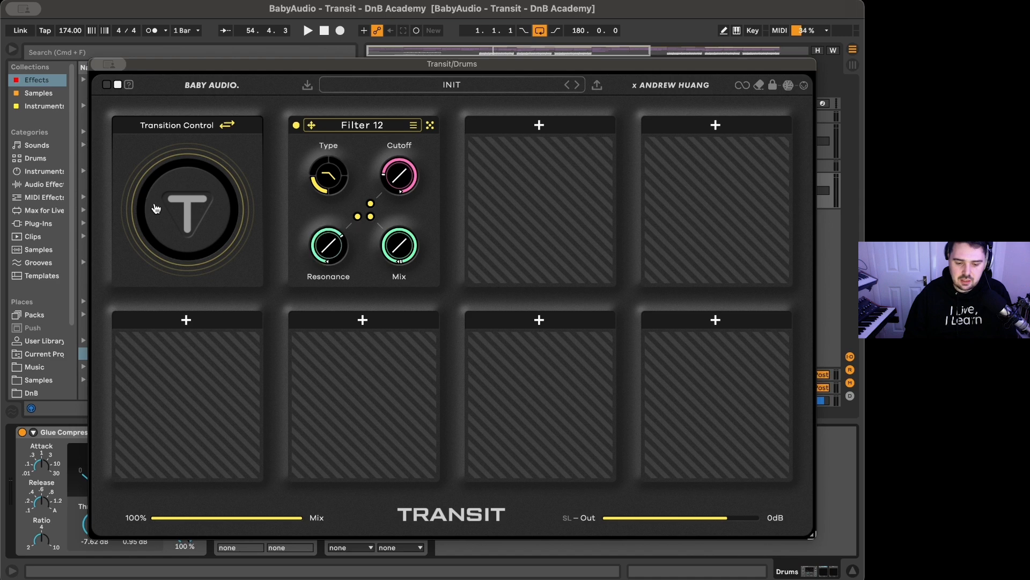
{"action": "left_click_drag", "start_coordinate": [177, 223], "coordinate": [181, 164]}
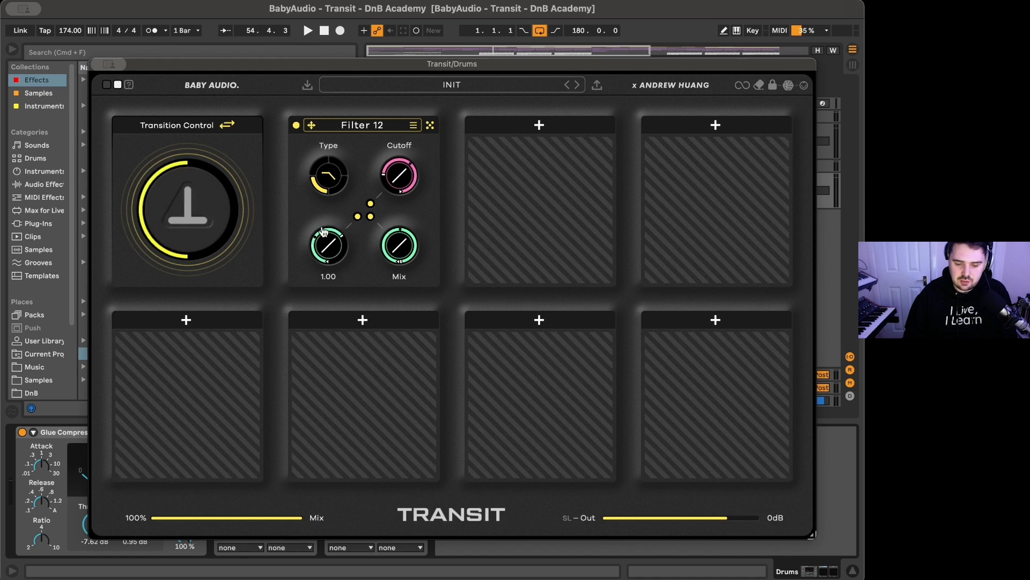
{"action": "left_click_drag", "start_coordinate": [253, 214], "coordinate": [187, 234]}
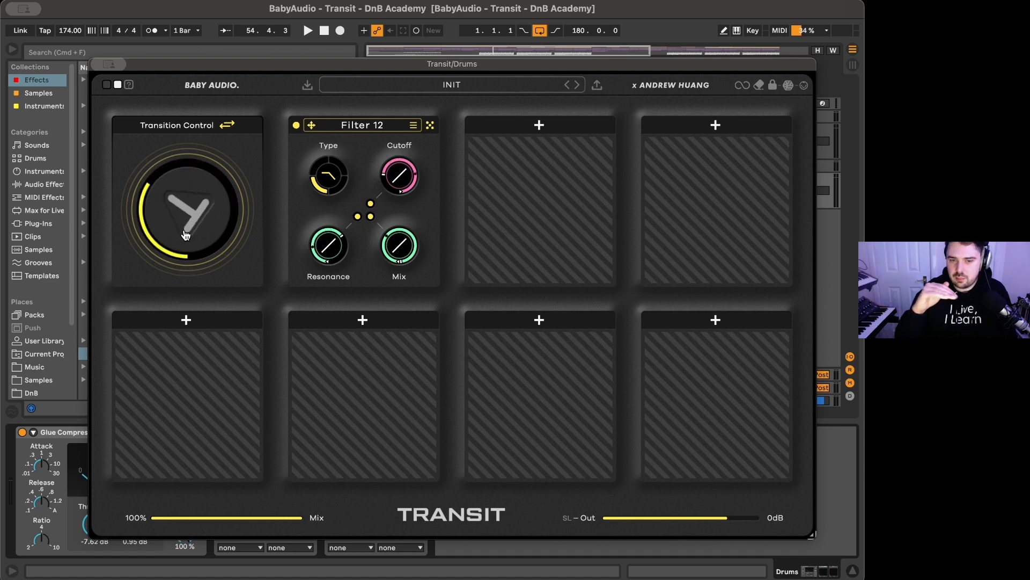
{"action": "left_click_drag", "start_coordinate": [194, 199], "coordinate": [221, 255]}
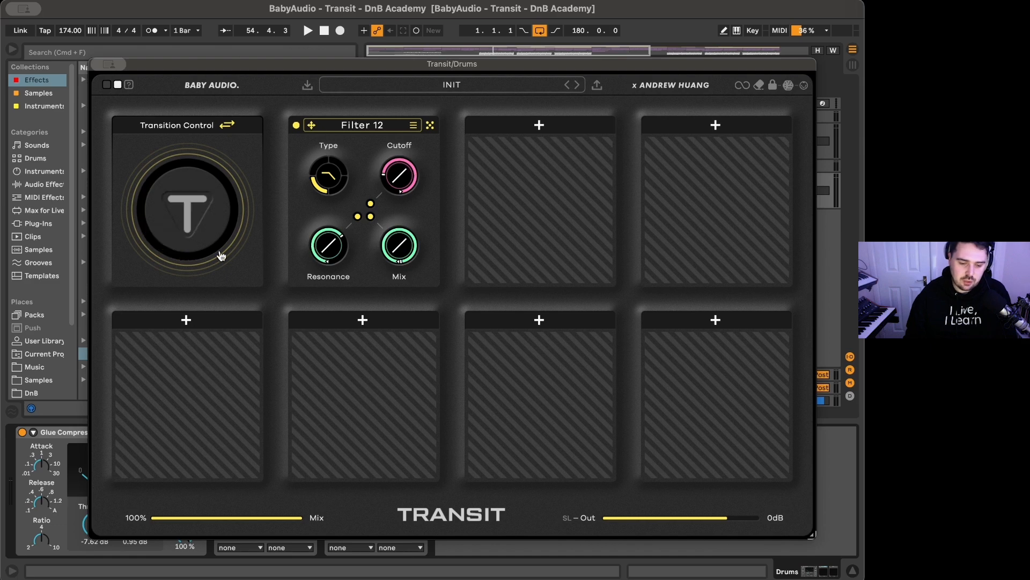
Move the plugin window off the arrangement, solo the Drums group and play from the start of Drop A at bar 49
{"action": "left_click_drag", "start_coordinate": [202, 70], "coordinate": [341, 346]}
{"action": "left_click", "coordinate": [470, 196]}
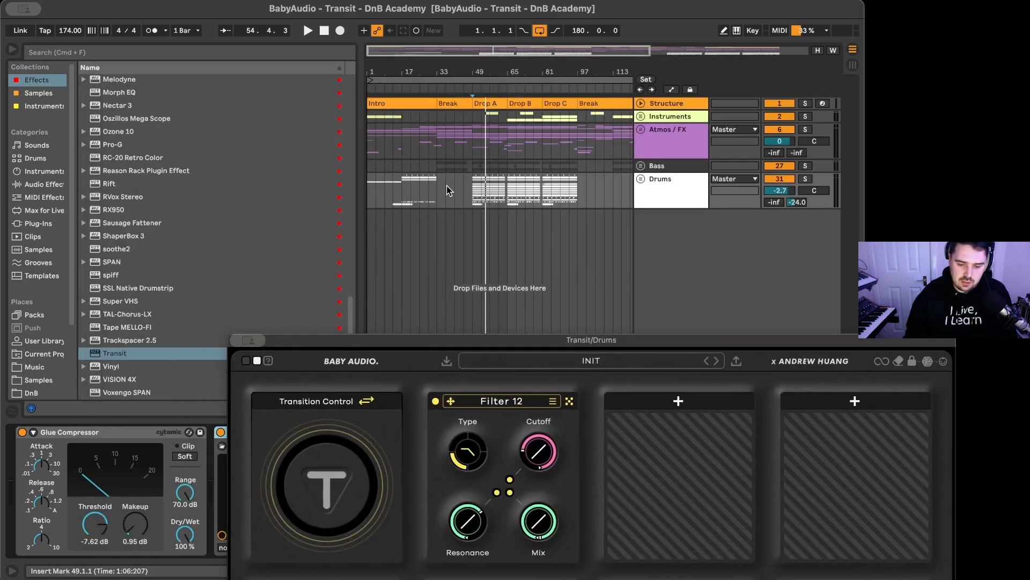
{"action": "key", "text": "s"}
{"action": "key", "text": "s"}
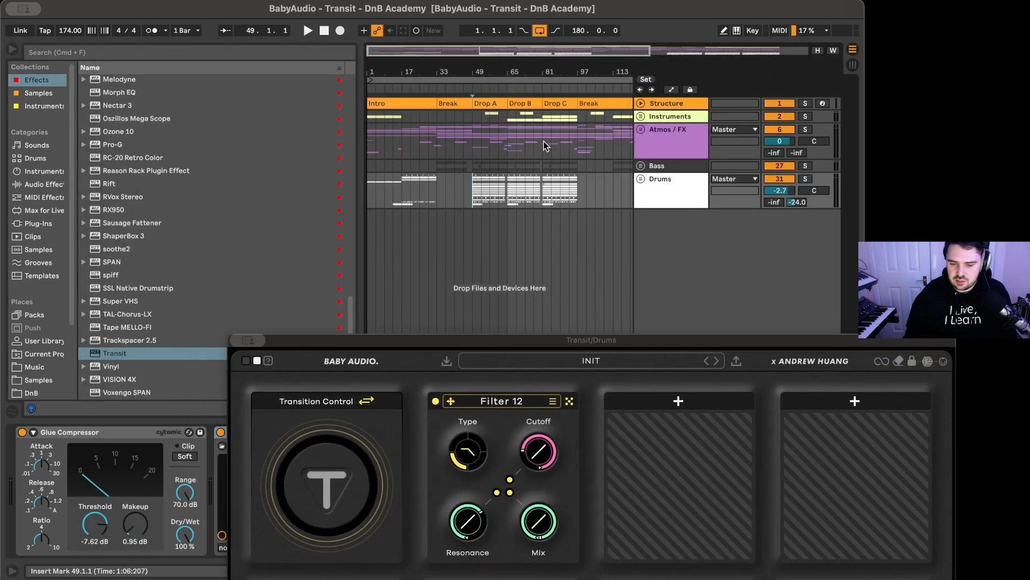
{"action": "scroll", "coordinate": [454, 171], "scroll_direction": "up", "scroll_amount": 4}
{"action": "scroll", "coordinate": [431, 181], "scroll_direction": "down", "scroll_amount": 6}
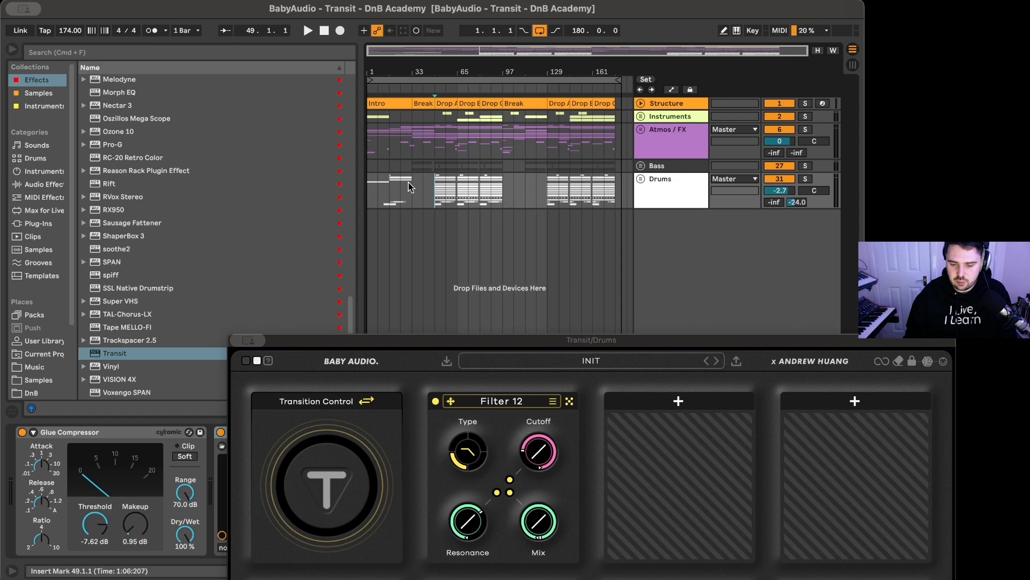
{"action": "scroll", "coordinate": [410, 197], "scroll_direction": "up", "scroll_amount": 5}
{"action": "left_click", "coordinate": [455, 192]}
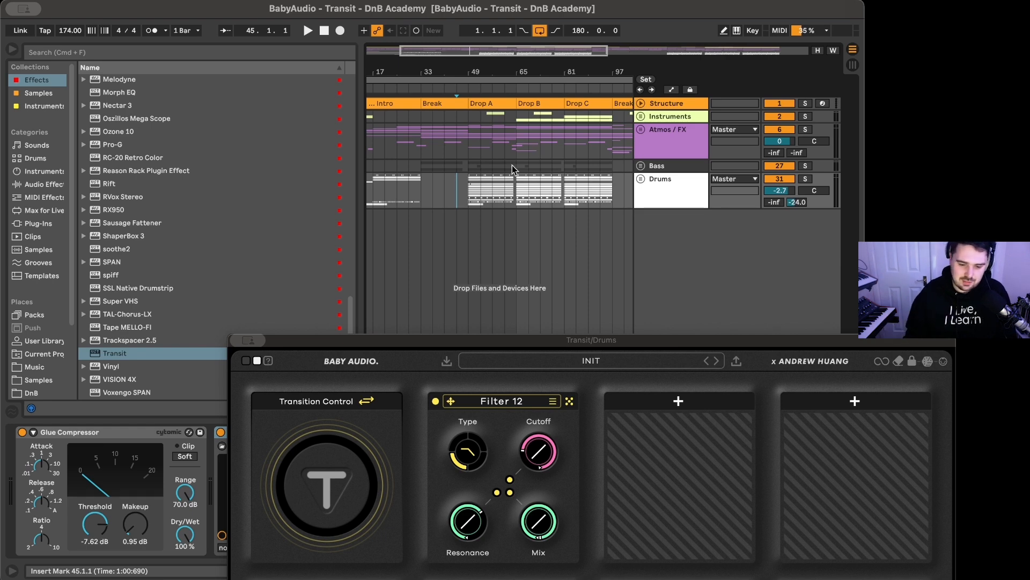
{"action": "left_click", "coordinate": [466, 190]}
{"action": "key", "text": "s"}
{"action": "key", "text": "space"}
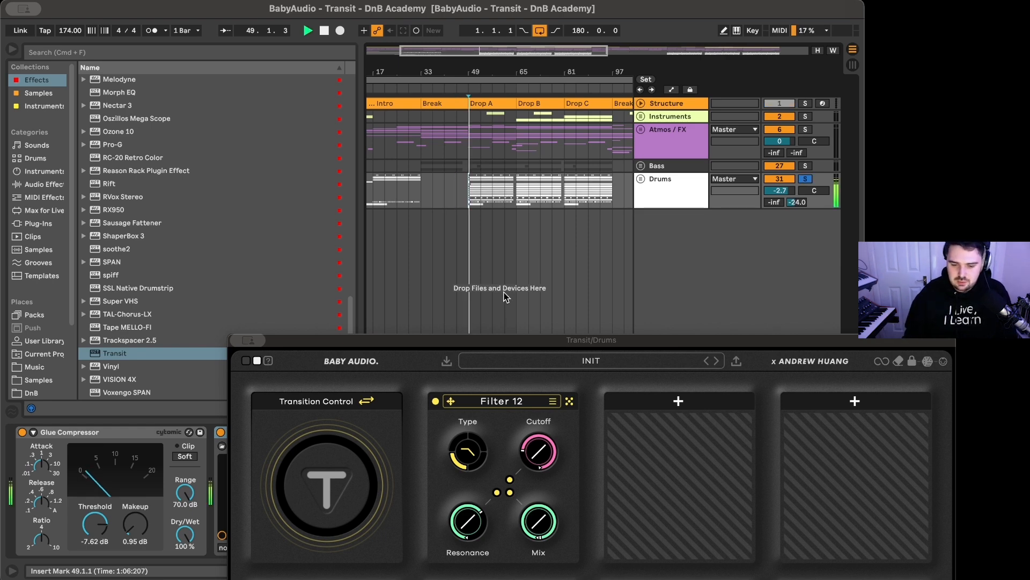
Audition the low-pass filter on the playing drums by sweeping the Transition Control up and back to zero, and stop playback
{"action": "left_click_drag", "start_coordinate": [544, 350], "coordinate": [524, 225]}
{"action": "mouse_move", "coordinate": [291, 394]}
{"action": "left_mouse_down"}
{"action": "mouse_move", "coordinate": [310, 265]}
{"action": "mouse_move", "coordinate": [310, 392]}
{"action": "left_mouse_up"}
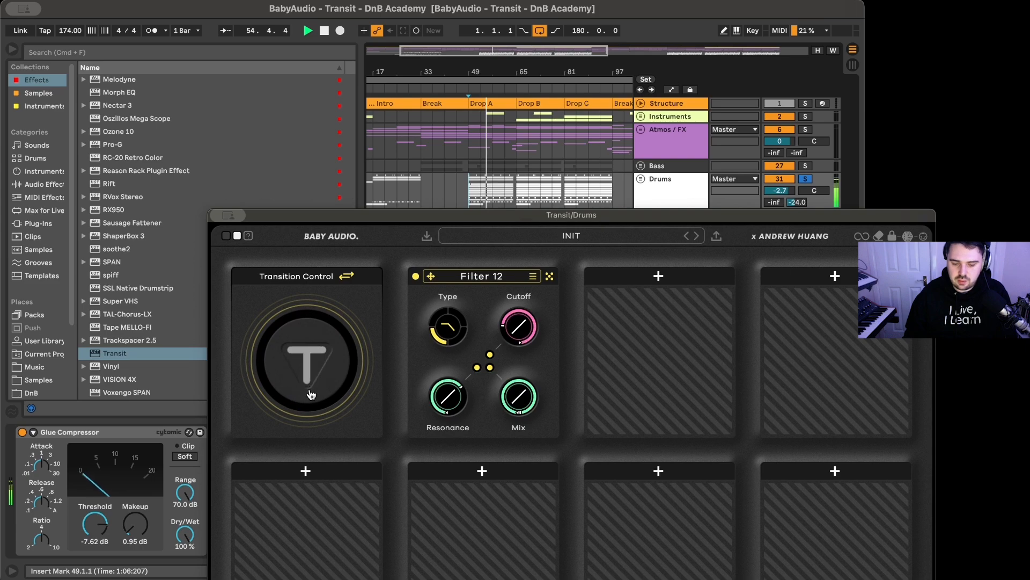
{"action": "left_click_drag", "start_coordinate": [409, 217], "coordinate": [400, 130]}
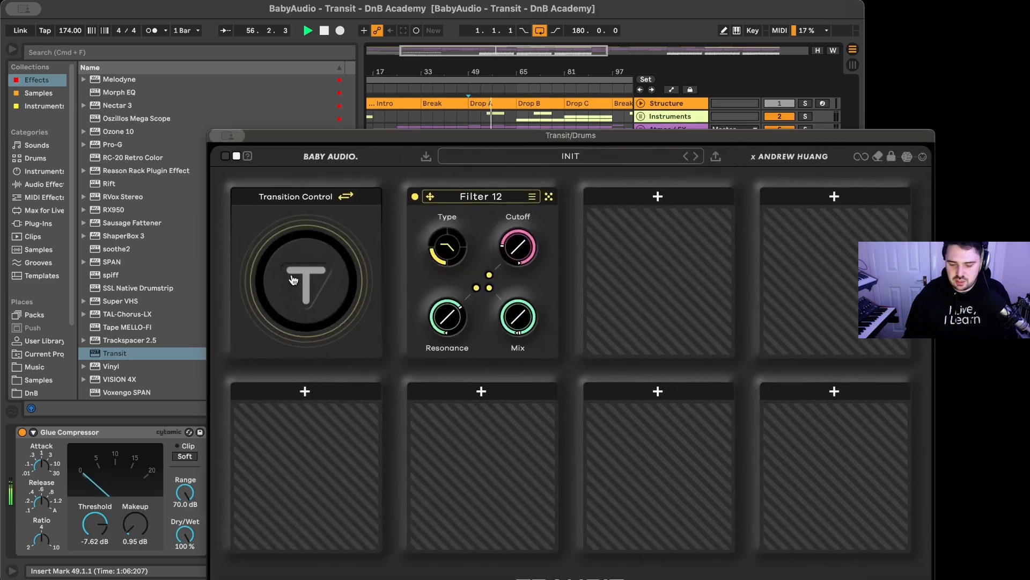
{"action": "left_click_drag", "start_coordinate": [296, 292], "coordinate": [310, 342]}
{"action": "key", "text": "space"}
Switch the Filter 12 type to Hi-Pass and audition it on the drums with a Transition Control sweep
{"action": "left_click", "coordinate": [438, 240]}
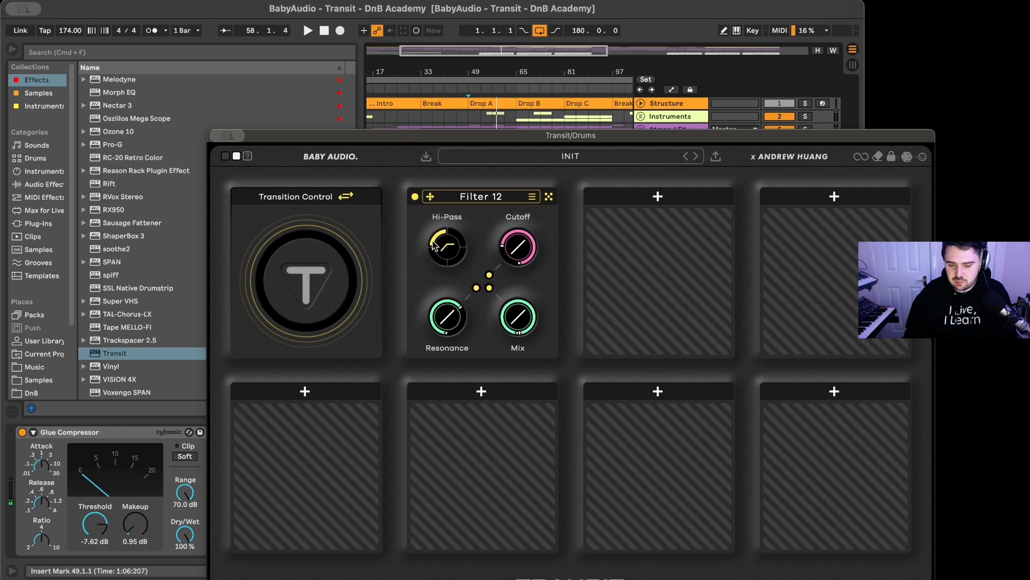
{"action": "key", "text": "space"}
{"action": "left_click_drag", "start_coordinate": [315, 295], "coordinate": [311, 342]}
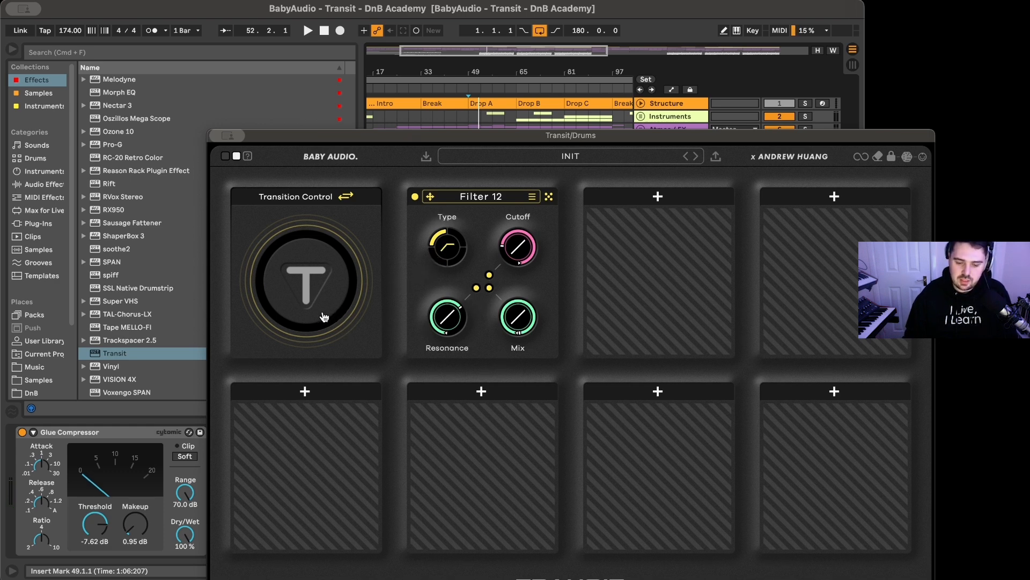
{"action": "left_click_drag", "start_coordinate": [324, 317], "coordinate": [385, 184]}
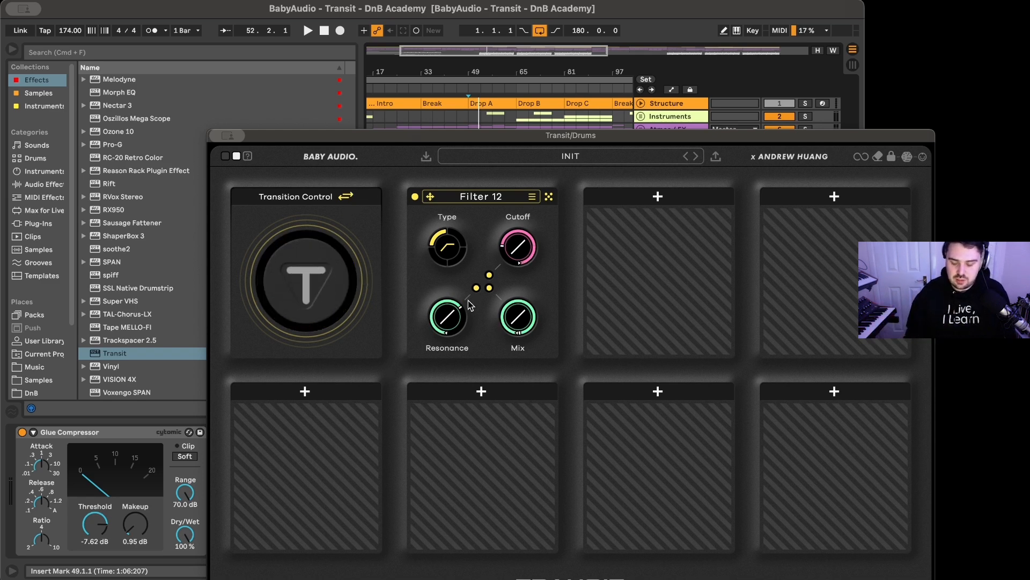
Lower the Filter 12 Resonance motion range to 0.10 and turn motion off for the Mix parameter, leaving Mix fully up
{"action": "left_click_drag", "start_coordinate": [471, 305], "coordinate": [452, 374]}
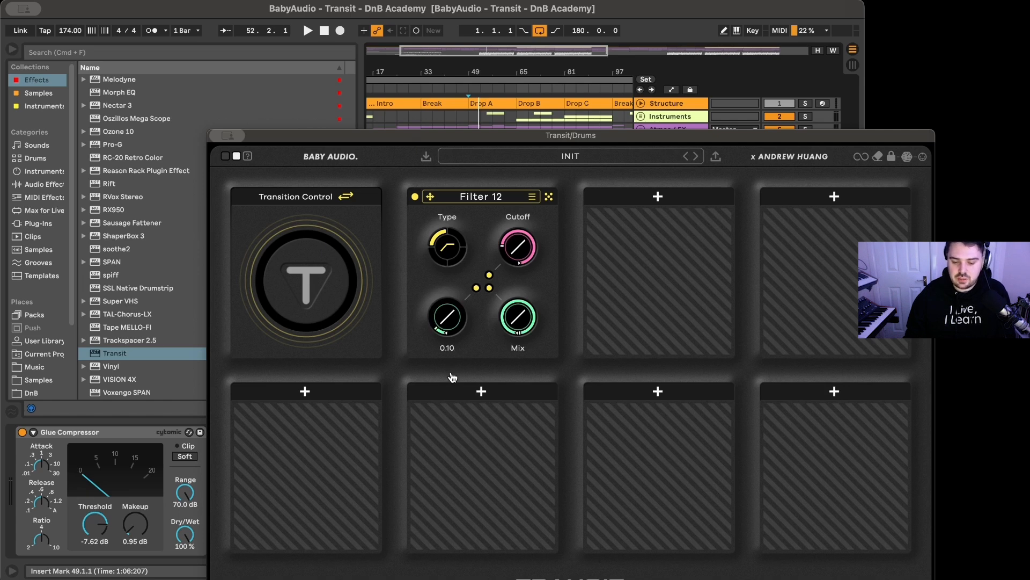
{"action": "mouse_move", "coordinate": [453, 374]}
{"action": "left_mouse_down"}
{"action": "mouse_move", "coordinate": [453, 310]}
{"action": "mouse_move", "coordinate": [439, 370]}
{"action": "left_mouse_up"}
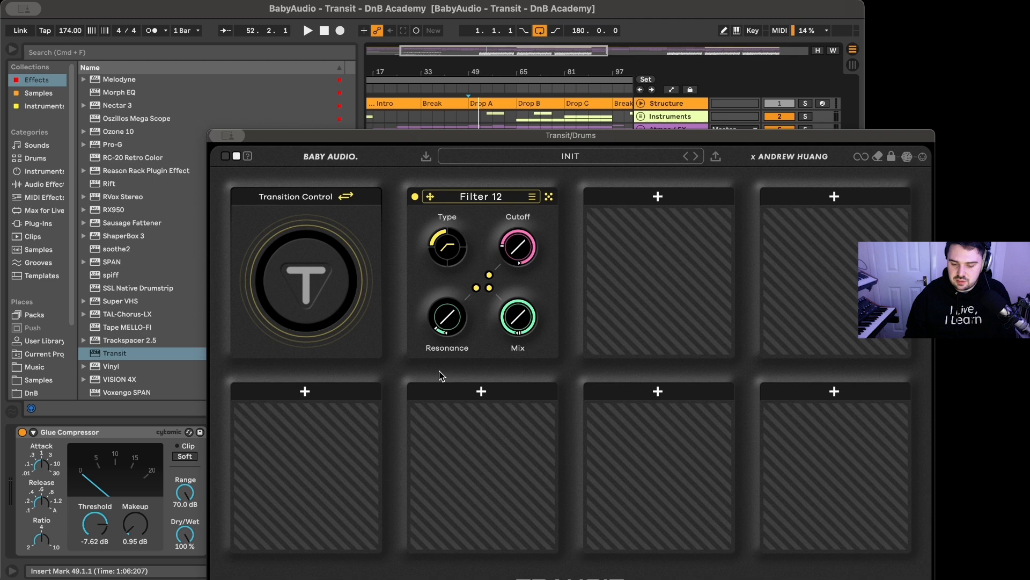
{"action": "left_click", "coordinate": [490, 288]}
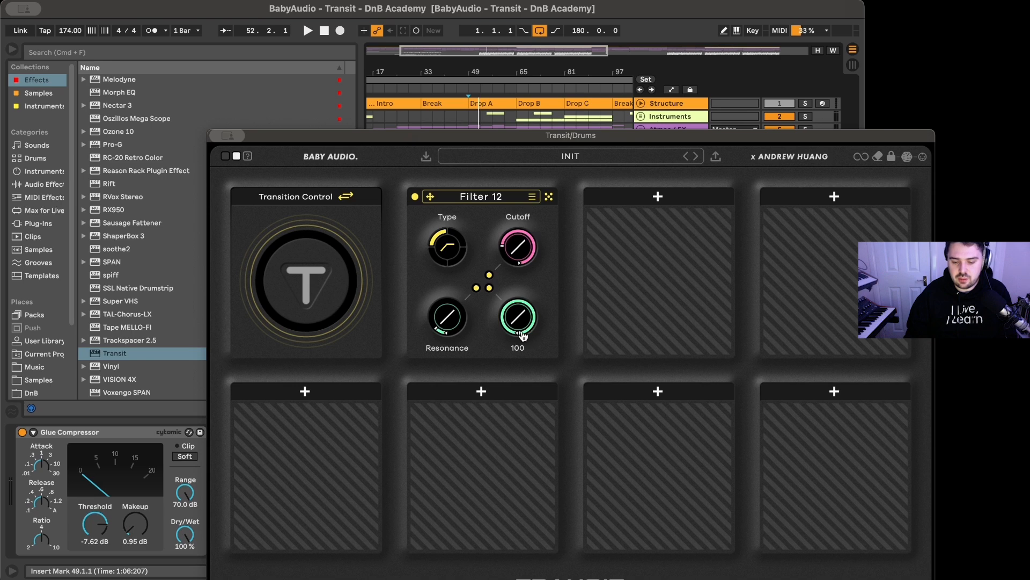
{"action": "left_click", "coordinate": [490, 289]}
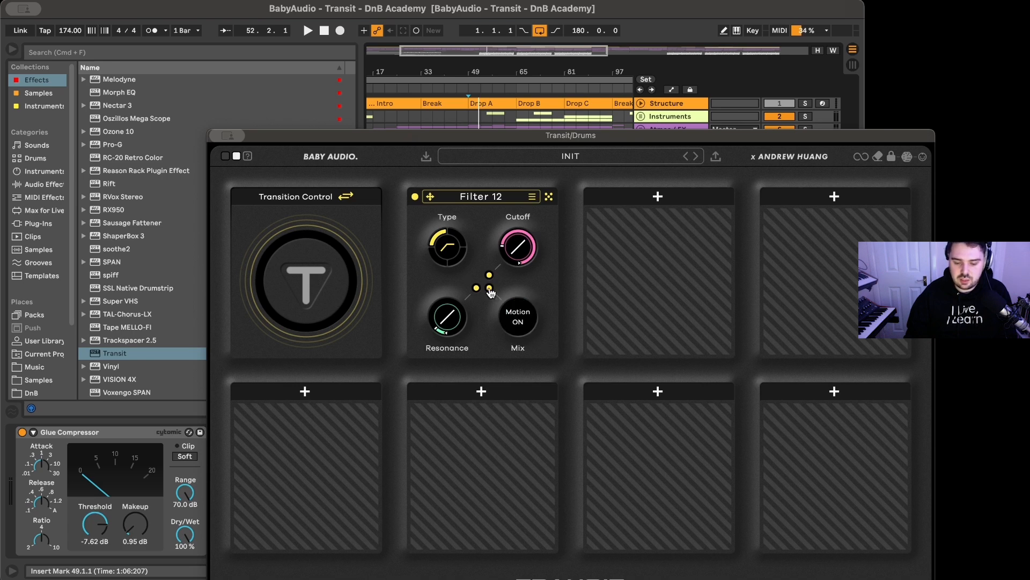
{"action": "left_click", "coordinate": [489, 289]}
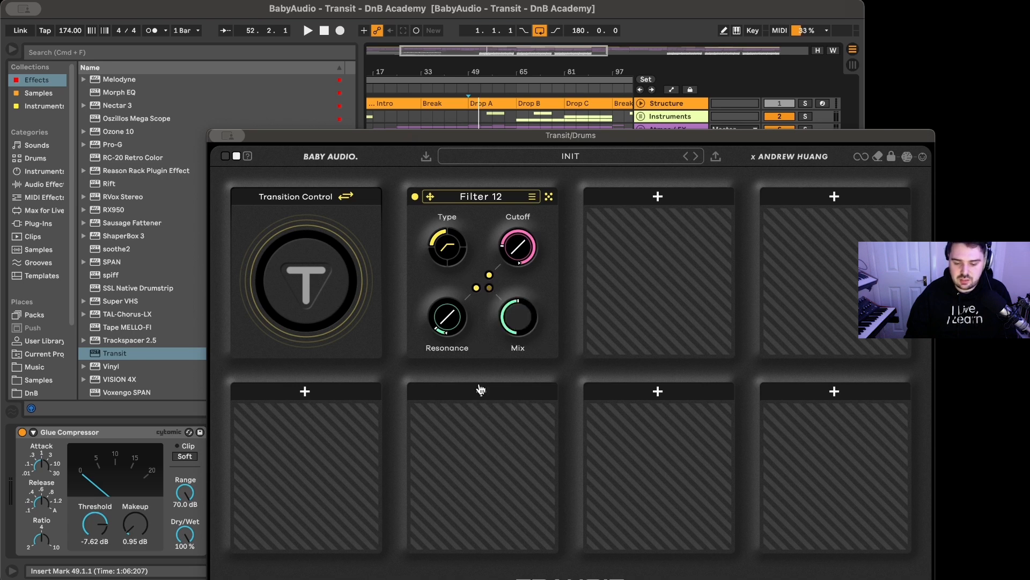
{"action": "left_click", "coordinate": [490, 289]}
{"action": "left_click", "coordinate": [490, 289]}
{"action": "left_click", "coordinate": [490, 289]}
{"action": "left_click", "coordinate": [490, 288]}
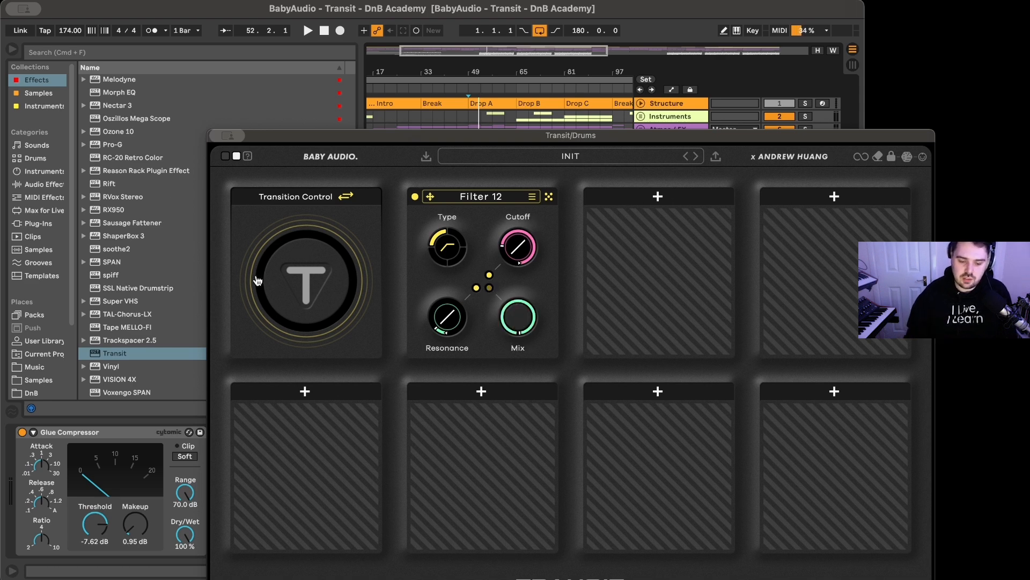
Play the drums and sweep the Transition Control to check the high-pass motion with Mix held static, returning the control to zero
{"action": "left_click_drag", "start_coordinate": [345, 270], "coordinate": [309, 214]}
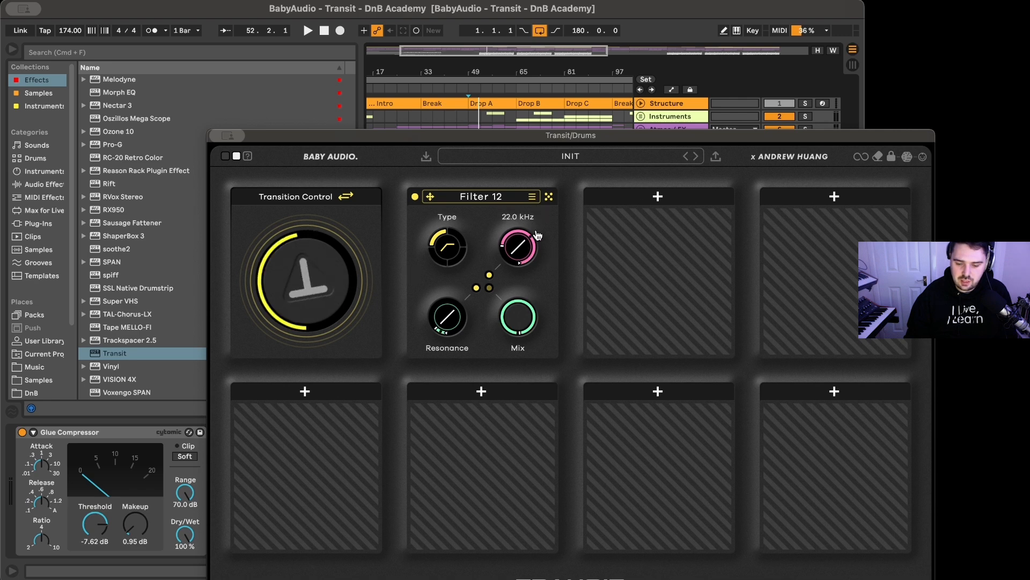
{"action": "left_click_drag", "start_coordinate": [303, 281], "coordinate": [307, 254]}
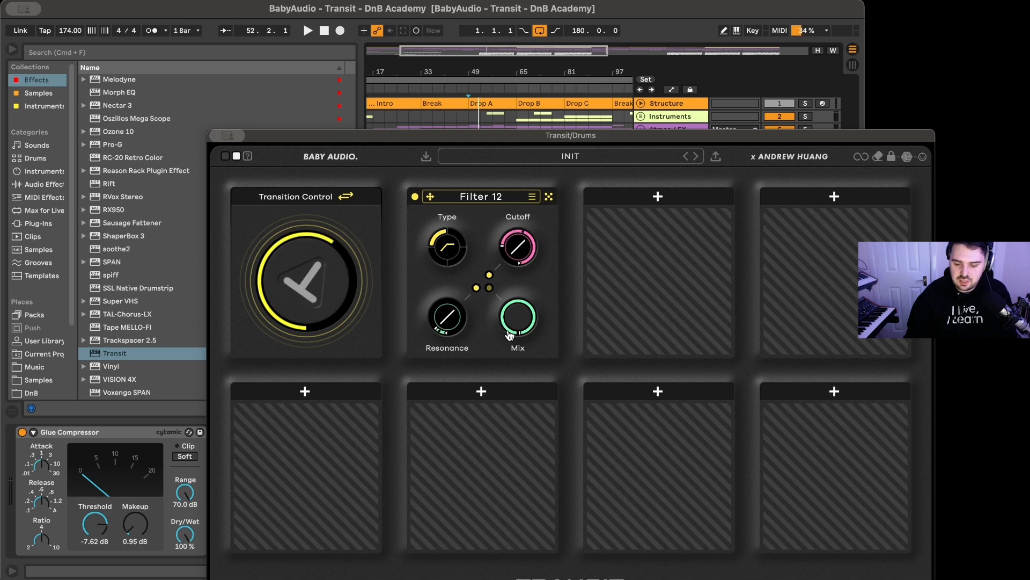
{"action": "mouse_move", "coordinate": [511, 324]}
{"action": "left_mouse_down"}
{"action": "mouse_move", "coordinate": [511, 363]}
{"action": "mouse_move", "coordinate": [526, 330]}
{"action": "mouse_move", "coordinate": [511, 362]}
{"action": "mouse_move", "coordinate": [514, 325]}
{"action": "left_mouse_up"}
{"action": "key", "text": "space"}
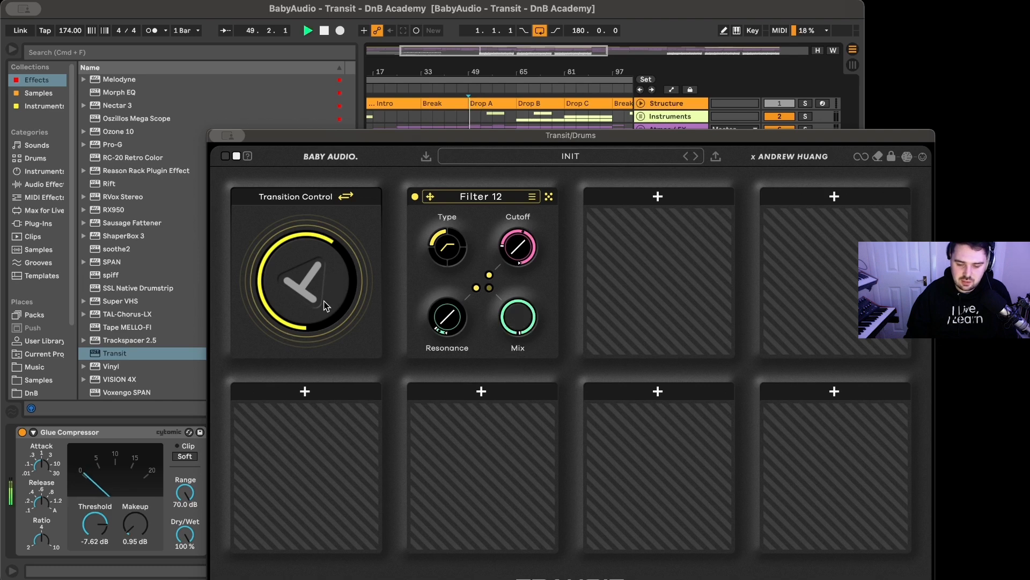
{"action": "left_click_drag", "start_coordinate": [320, 368], "coordinate": [317, 409]}
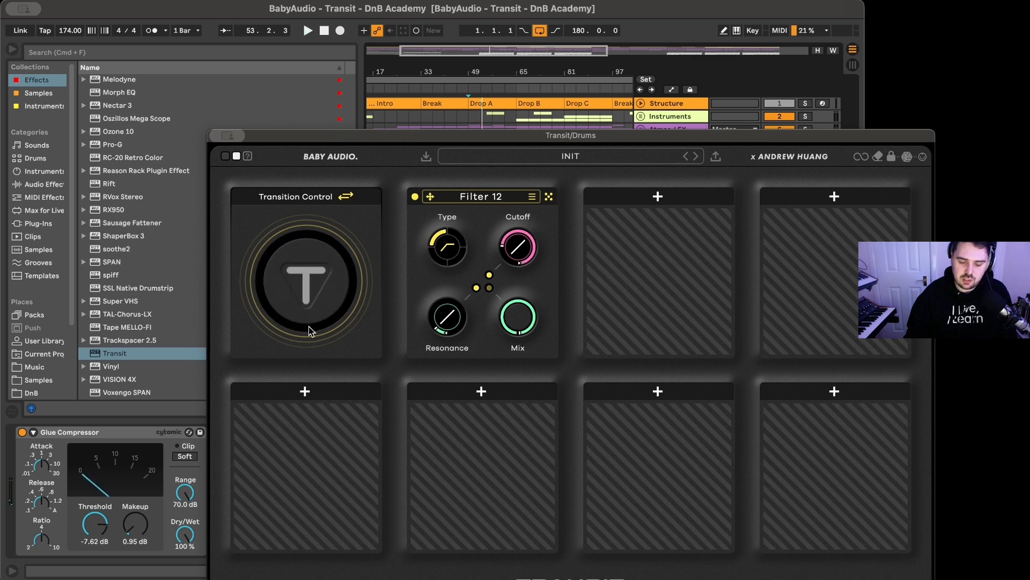
{"action": "key", "text": "space"}
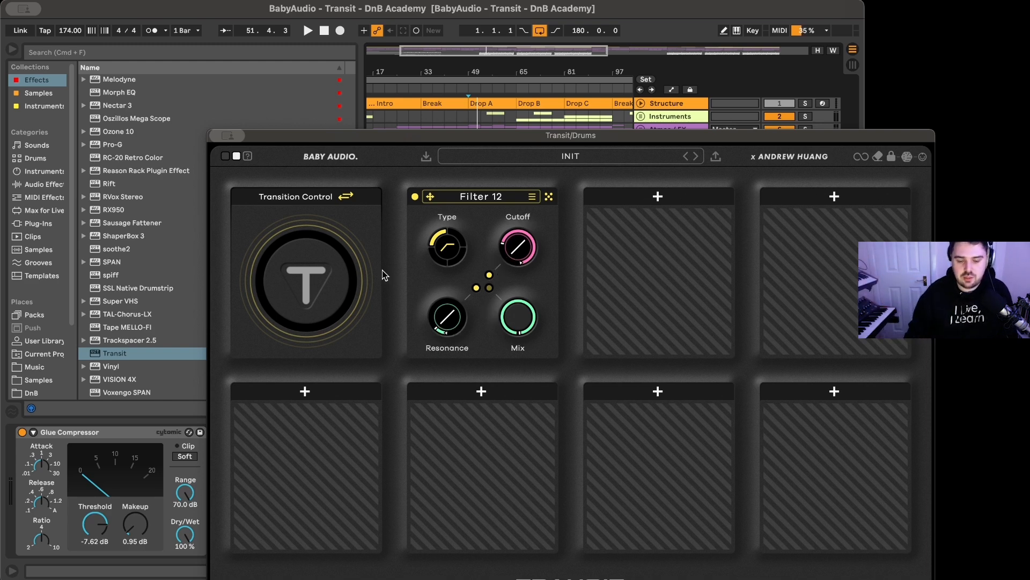
{"action": "left_click_drag", "start_coordinate": [307, 238], "coordinate": [307, 290]}
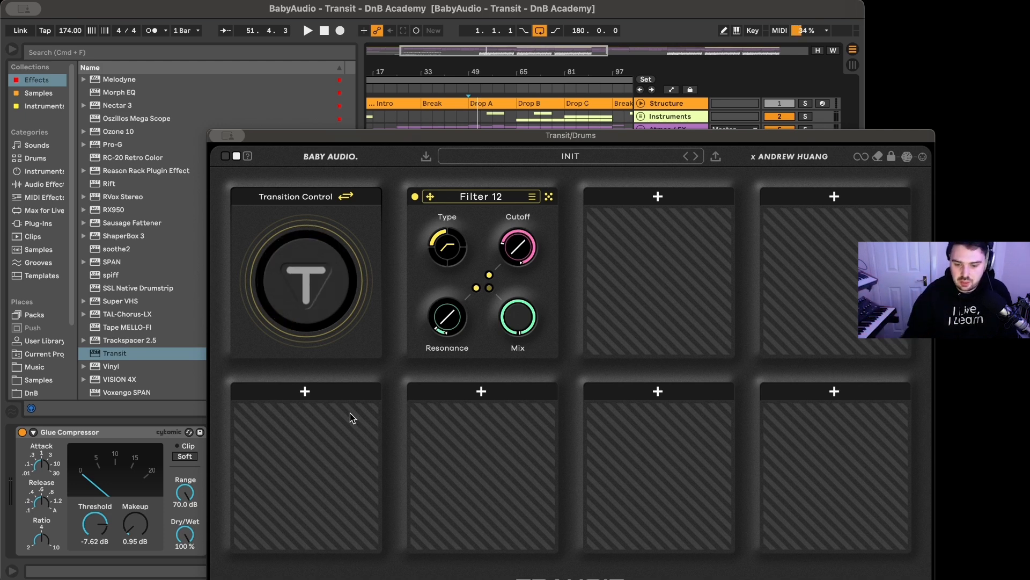
Reverse the Filter 12 Cutoff motion range so it rises to 6.76 kHz, and audition it on the drums with a Transition Control sweep
{"action": "left_click_drag", "start_coordinate": [504, 244], "coordinate": [532, 158]}
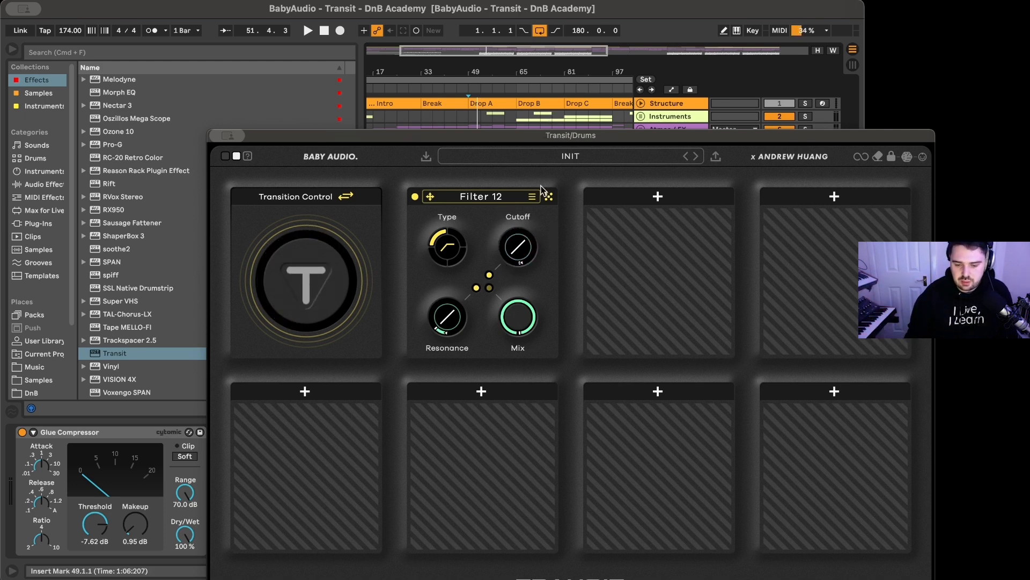
{"action": "mouse_move", "coordinate": [525, 260]}
{"action": "left_mouse_down"}
{"action": "mouse_move", "coordinate": [476, 295]}
{"action": "mouse_move", "coordinate": [460, 380]}
{"action": "mouse_move", "coordinate": [526, 265]}
{"action": "mouse_move", "coordinate": [523, 291]}
{"action": "left_mouse_up"}
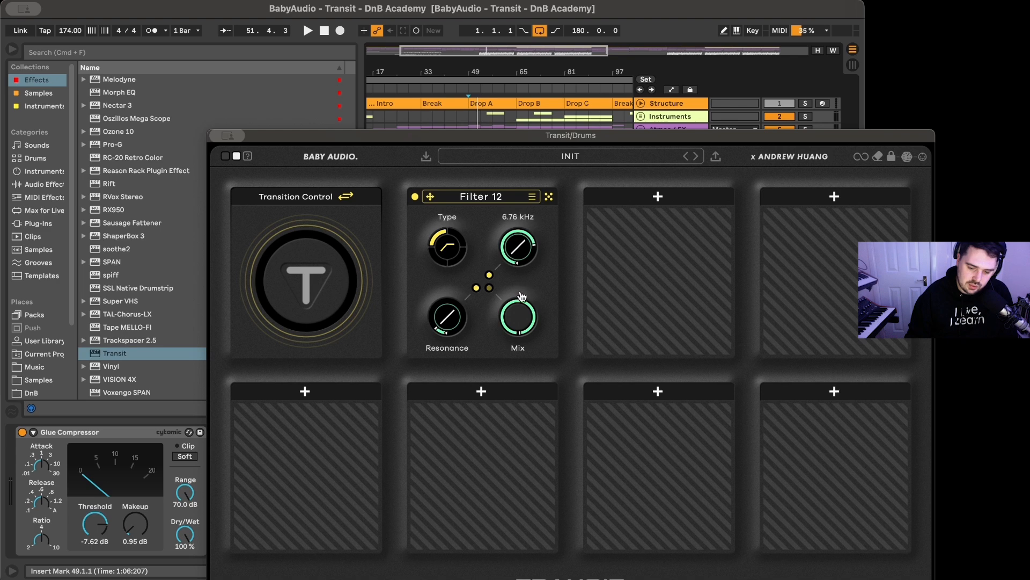
{"action": "key", "text": "space"}
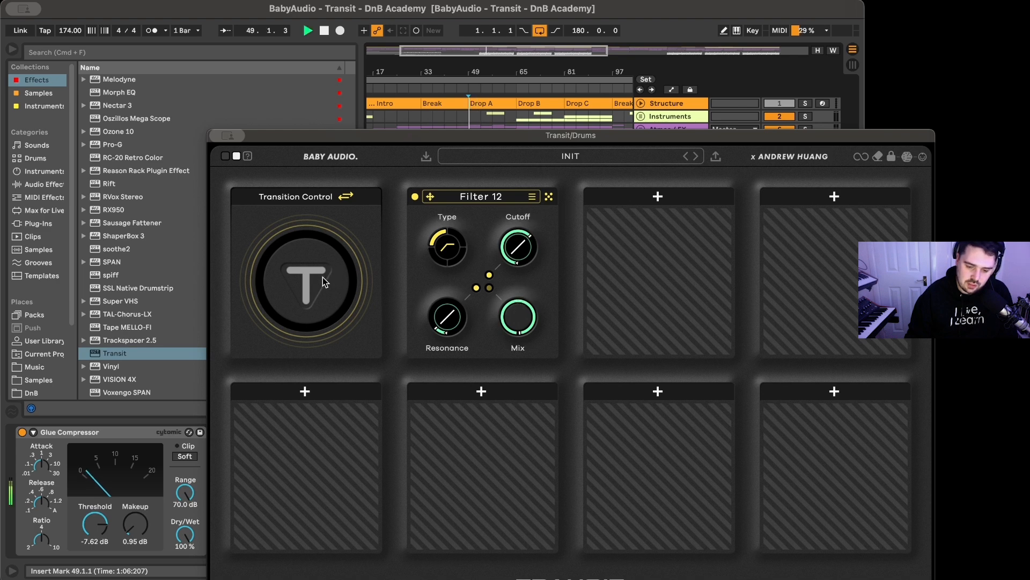
{"action": "left_click_drag", "start_coordinate": [318, 288], "coordinate": [295, 319]}
{"action": "key", "text": "space"}
Lower the upper end of the Cutoff motion range and audition the gentler sweep on the playing drums
{"action": "left_click_drag", "start_coordinate": [525, 242], "coordinate": [498, 262]}
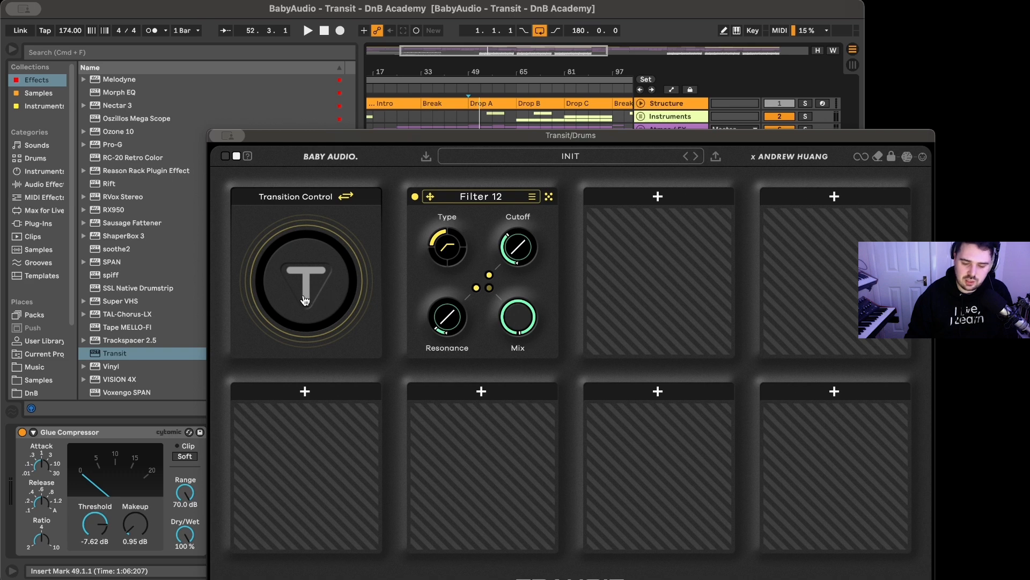
{"action": "key", "text": "space"}
{"action": "left_click_drag", "start_coordinate": [304, 308], "coordinate": [288, 363]}
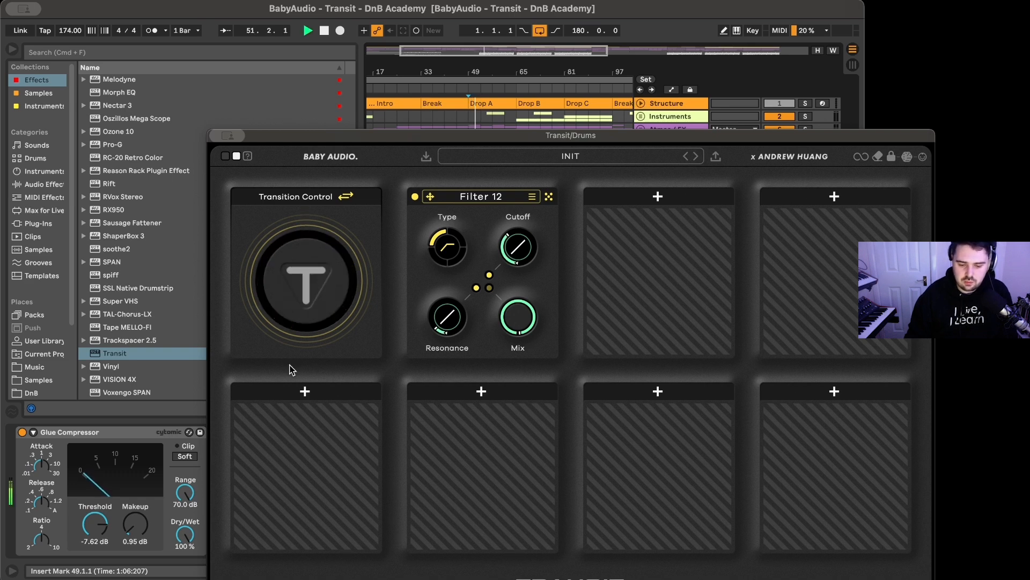
Try a +94% motion curve on the Filter 12 Cutoff with the Transition Control moved partway up
{"action": "mouse_move", "coordinate": [535, 255]}
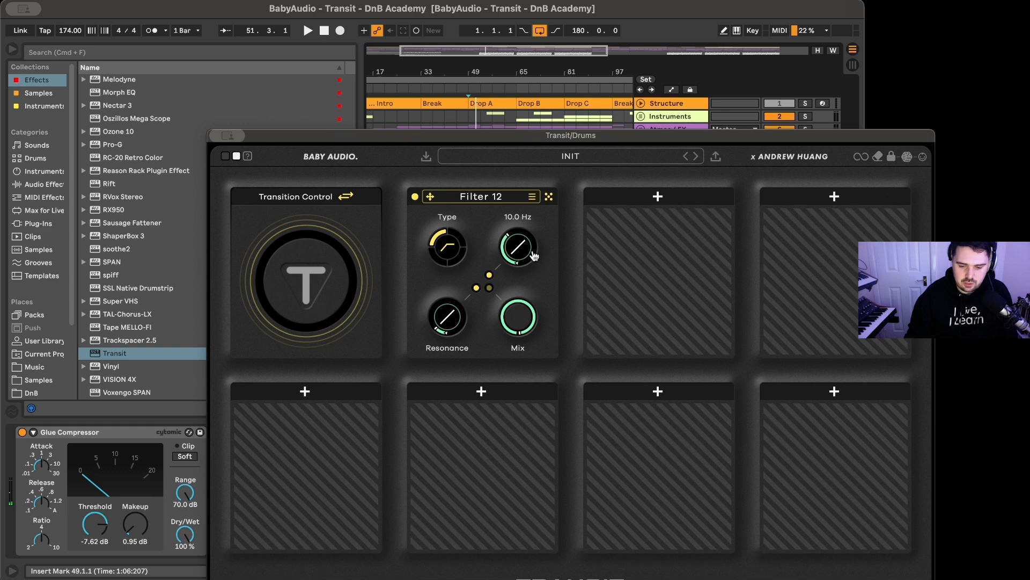
{"action": "left_click_drag", "start_coordinate": [523, 240], "coordinate": [524, 171]}
{"action": "left_click_drag", "start_coordinate": [314, 308], "coordinate": [307, 297]}
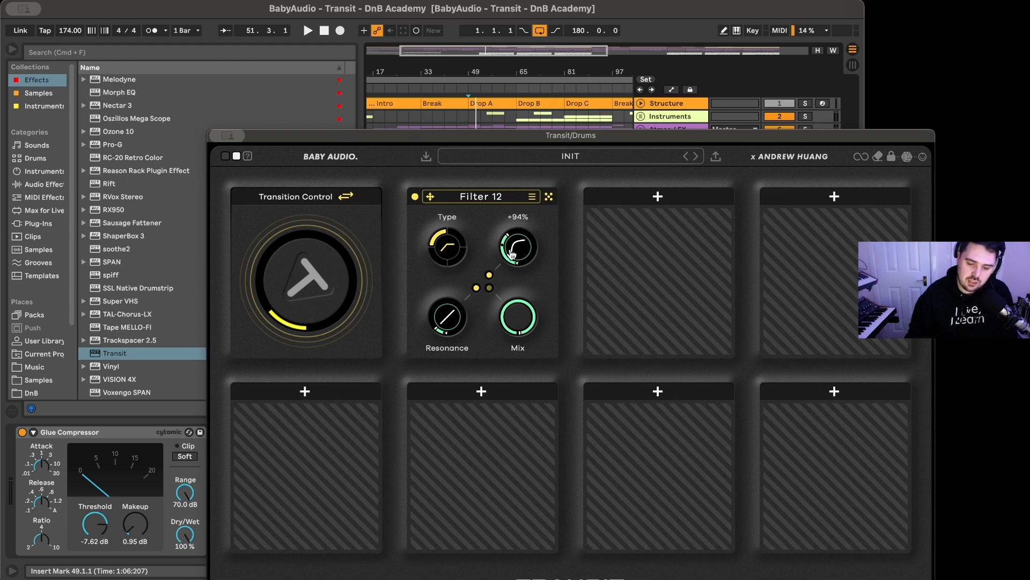
Bend the Cutoff motion curve to -87%, audition it with a Transition Control sweep from zero, and ease the bend
{"action": "mouse_move", "coordinate": [501, 254]}
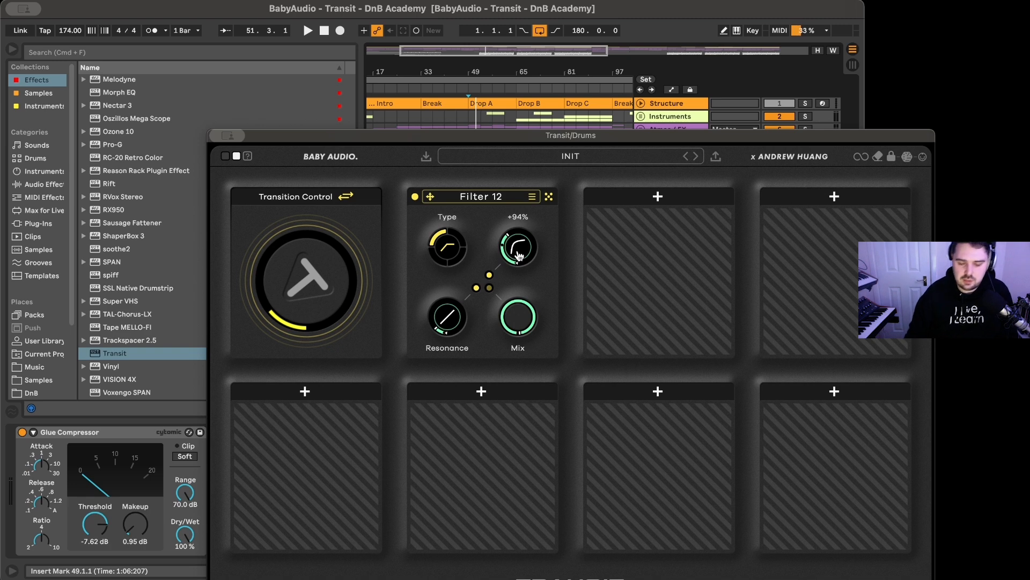
{"action": "left_click_drag", "start_coordinate": [518, 255], "coordinate": [549, 330]}
{"action": "left_click_drag", "start_coordinate": [600, 438], "coordinate": [568, 415]}
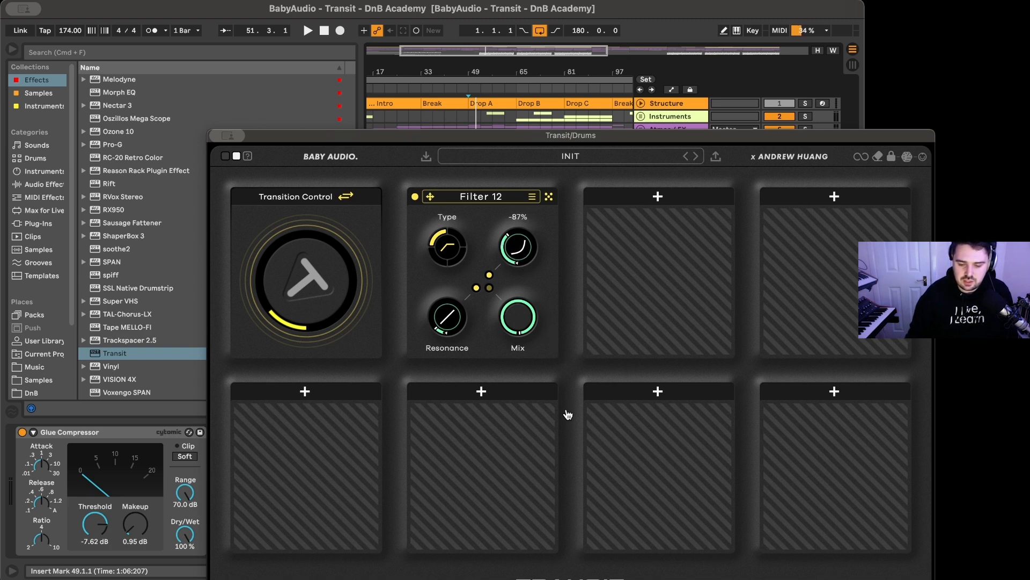
{"action": "left_click_drag", "start_coordinate": [325, 298], "coordinate": [296, 518]}
{"action": "key", "text": "space"}
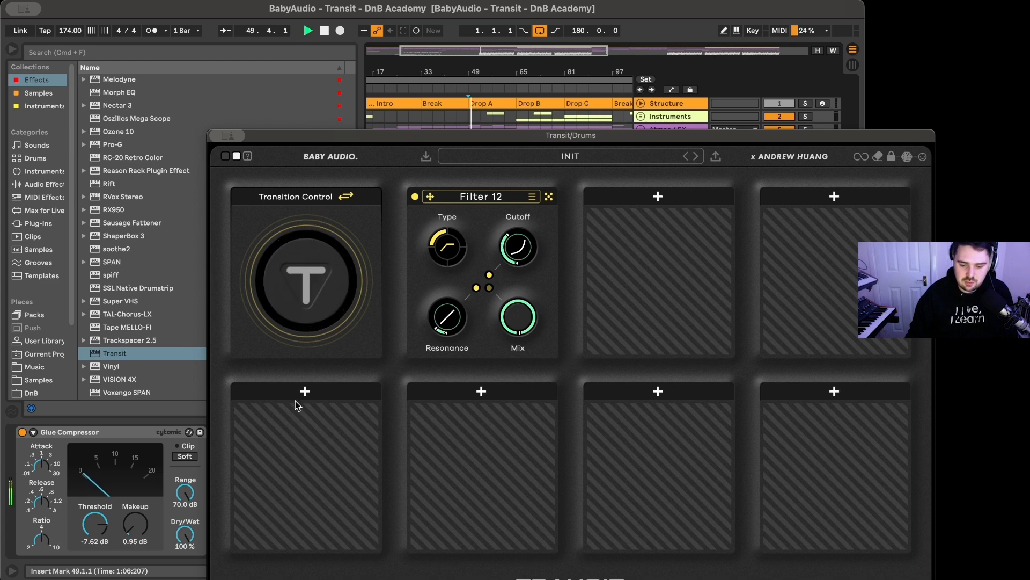
{"action": "left_click_drag", "start_coordinate": [307, 301], "coordinate": [335, 575]}
{"action": "mouse_move", "coordinate": [513, 262]}
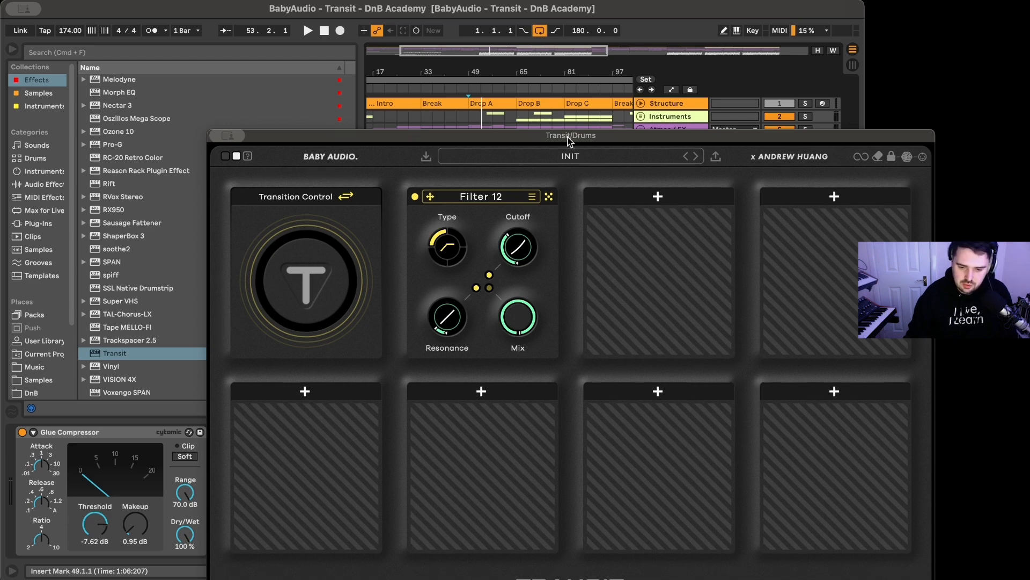
Expose the Transition Control as a configured parameter on the Transit device in the Drums track's device chain
{"action": "left_click_drag", "start_coordinate": [570, 136], "coordinate": [612, 535]}
{"action": "left_click", "coordinate": [232, 433]}
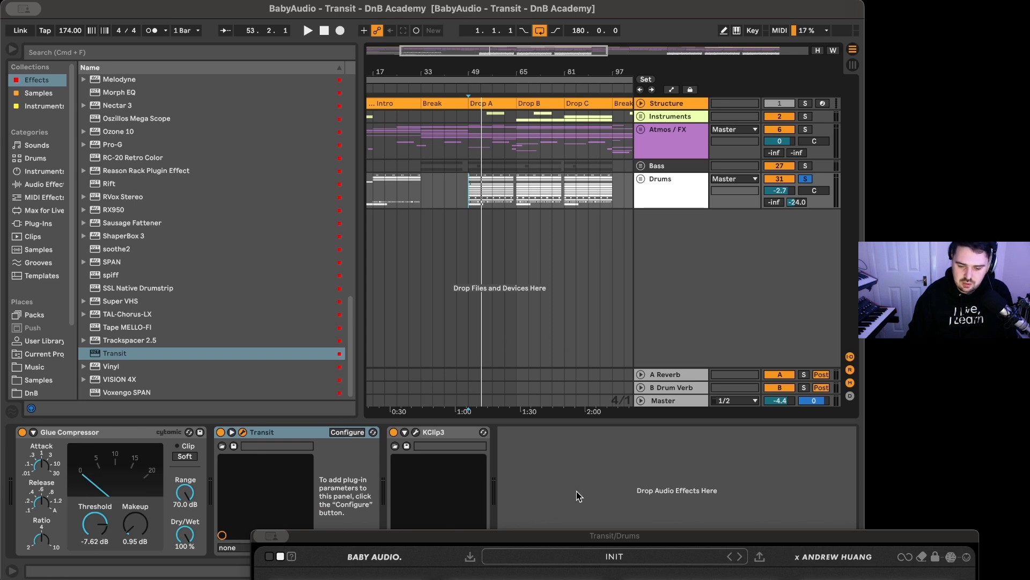
{"action": "left_click_drag", "start_coordinate": [574, 537], "coordinate": [824, 200]}
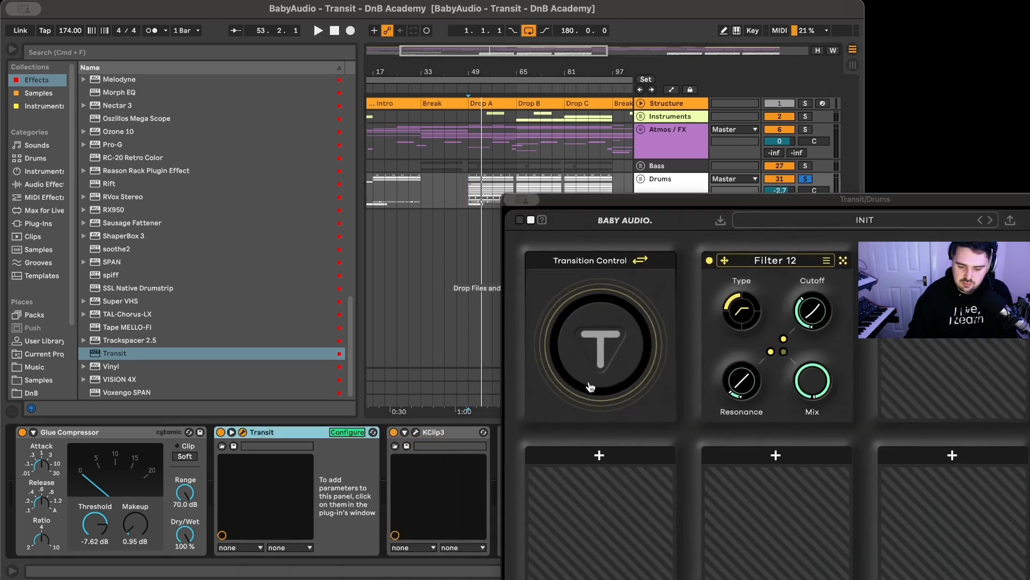
{"action": "left_click", "coordinate": [616, 355]}
{"action": "left_click", "coordinate": [334, 434]}
Show the Transition Control automation on the Drums track and move the plugin window clear of the arrangement
{"action": "right_click", "coordinate": [336, 449]}
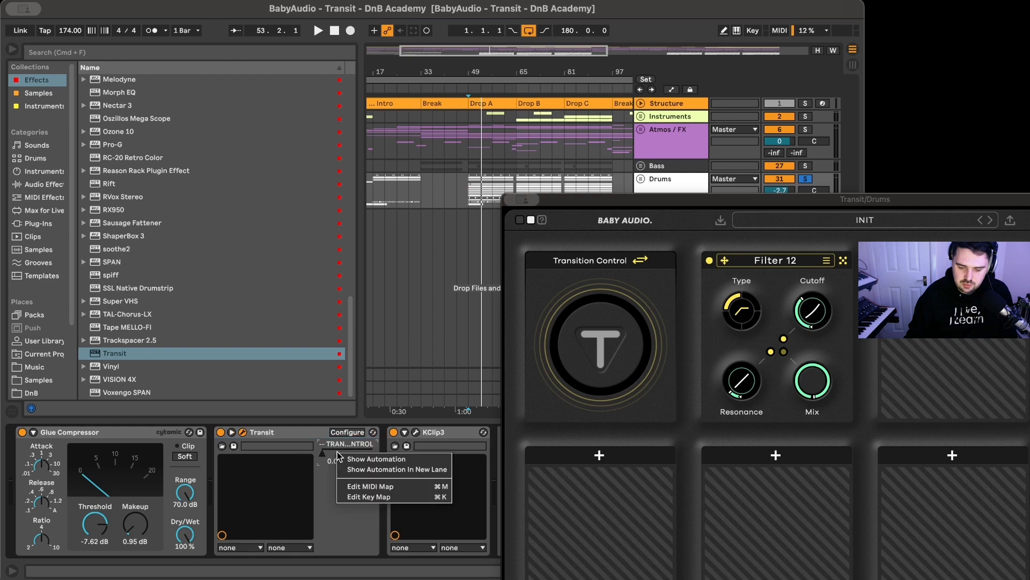
{"action": "left_click", "coordinate": [354, 457]}
{"action": "left_click_drag", "start_coordinate": [614, 205], "coordinate": [559, 415]}
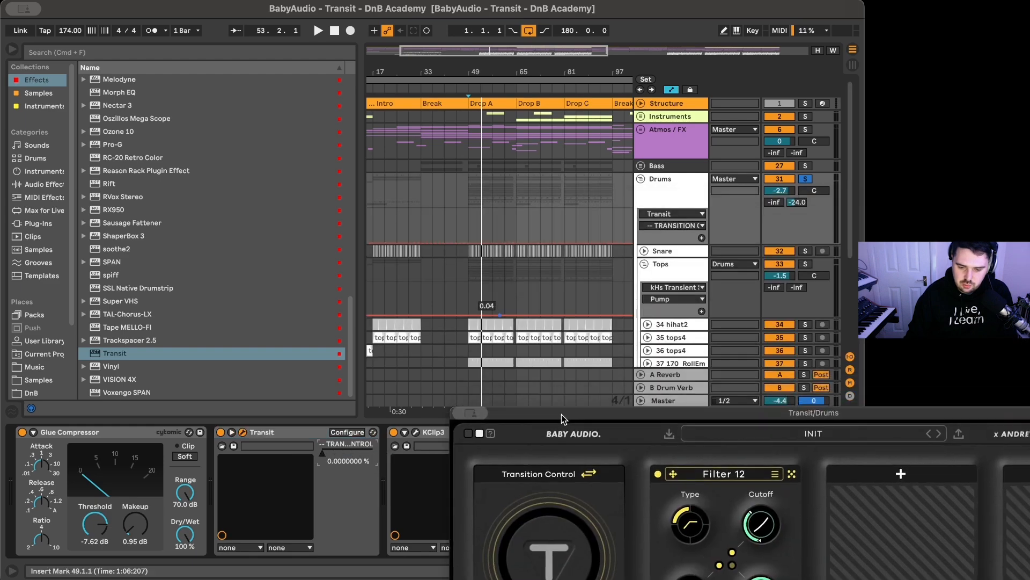
Create a Transition Control automation ramp on the Drums track from zero at bar 55 to full at bar 57, playing it back
{"action": "scroll", "coordinate": [473, 262], "scroll_direction": "up", "scroll_amount": 3}
{"action": "scroll", "coordinate": [601, 289], "scroll_direction": "down", "scroll_amount": 3}
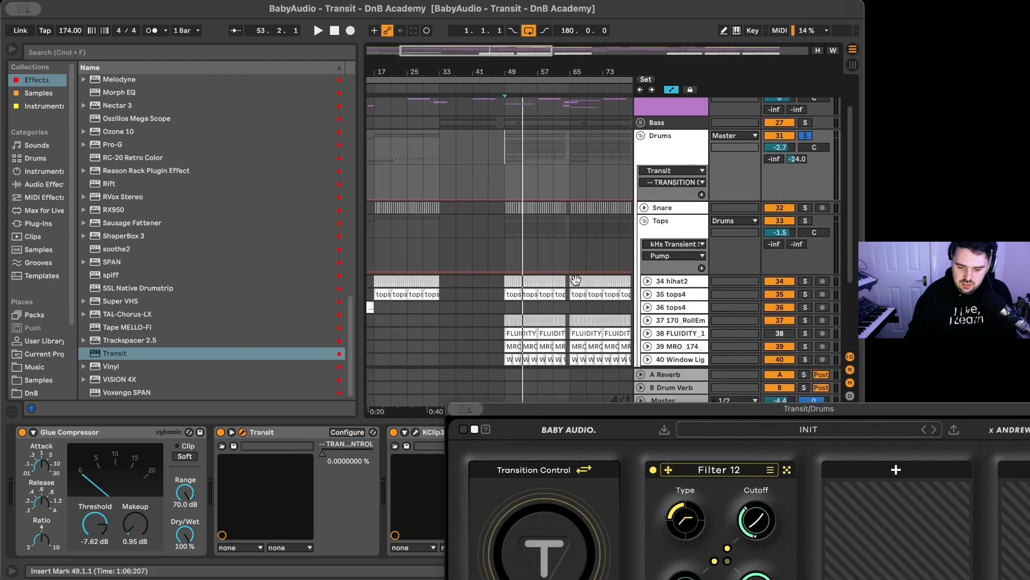
{"action": "scroll", "coordinate": [540, 230], "scroll_direction": "up", "scroll_amount": 3}
{"action": "key", "text": "b"}
{"action": "left_click", "coordinate": [528, 184]}
{"action": "key", "text": "b"}
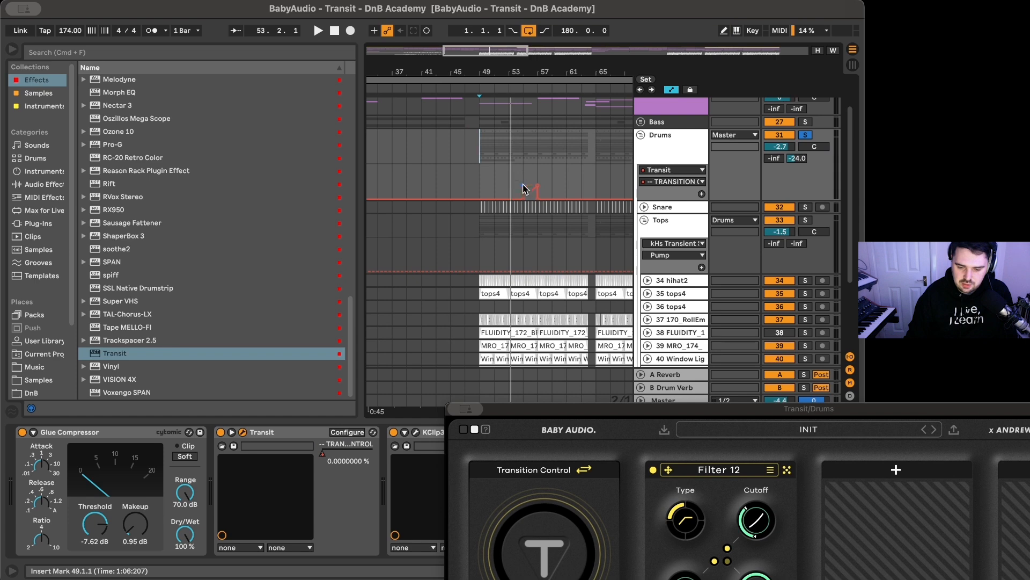
{"action": "left_click", "coordinate": [523, 170]}
{"action": "key", "text": "space"}
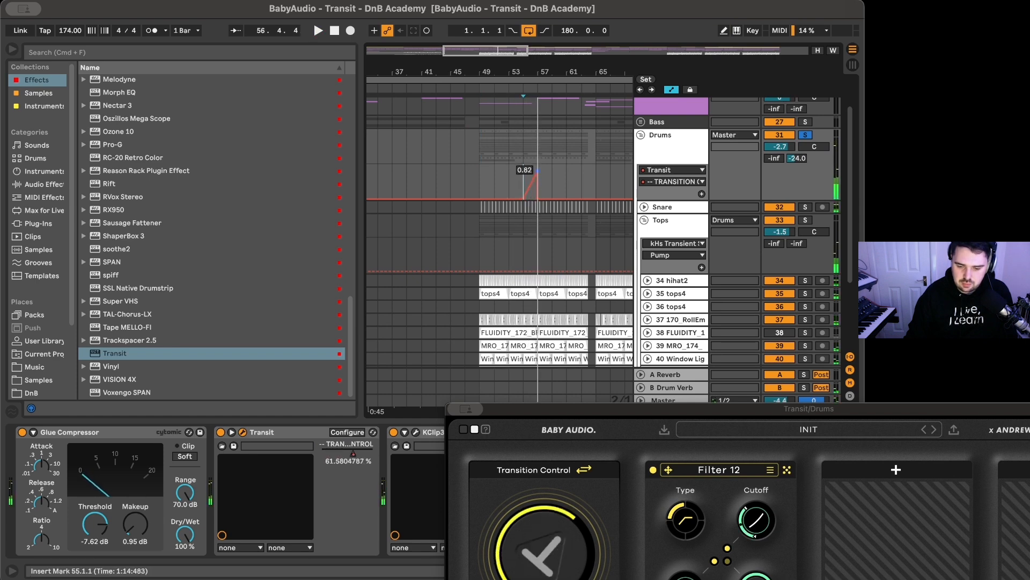
{"action": "left_click_drag", "start_coordinate": [540, 186], "coordinate": [538, 167]}
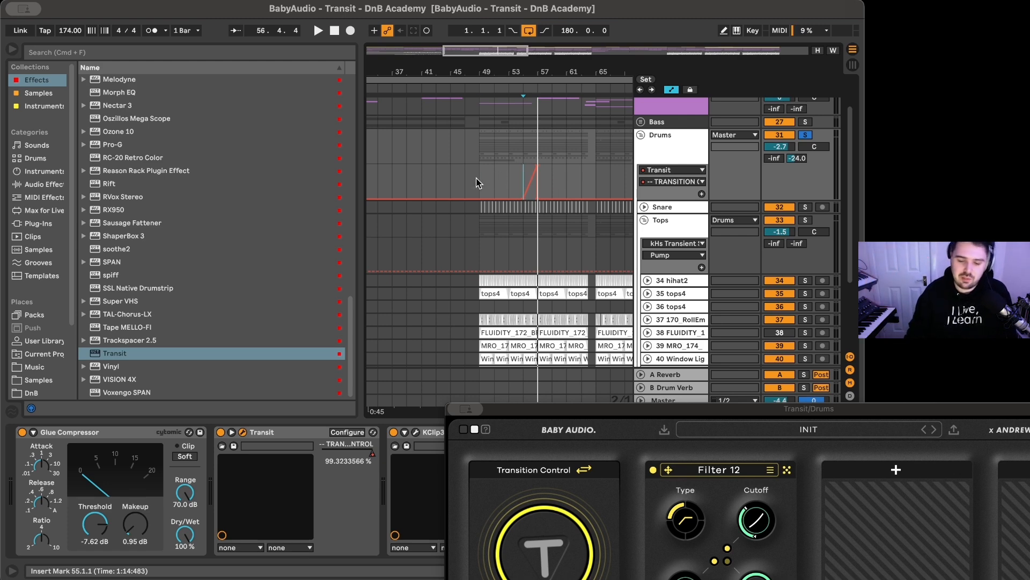
Select bars 49 to 57 of the automation lane and audition the automated filter sweep from bar 55
{"action": "left_click_drag", "start_coordinate": [477, 183], "coordinate": [540, 178]}
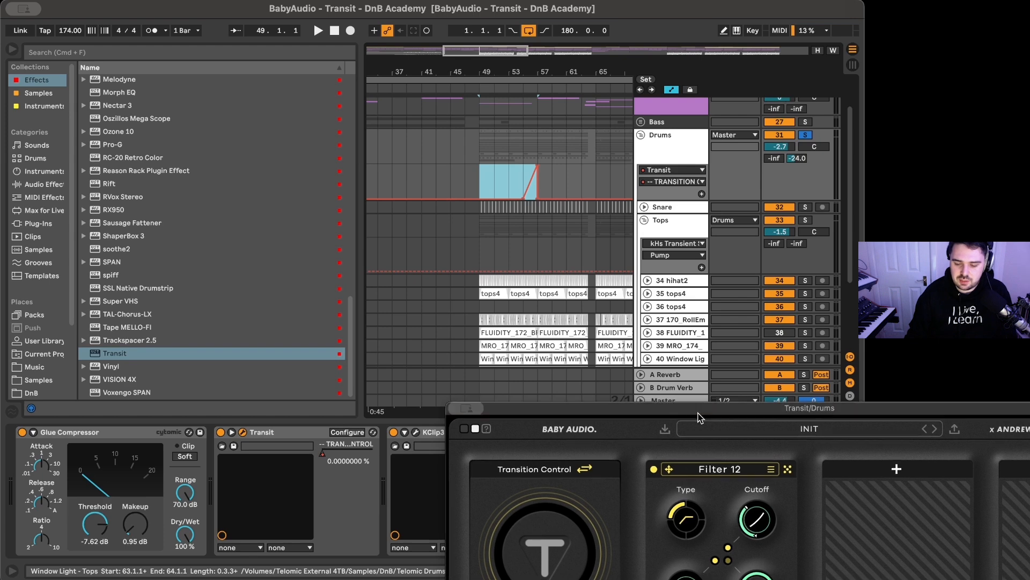
{"action": "left_click_drag", "start_coordinate": [680, 416], "coordinate": [691, 375]}
{"action": "key", "text": "space"}
{"action": "left_click", "coordinate": [520, 180]}
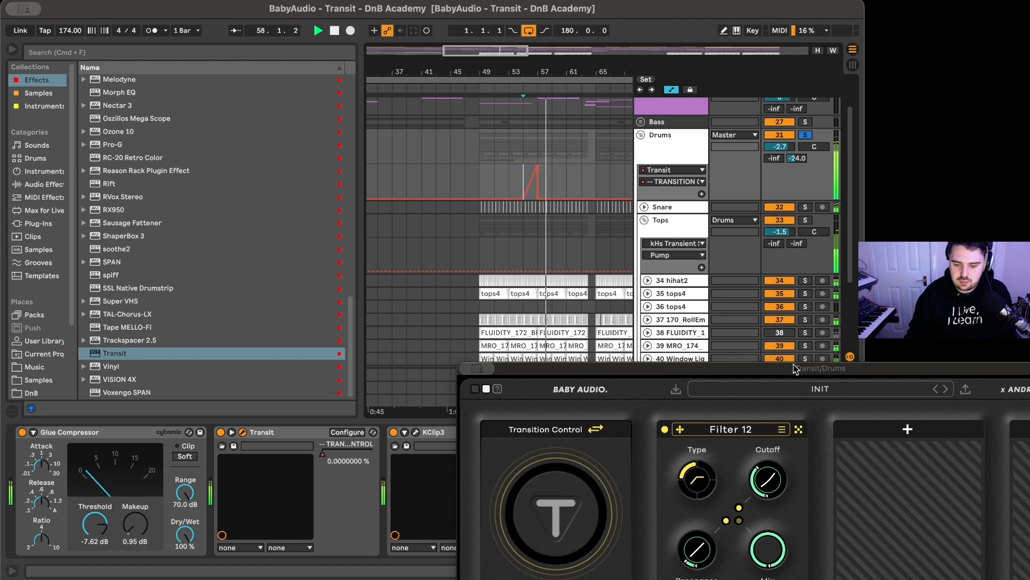
Bring the Transit window back into view and add a Reverb module in the empty slot after Filter 12
{"action": "left_click_drag", "start_coordinate": [816, 369], "coordinate": [605, 153]}
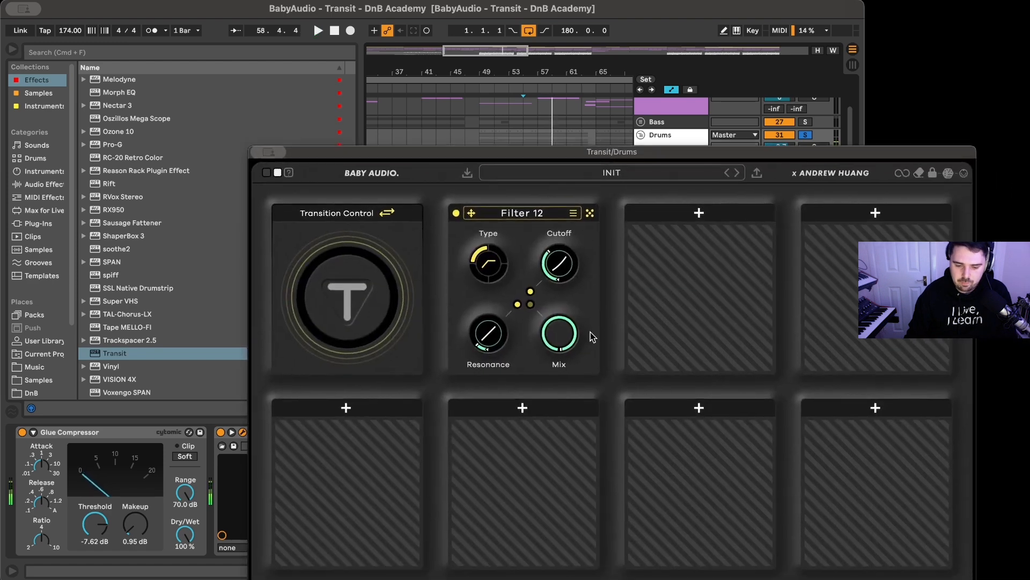
{"action": "left_click", "coordinate": [699, 213]}
{"action": "left_click", "coordinate": [706, 213]}
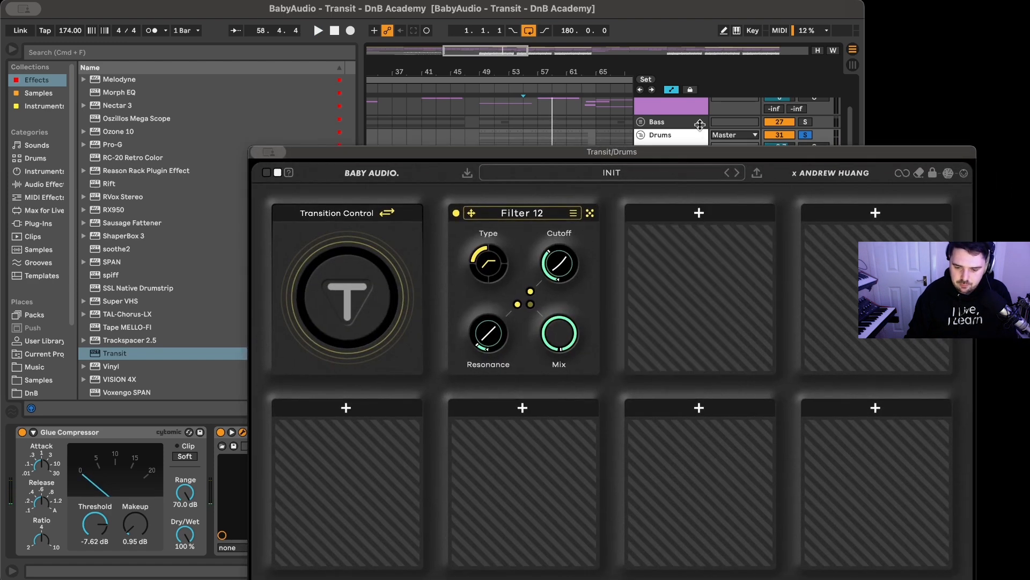
{"action": "left_click", "coordinate": [645, 141]}
{"action": "scroll", "coordinate": [646, 137], "scroll_direction": "up", "scroll_amount": 3}
{"action": "left_click", "coordinate": [685, 163]}
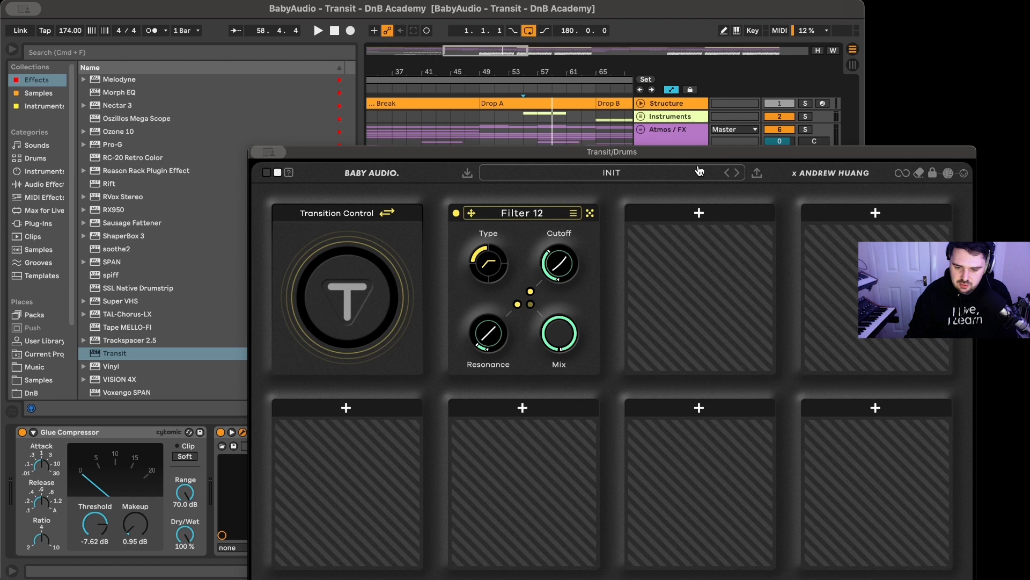
{"action": "left_click", "coordinate": [700, 213]}
{"action": "scroll", "coordinate": [713, 336], "scroll_direction": "down", "scroll_amount": 5}
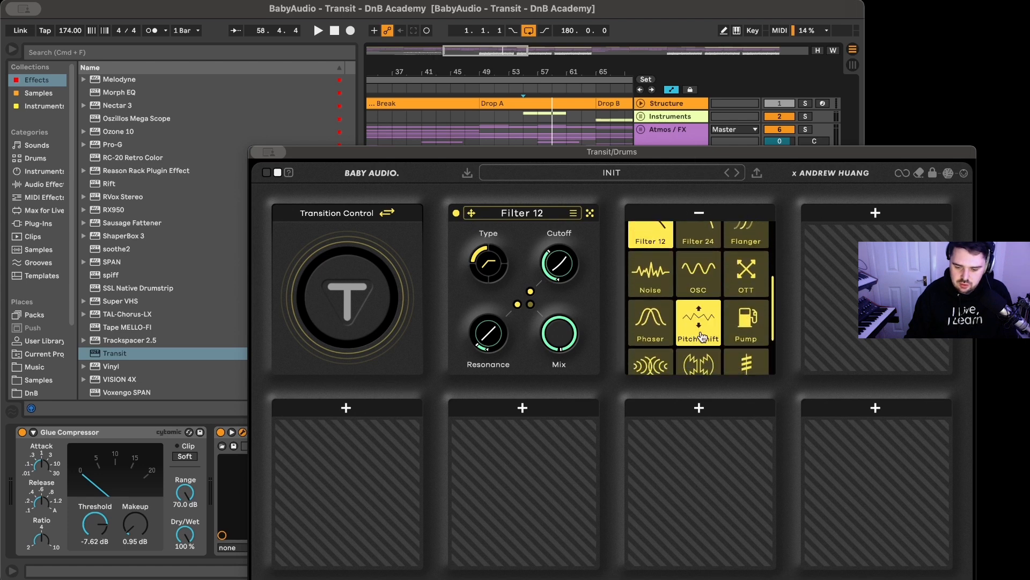
{"action": "scroll", "coordinate": [700, 336], "scroll_direction": "down", "scroll_amount": 3}
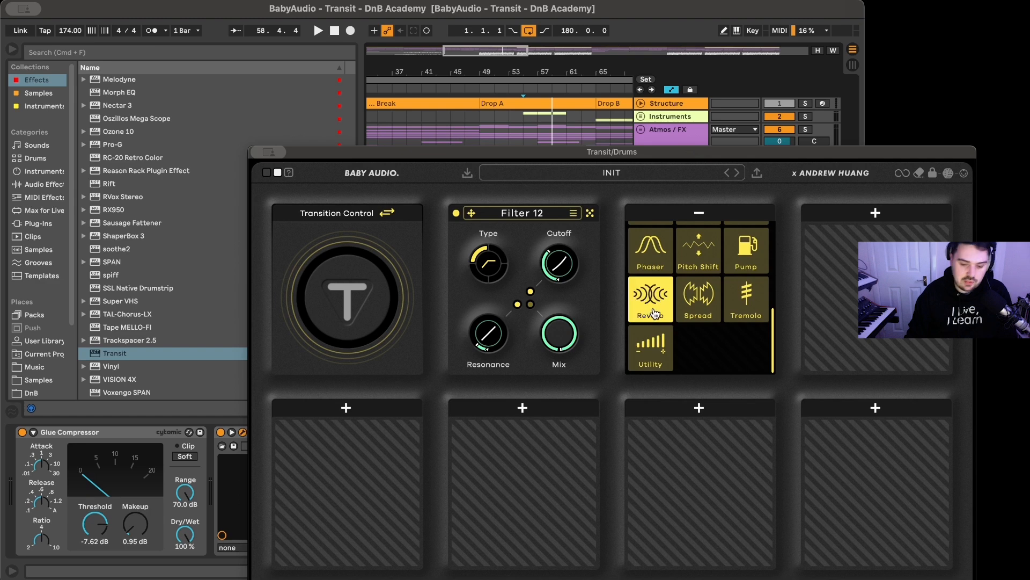
{"action": "left_click", "coordinate": [653, 313]}
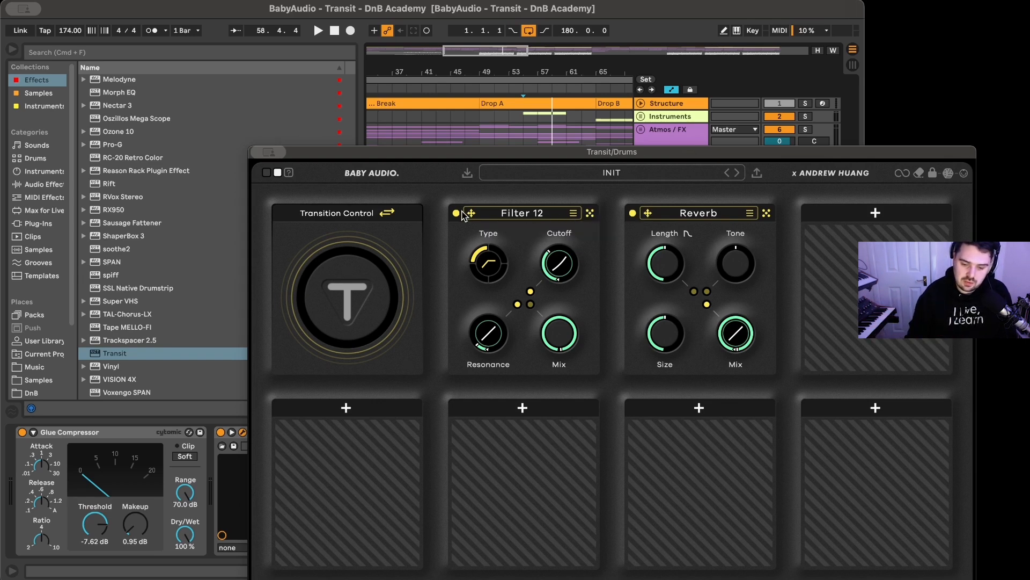
Try placing the Reverb ahead of Filter 12 and restore the original module order
{"action": "left_click_drag", "start_coordinate": [473, 215], "coordinate": [651, 213]}
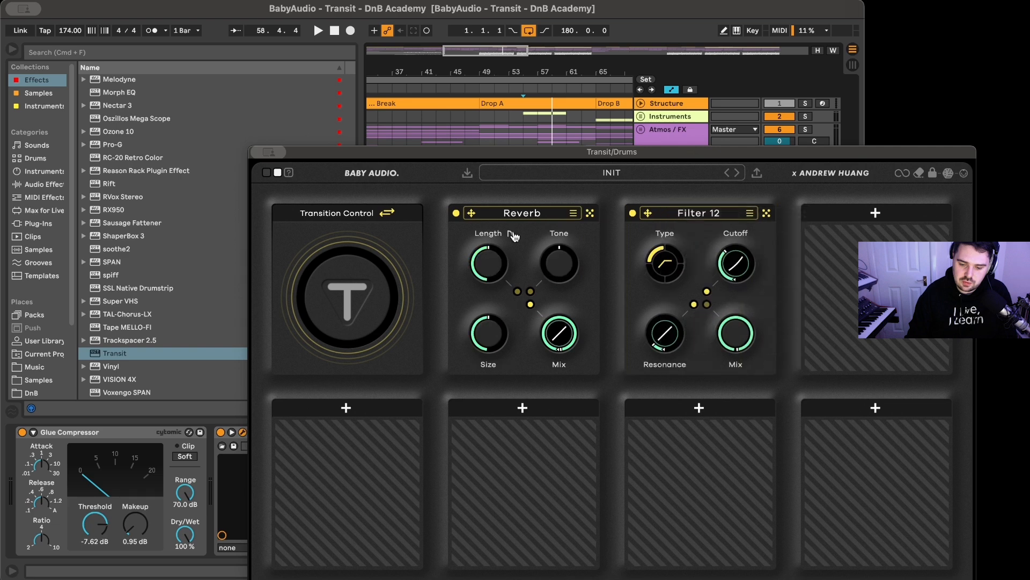
{"action": "left_click_drag", "start_coordinate": [480, 215], "coordinate": [649, 213]}
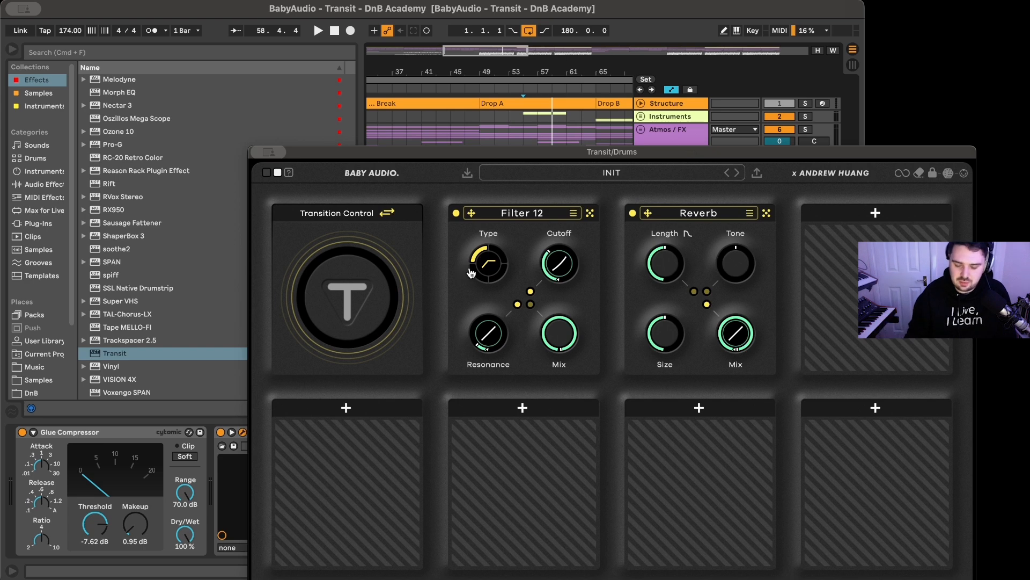
Reduce the Reverb Mix motion range and set its Tone to -31 while auditioning the automated transition
{"action": "key", "text": "space"}
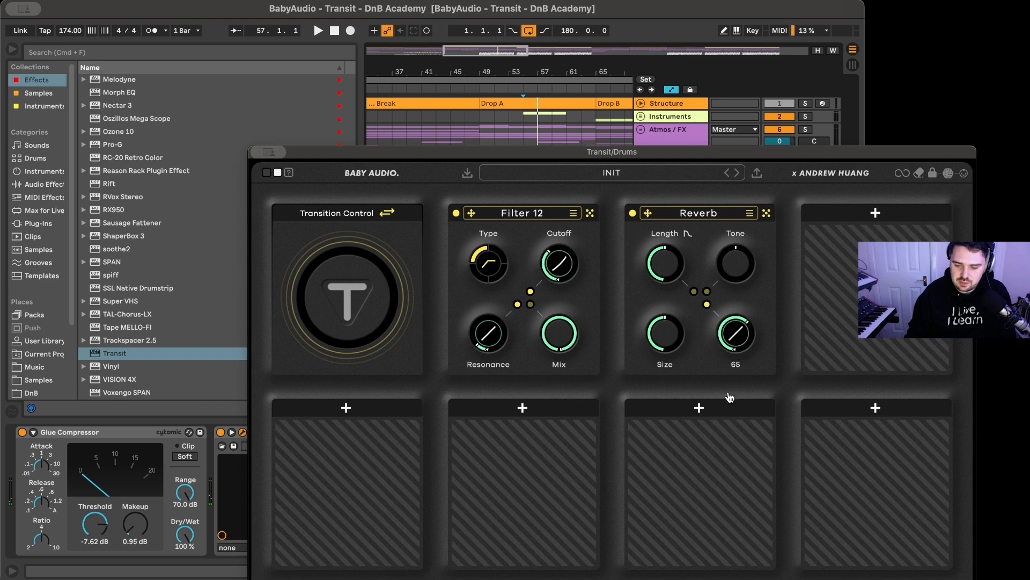
{"action": "key", "text": "space"}
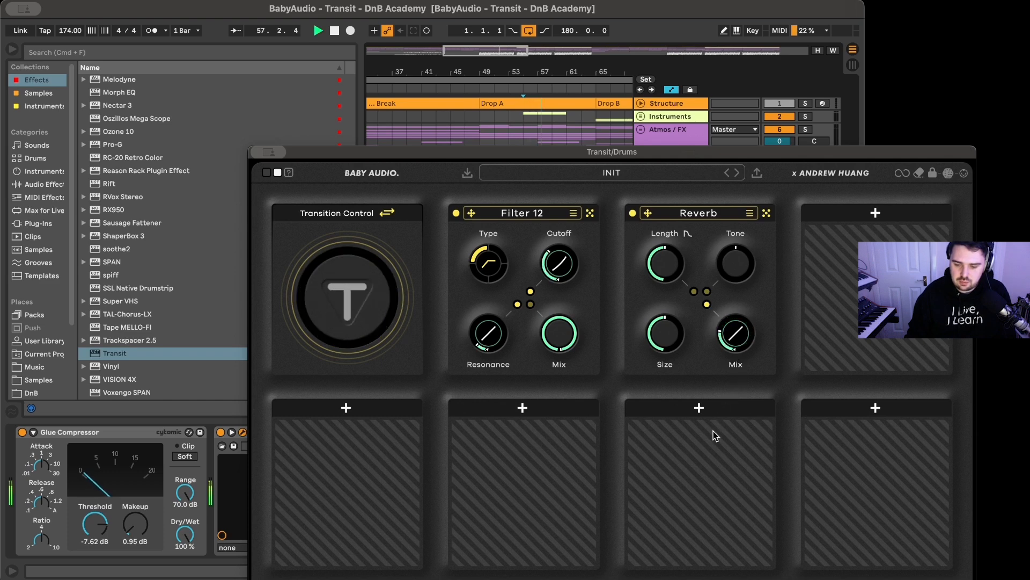
{"action": "key", "text": "space"}
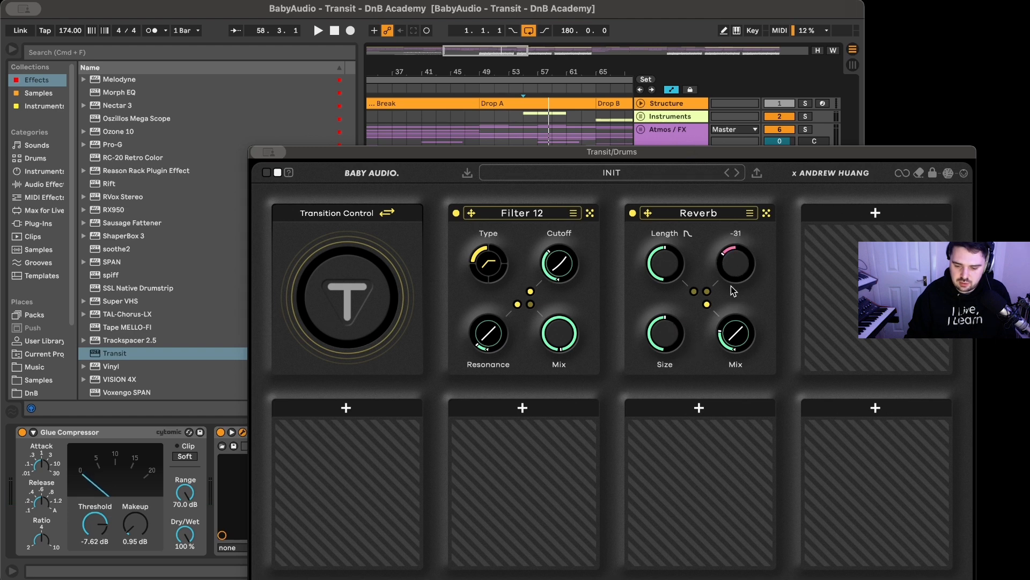
{"action": "key", "text": "space"}
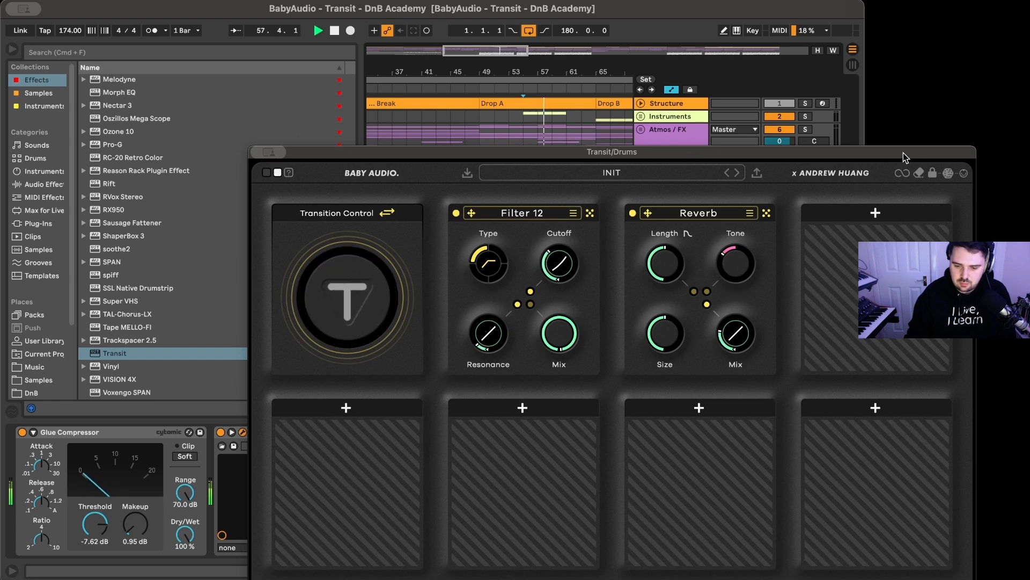
Reposition the Transit window and add a Distortion module in the slot after the Reverb
{"action": "left_click_drag", "start_coordinate": [903, 152], "coordinate": [729, 114]}
{"action": "left_click", "coordinate": [701, 177]}
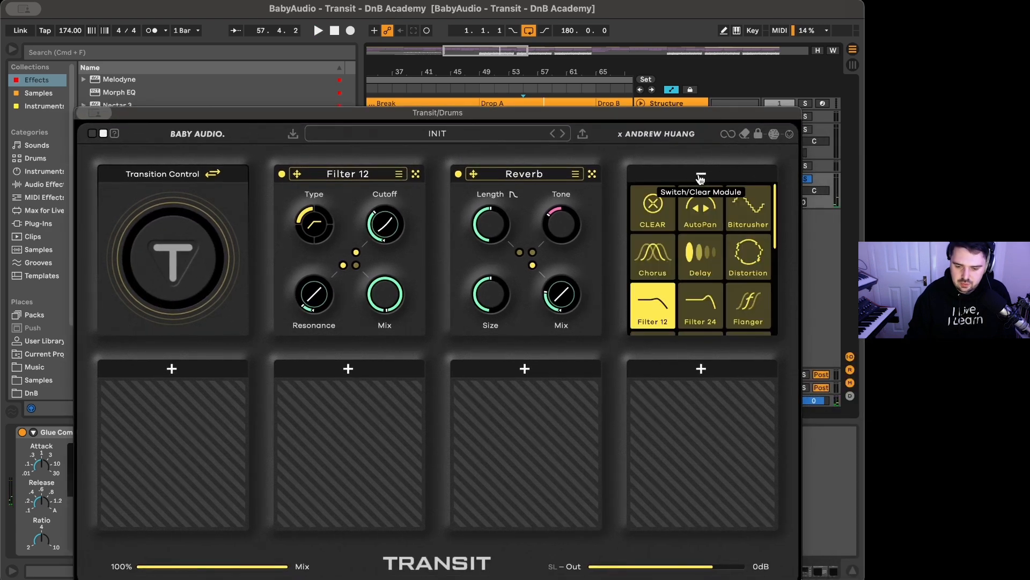
{"action": "scroll", "coordinate": [725, 299], "scroll_direction": "down", "scroll_amount": 1}
{"action": "left_click", "coordinate": [750, 234]}
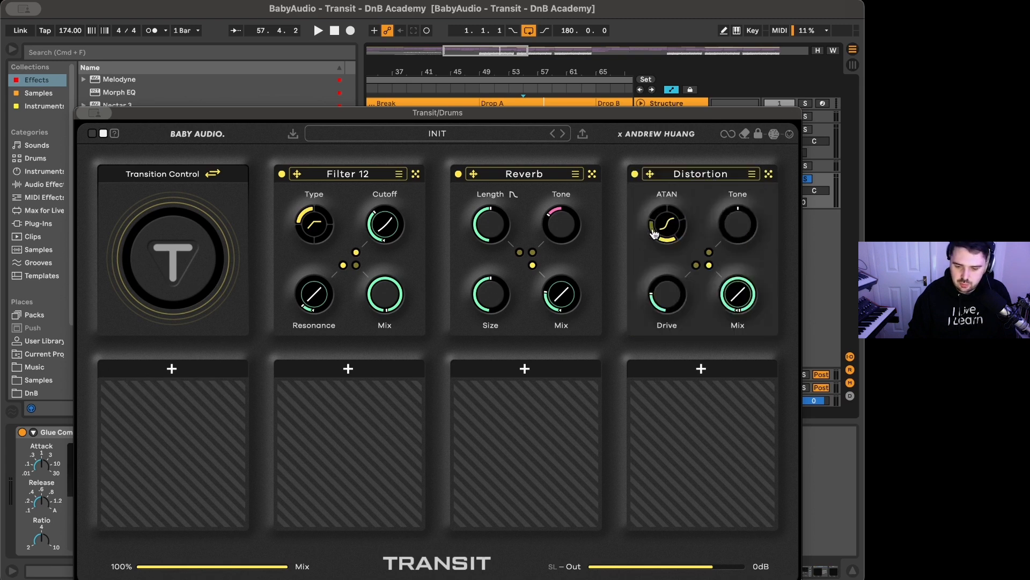
Switch the Distortion to the sharp-stepped curve type, set its Drive to 18.9 and audition a small Tone adjustment
{"action": "left_click_drag", "start_coordinate": [673, 237], "coordinate": [644, 213]}
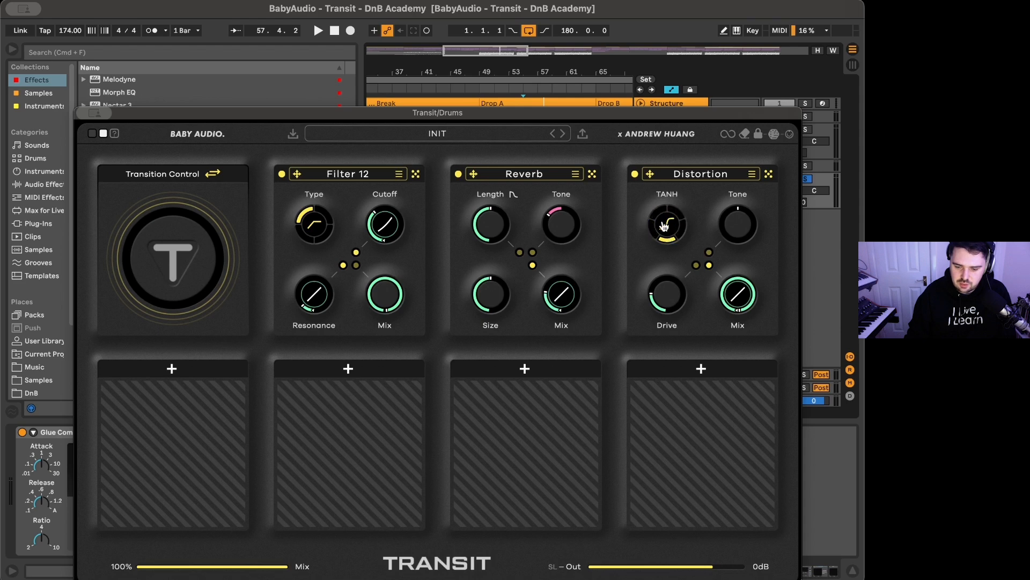
{"action": "key", "text": "space"}
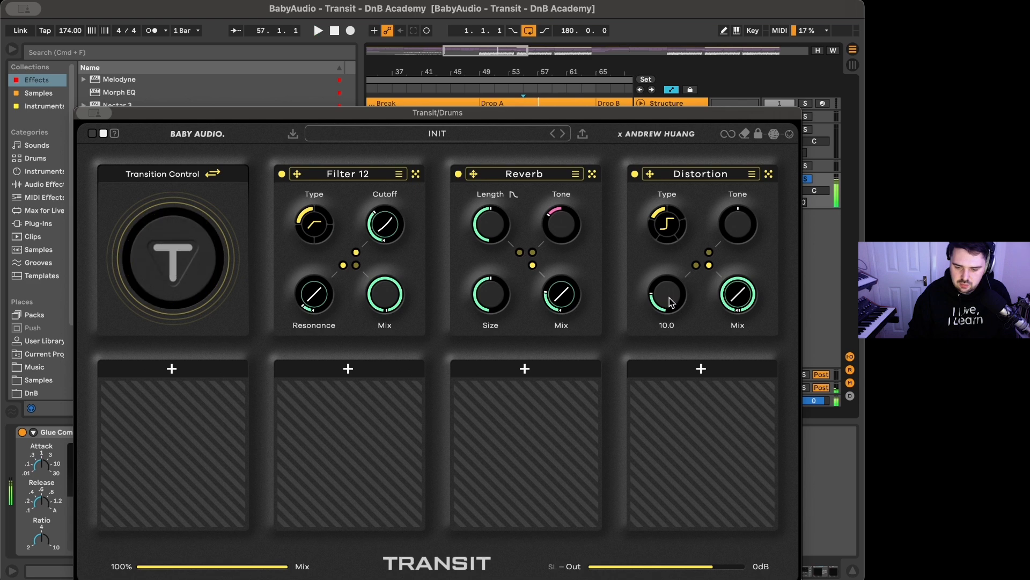
{"action": "left_click_drag", "start_coordinate": [669, 297], "coordinate": [683, 281]}
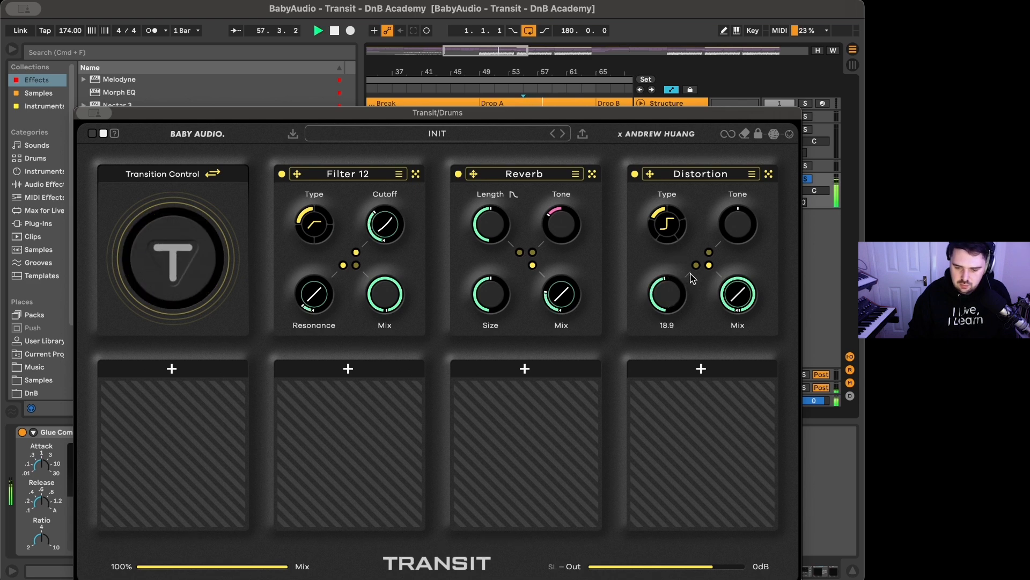
{"action": "left_click_drag", "start_coordinate": [737, 226], "coordinate": [731, 243]}
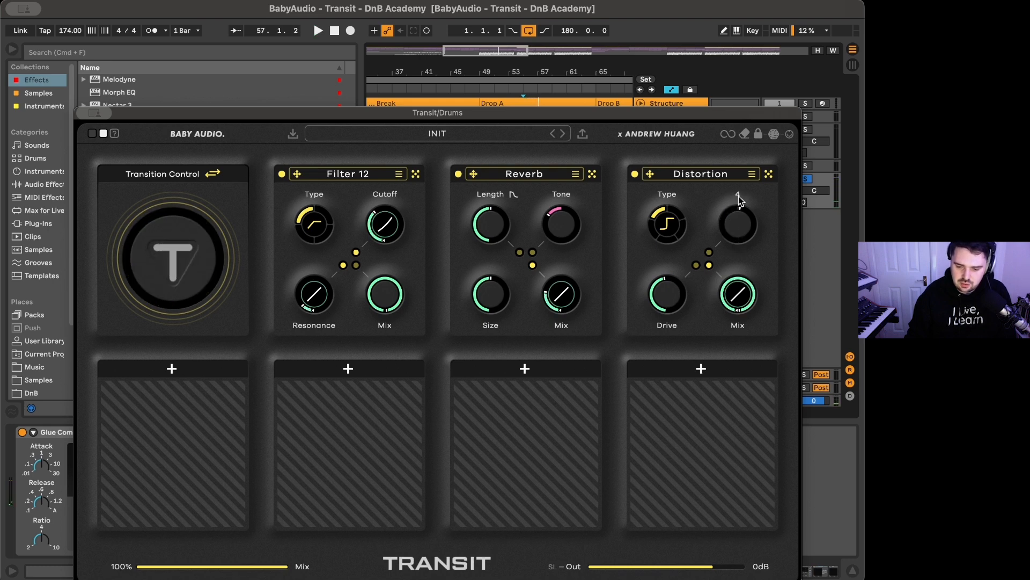
Add a Filter 24 module in the slot after the Distortion, disable its Resonance motion and lower Resonance to minimum
{"action": "left_click", "coordinate": [244, 372]}
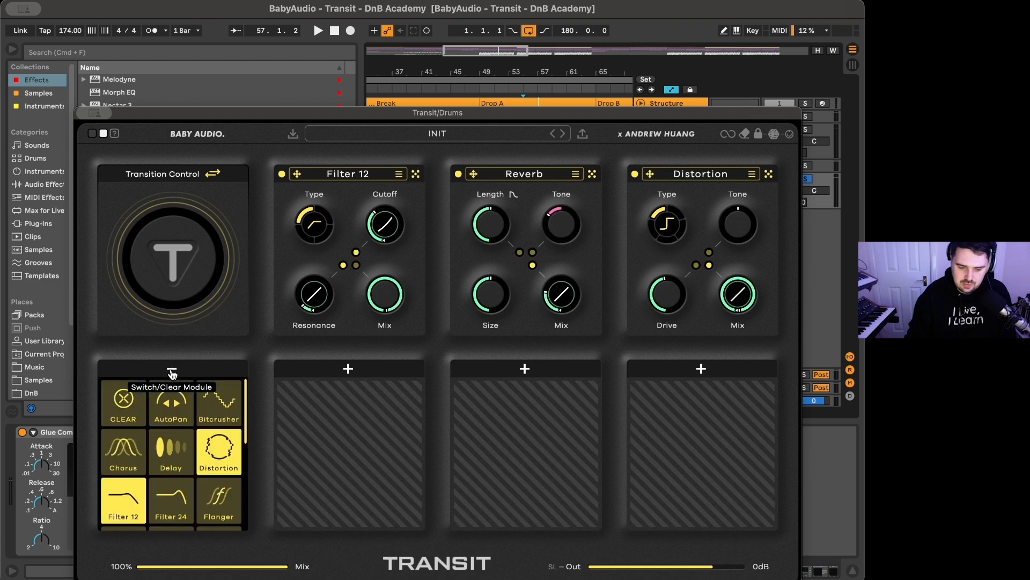
{"action": "left_click", "coordinate": [178, 471]}
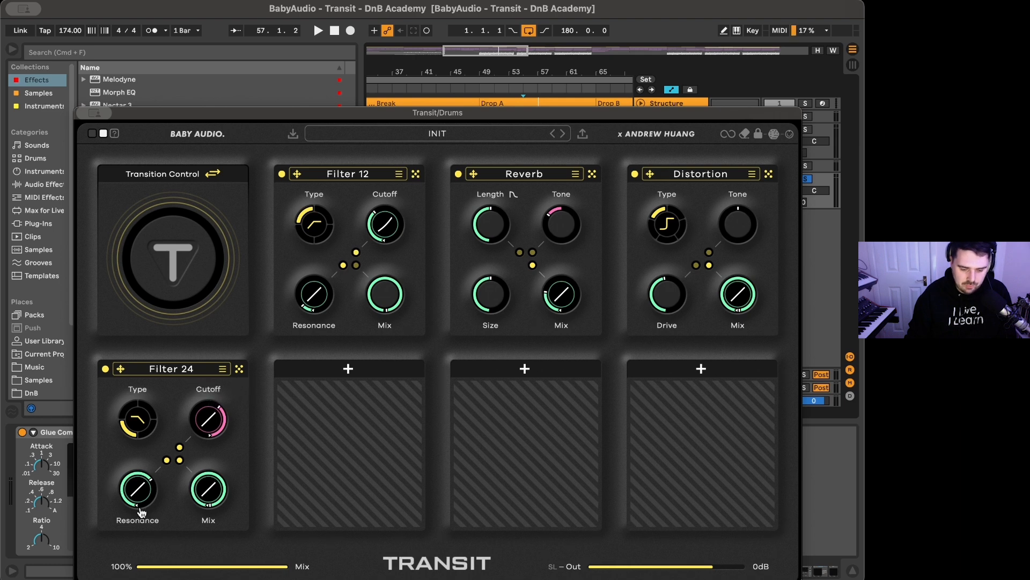
{"action": "left_click", "coordinate": [166, 459]}
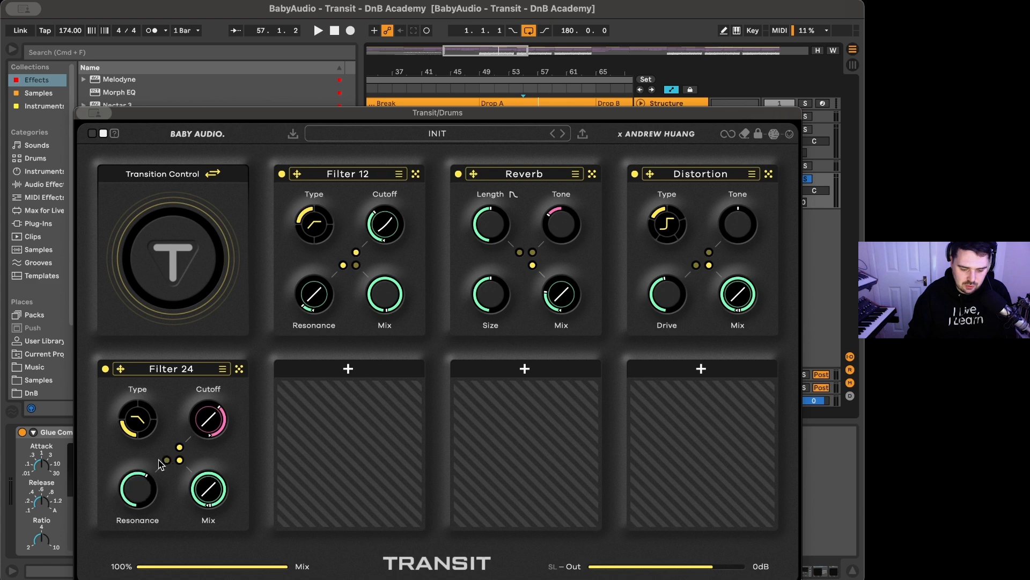
{"action": "left_click_drag", "start_coordinate": [152, 485], "coordinate": [112, 545]}
Narrow the Filter 24 Cutoff motion range so the sweep closes less, auditioning the drum transition before and after the change
{"action": "key", "text": "space"}
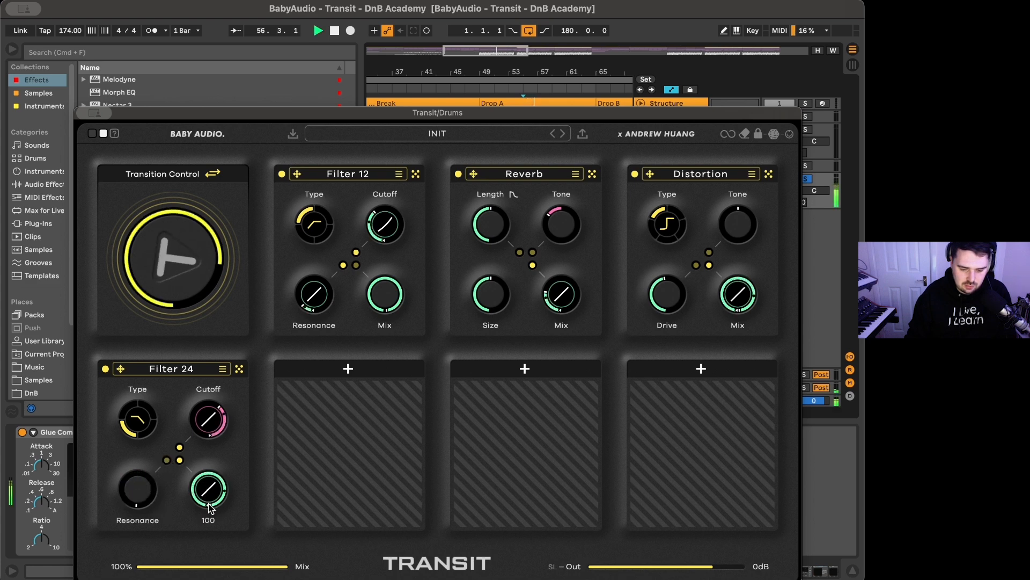
{"action": "key", "text": "space"}
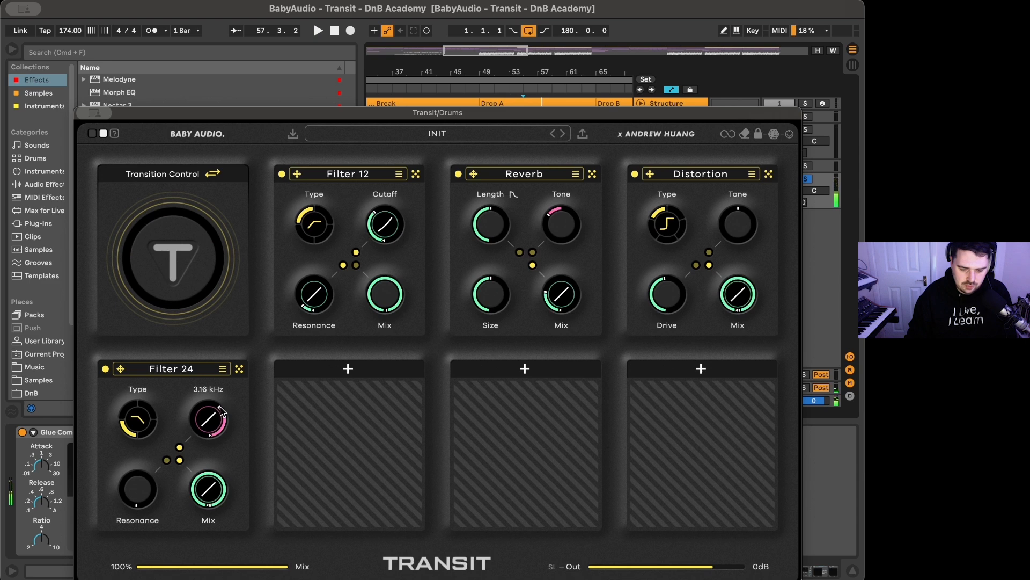
{"action": "left_click_drag", "start_coordinate": [225, 422], "coordinate": [216, 393]}
{"action": "key", "text": "space"}
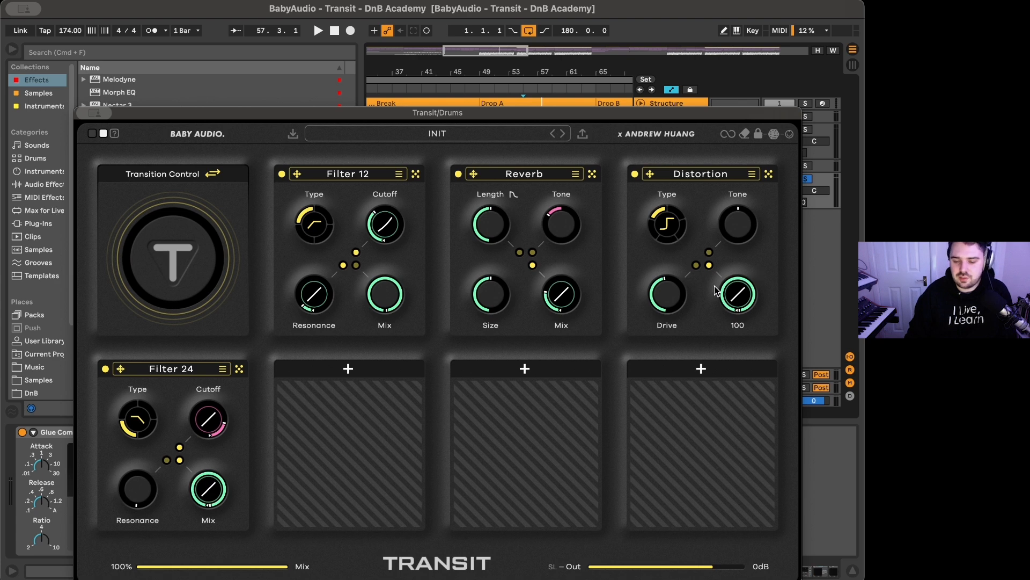
{"action": "key", "text": "space"}
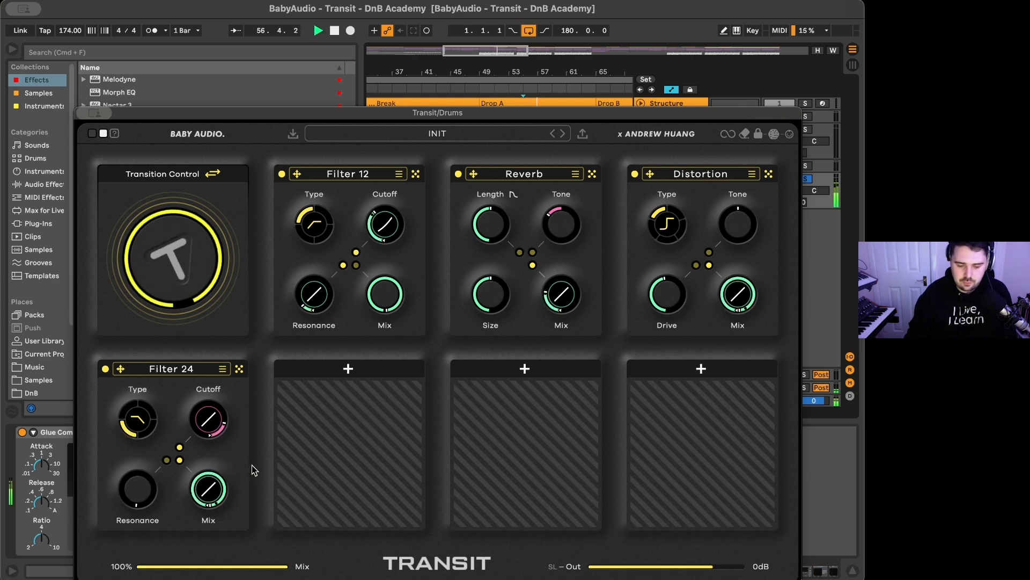
{"action": "key", "text": "space"}
Try a Delay module in the empty slot after Filter 24, toggling its Tails option off and back on
{"action": "left_click", "coordinate": [348, 369]}
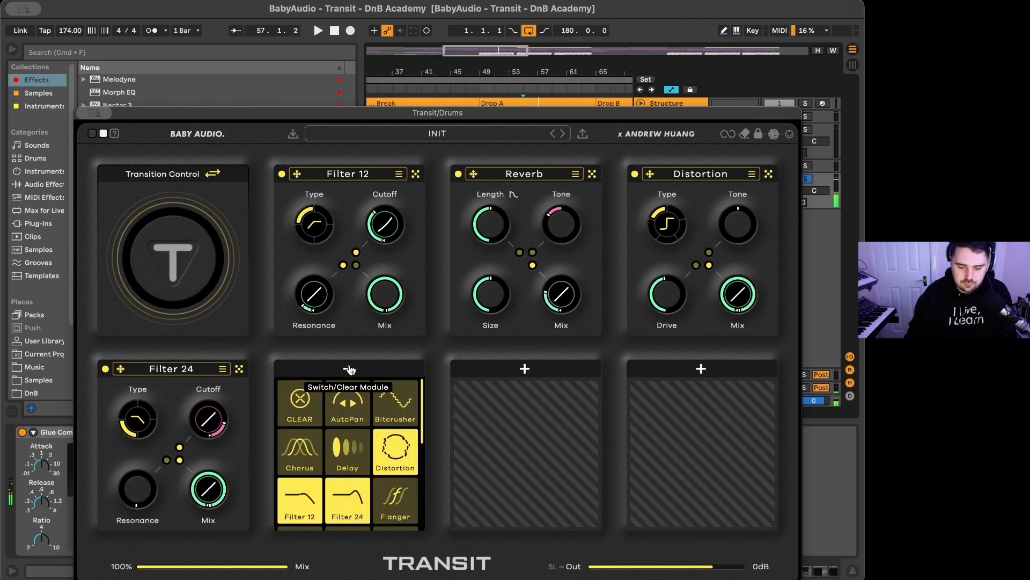
{"action": "left_click", "coordinate": [354, 462]}
{"action": "key", "text": "space"}
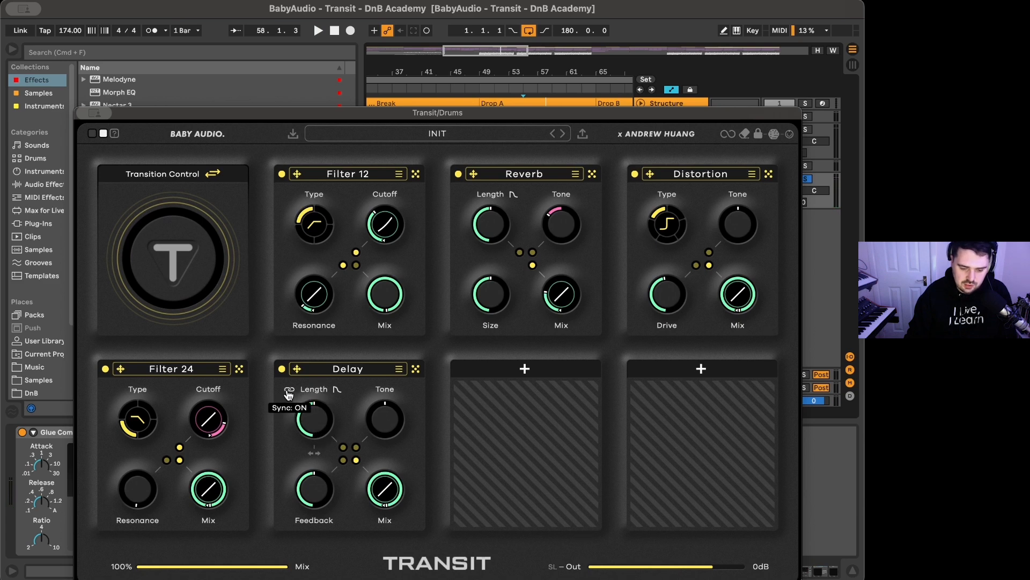
{"action": "left_click", "coordinate": [338, 393]}
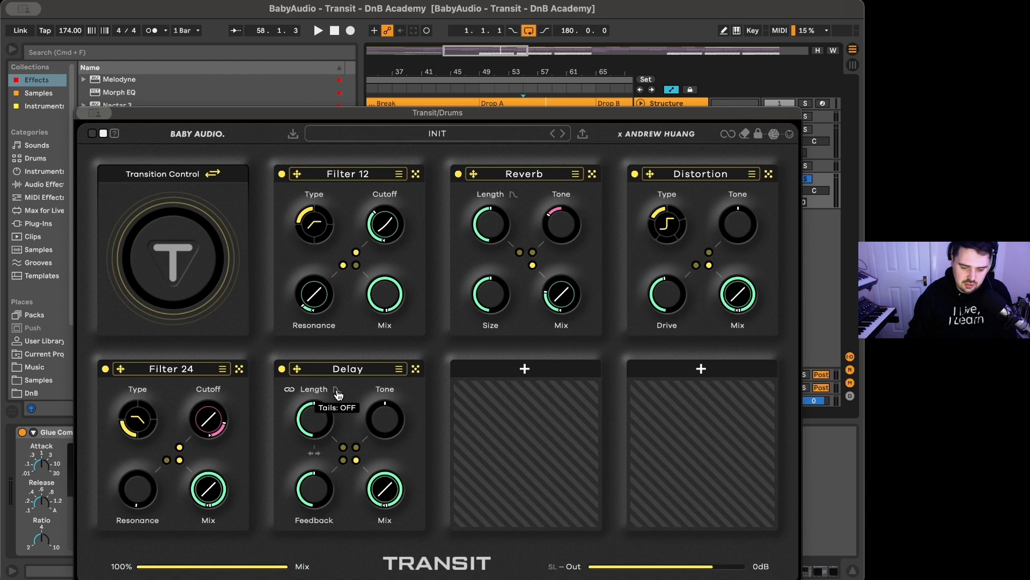
{"action": "left_click", "coordinate": [338, 393]}
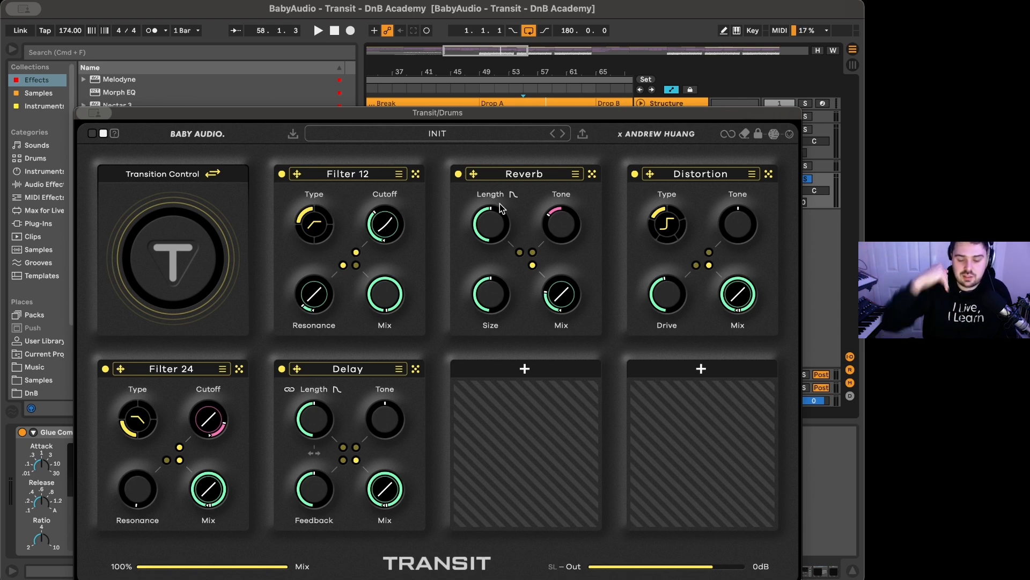
Audition the Delay while raising its Tone and Feedback and switching its Mix motion off and back on
{"action": "key", "text": "space"}
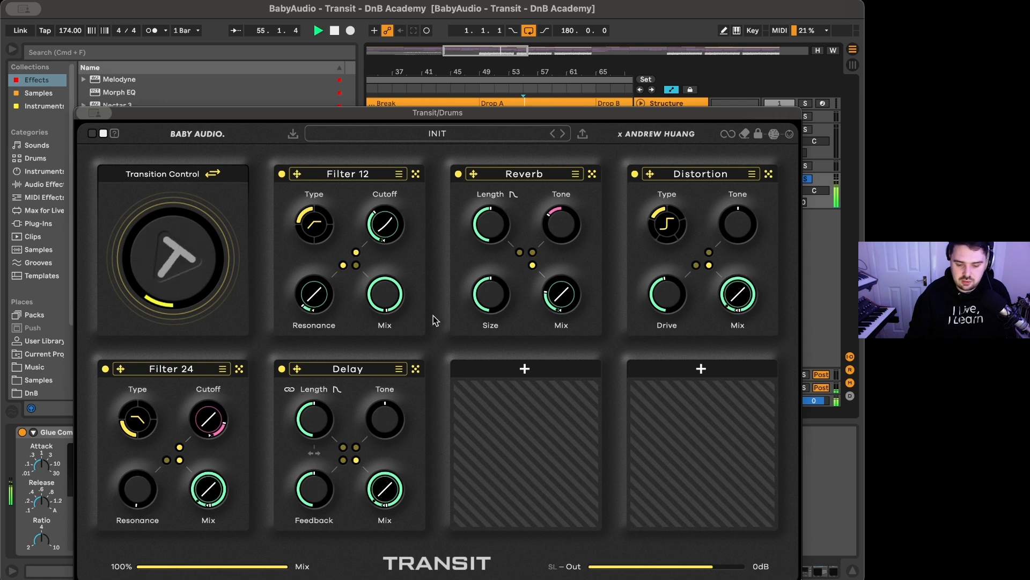
{"action": "key", "text": "space"}
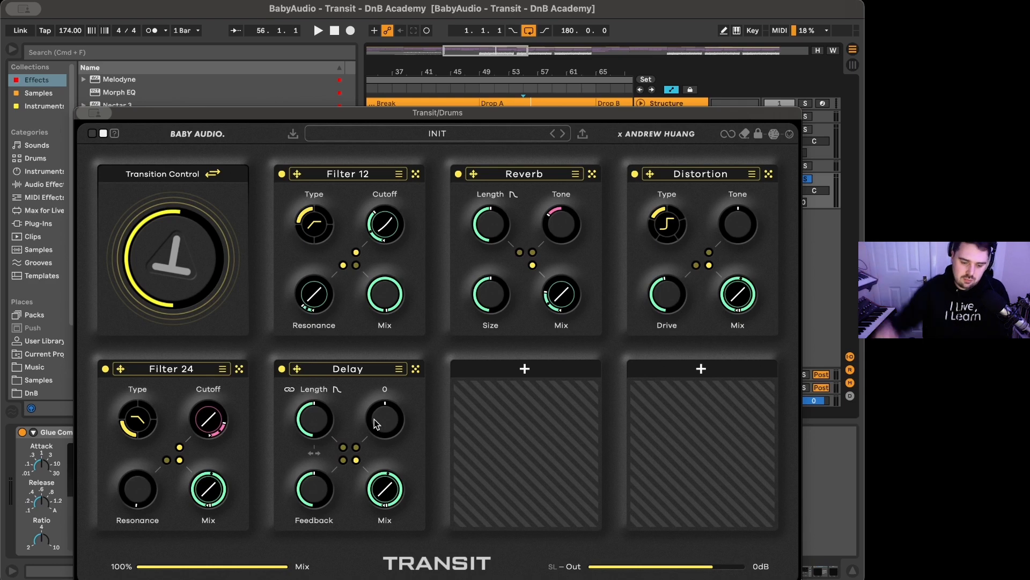
{"action": "key", "text": "space"}
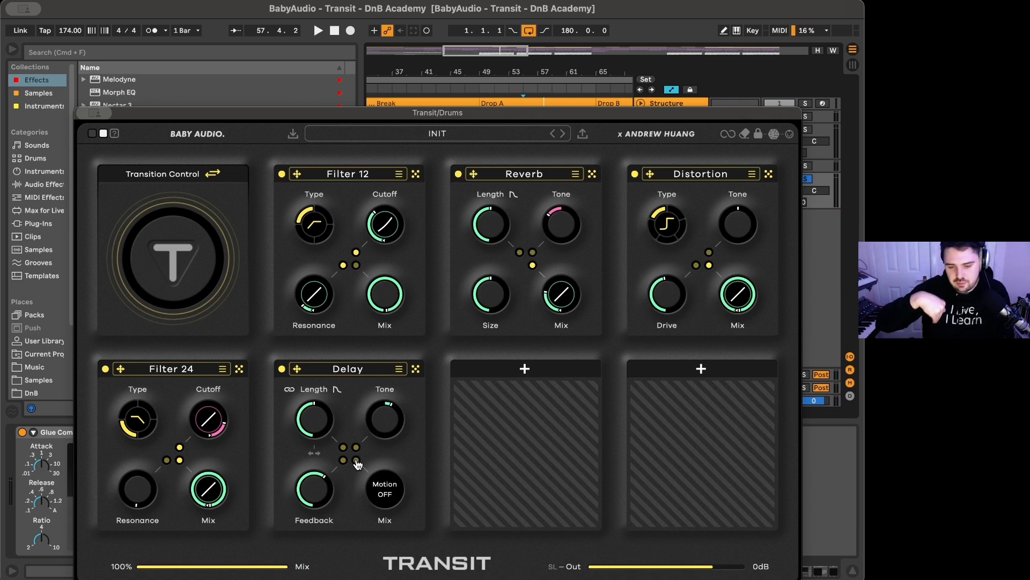
{"action": "key", "text": "space"}
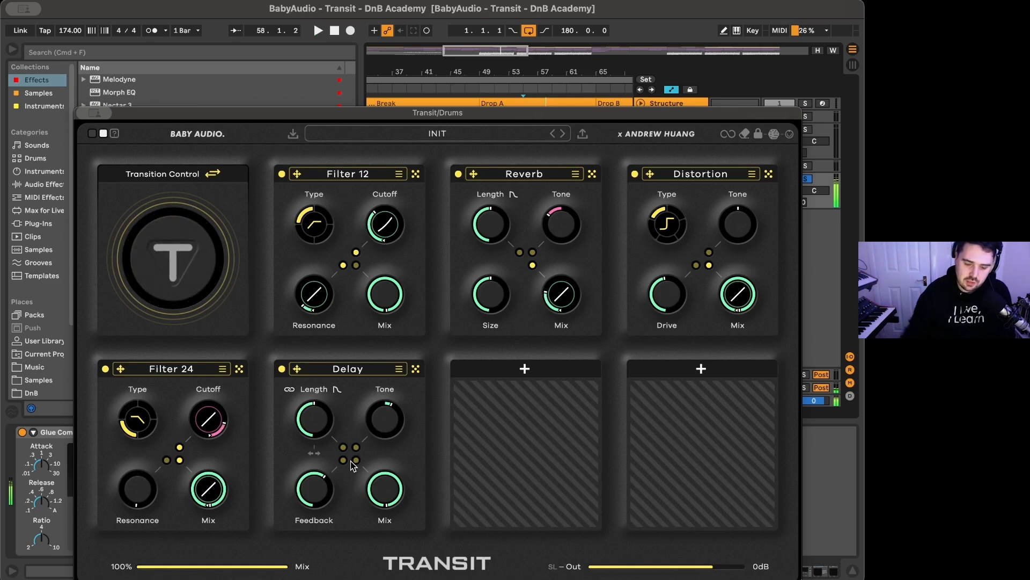
{"action": "left_click", "coordinate": [355, 461]}
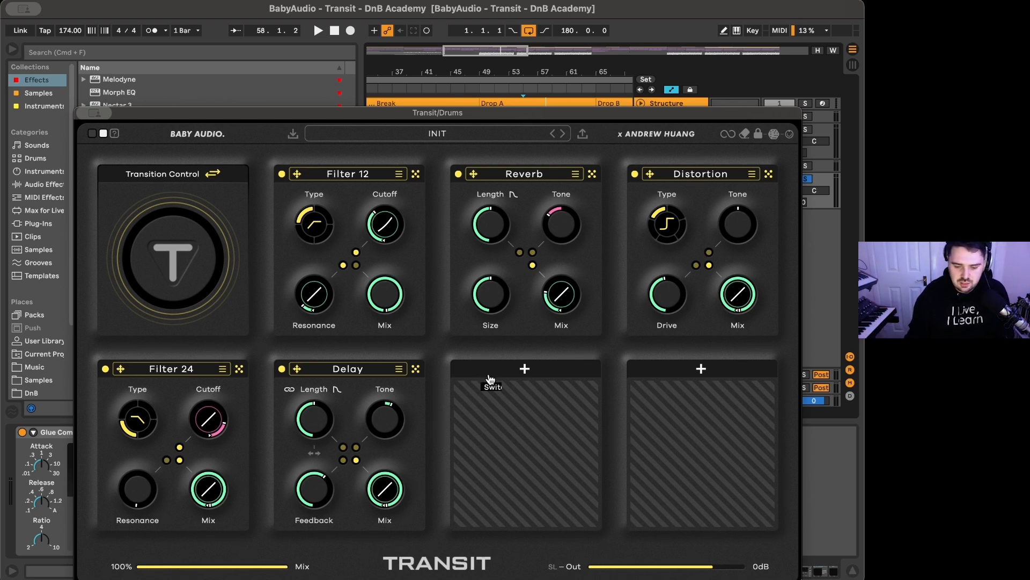
Replace the Delay with a Pump module, keep its Response at minimum and play the transition
{"action": "left_click", "coordinate": [399, 371]}
{"action": "scroll", "coordinate": [373, 505], "scroll_direction": "down", "scroll_amount": 3}
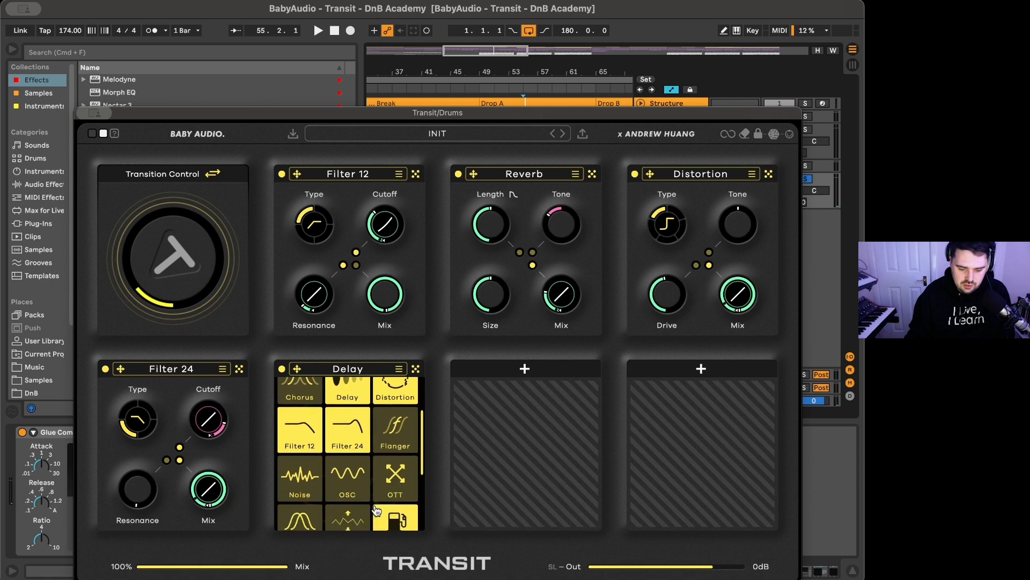
{"action": "scroll", "coordinate": [373, 509], "scroll_direction": "down", "scroll_amount": 3}
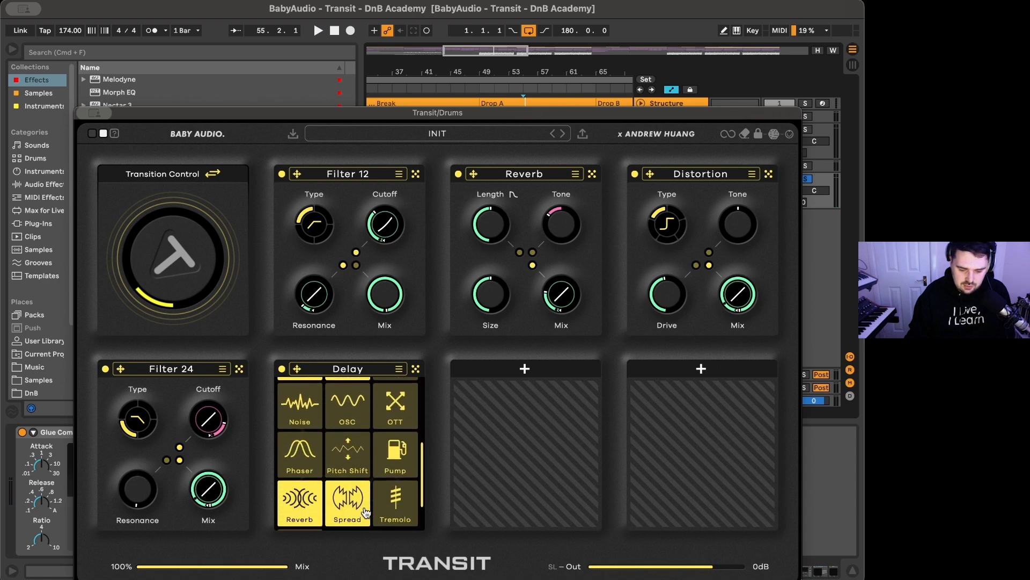
{"action": "scroll", "coordinate": [396, 511], "scroll_direction": "down", "scroll_amount": 2}
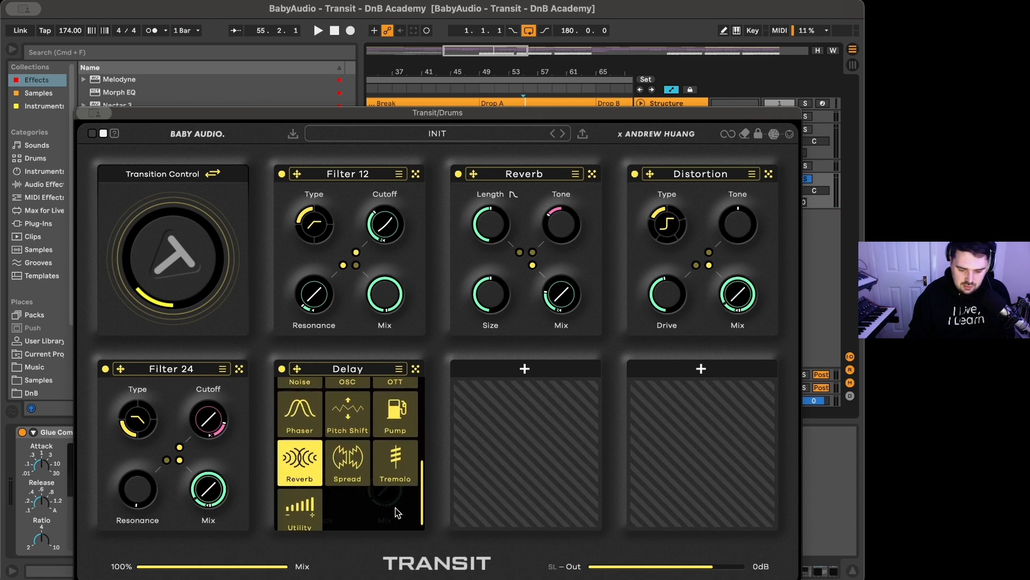
{"action": "left_click", "coordinate": [397, 422]}
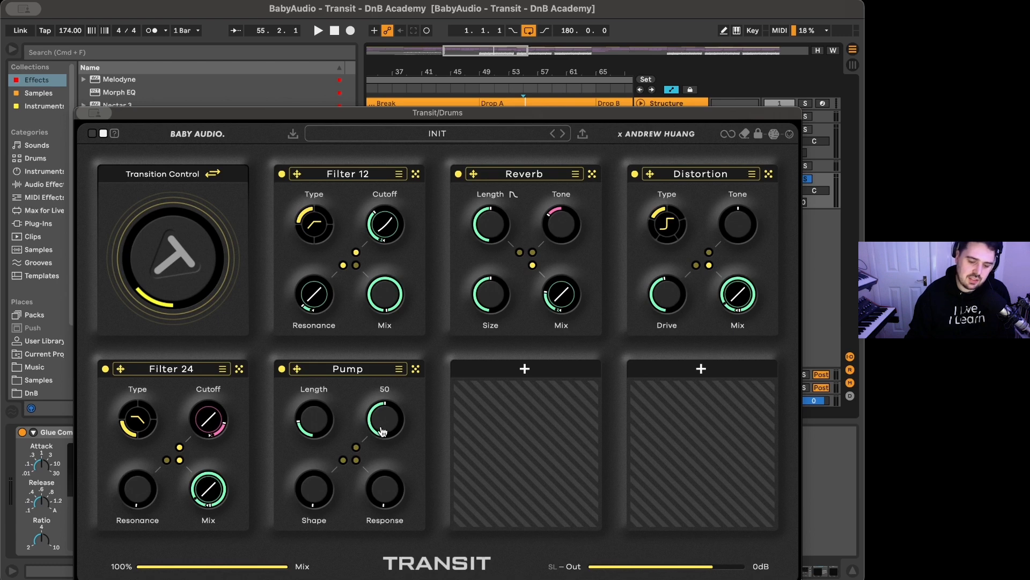
{"action": "mouse_move", "coordinate": [380, 494]}
{"action": "left_click_drag", "start_coordinate": [385, 495], "coordinate": [379, 557]}
{"action": "key", "text": "space"}
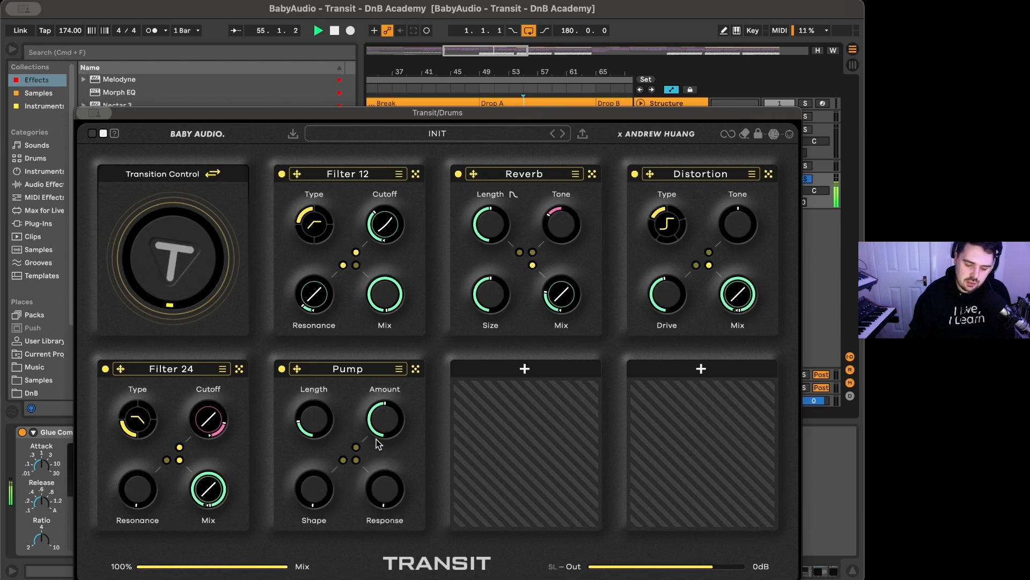
Raise the Pump Amount to maximum and try a longer Length while auditioning the transition
{"action": "mouse_move", "coordinate": [386, 430]}
{"action": "mouse_move", "coordinate": [313, 426]}
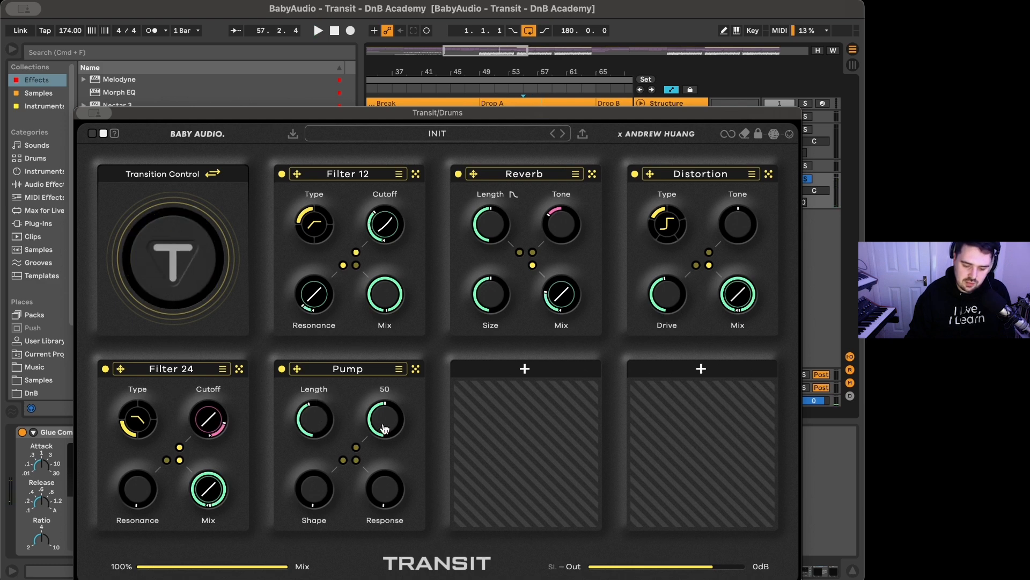
{"action": "mouse_move", "coordinate": [391, 479]}
{"action": "key", "text": "space"}
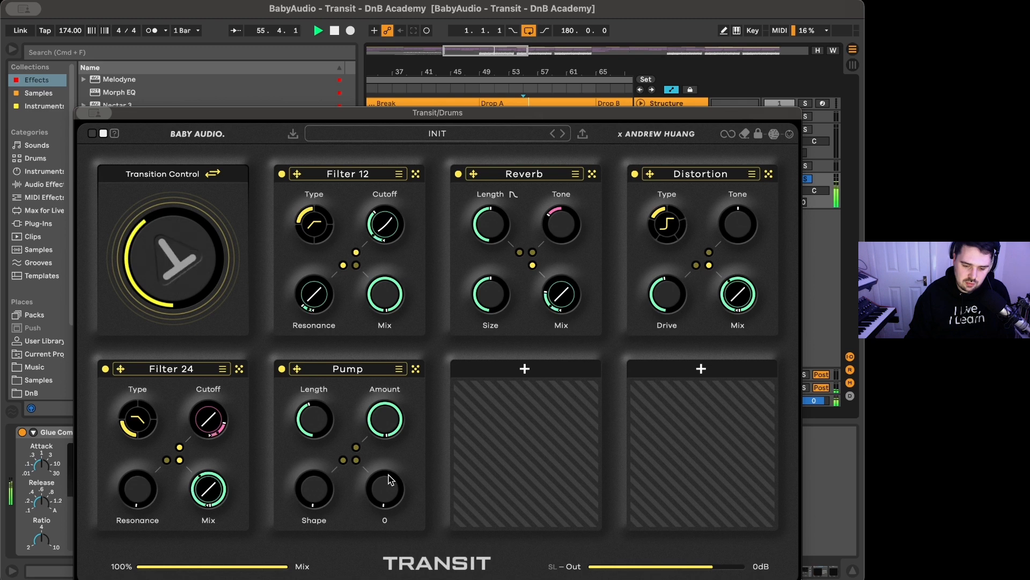
{"action": "key", "text": "space"}
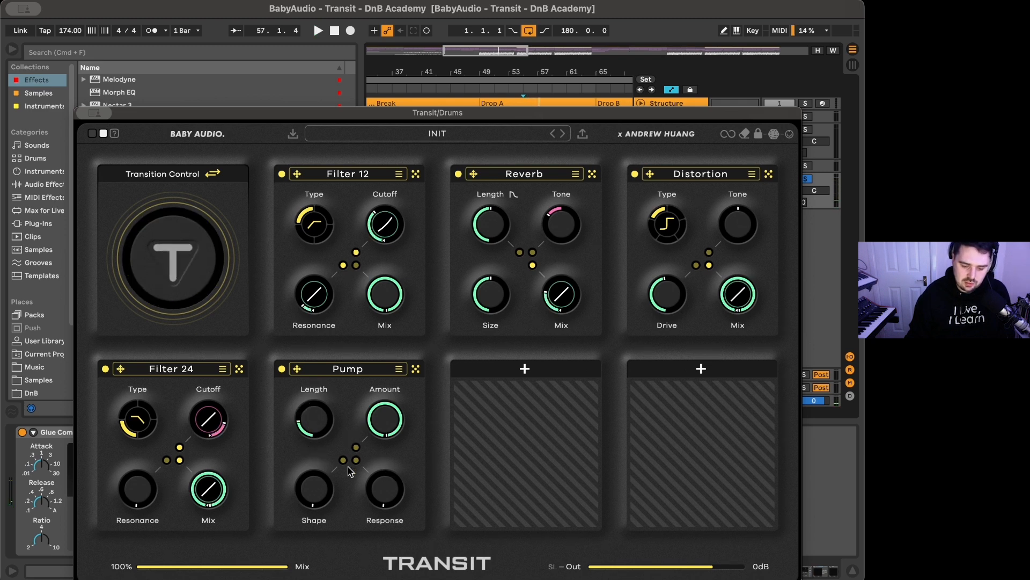
Compare Pump Shape settings of 0 and 100 during playback, then set Shape to 53
{"action": "key", "text": "space"}
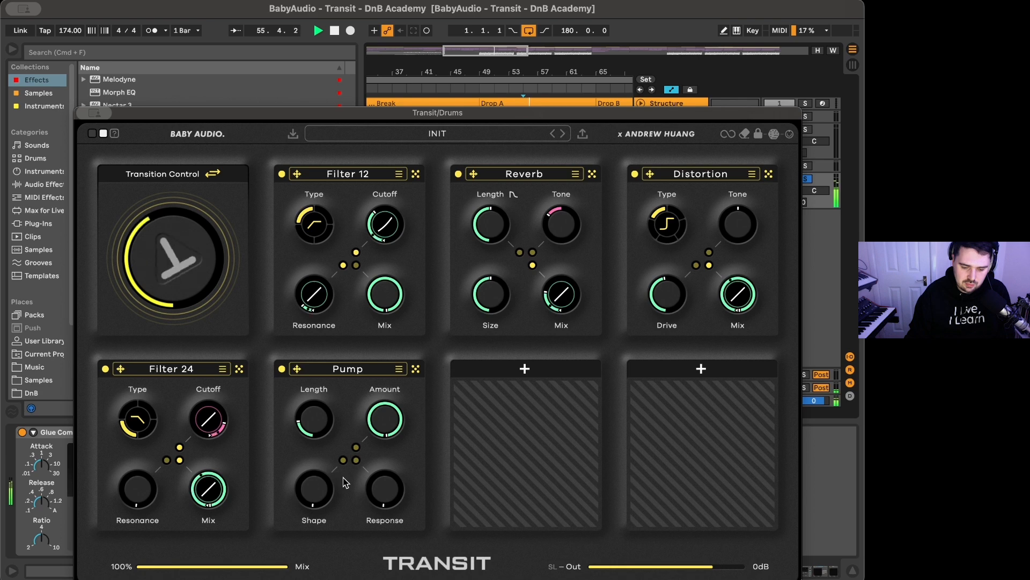
{"action": "key", "text": "space"}
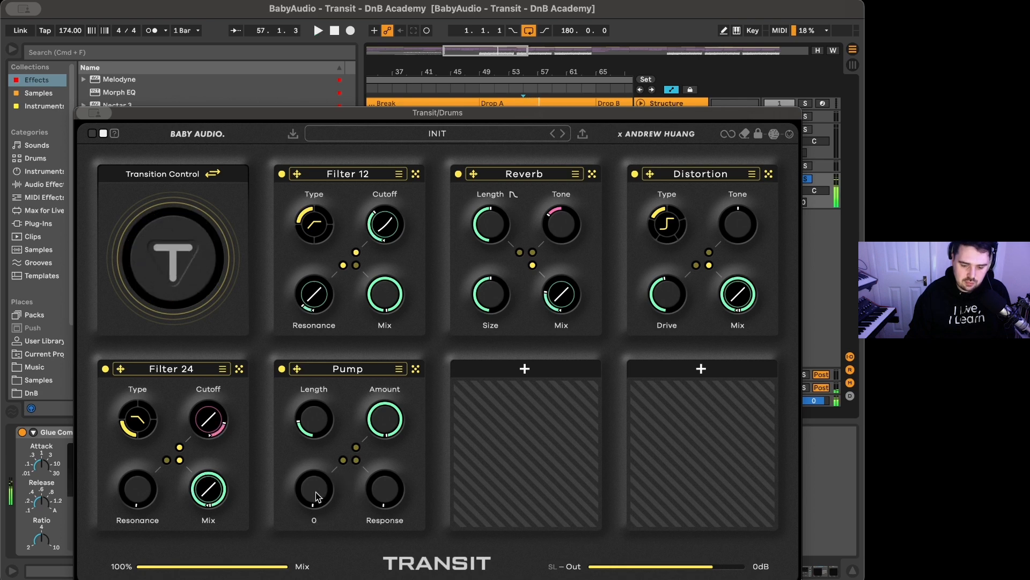
{"action": "key", "text": "space"}
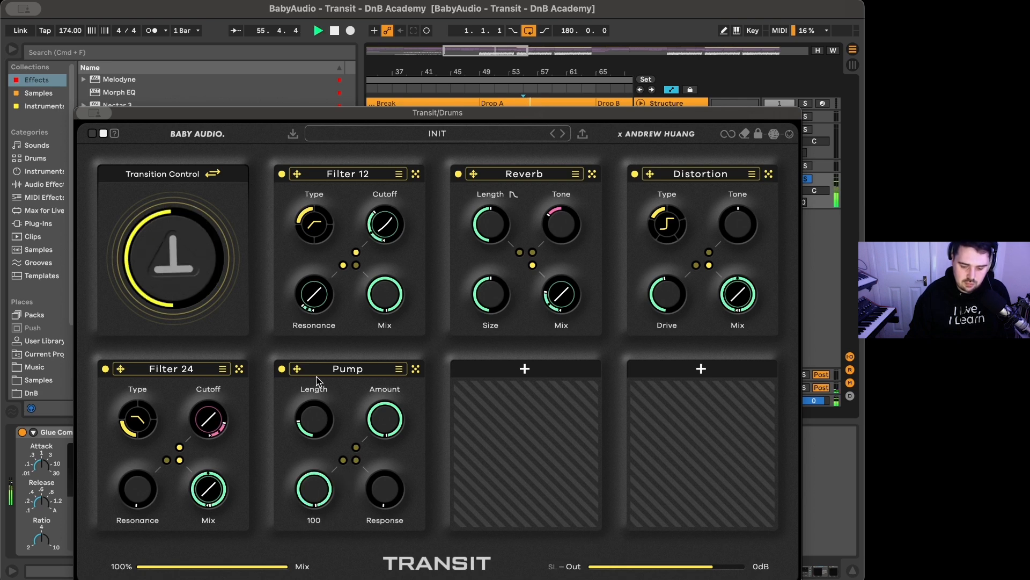
{"action": "key", "text": "space"}
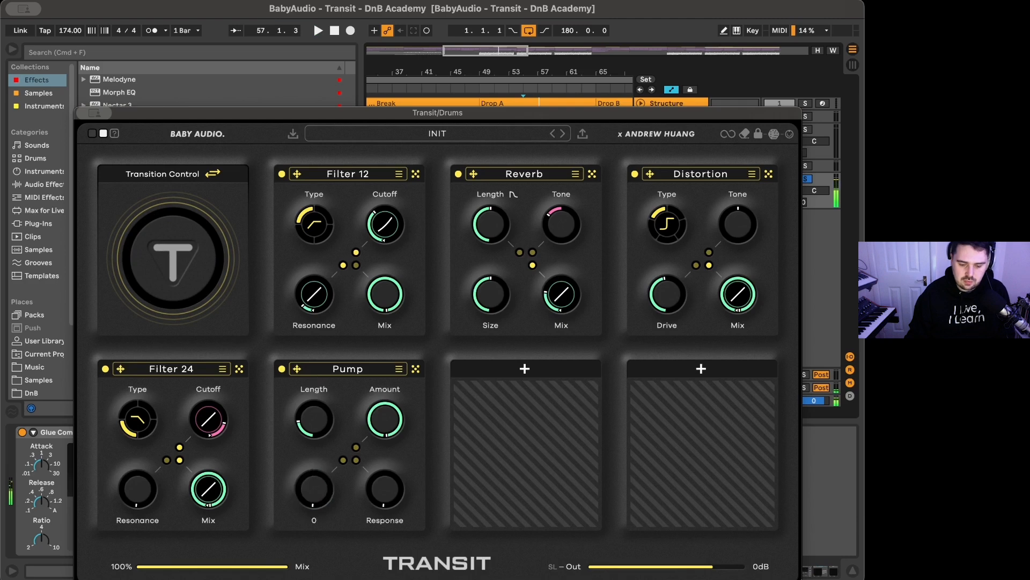
{"action": "left_click_drag", "start_coordinate": [303, 509], "coordinate": [316, 429]}
{"action": "key", "text": "space"}
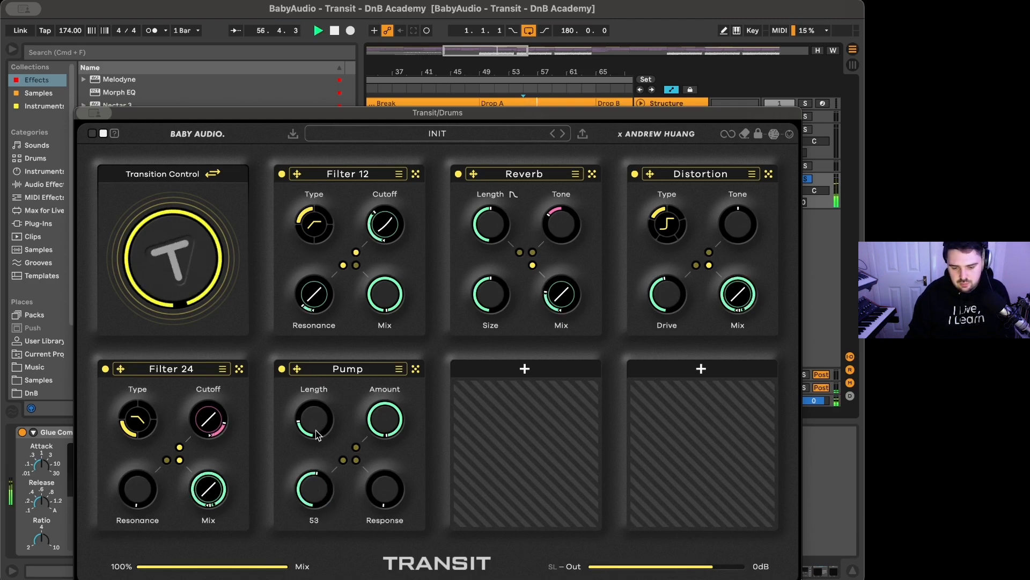
Replace the Pump module with a Noise module and audition it in the transition
{"action": "key", "text": "space"}
{"action": "left_click", "coordinate": [347, 379]}
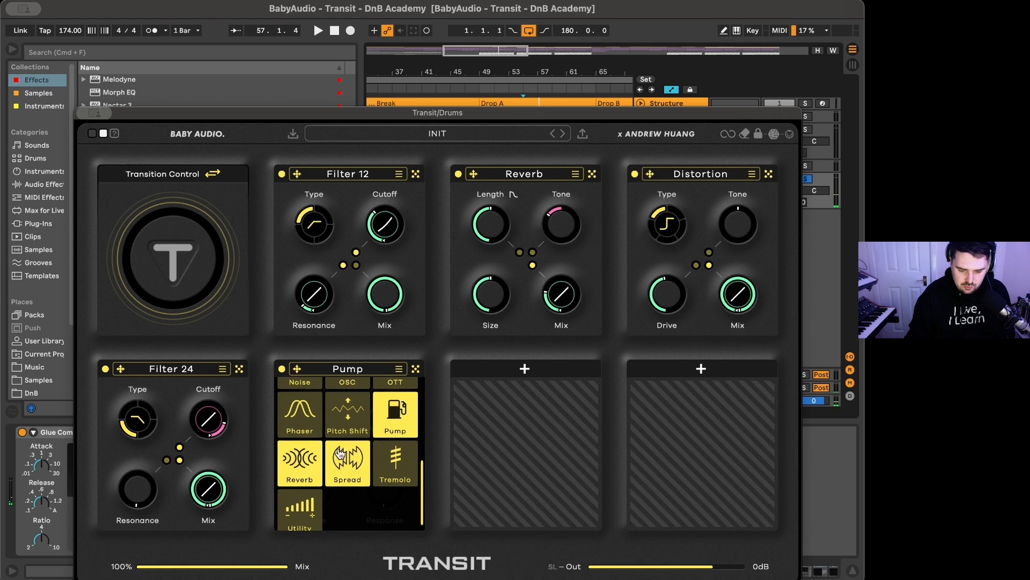
{"action": "left_click", "coordinate": [321, 412]}
{"action": "key", "text": "space"}
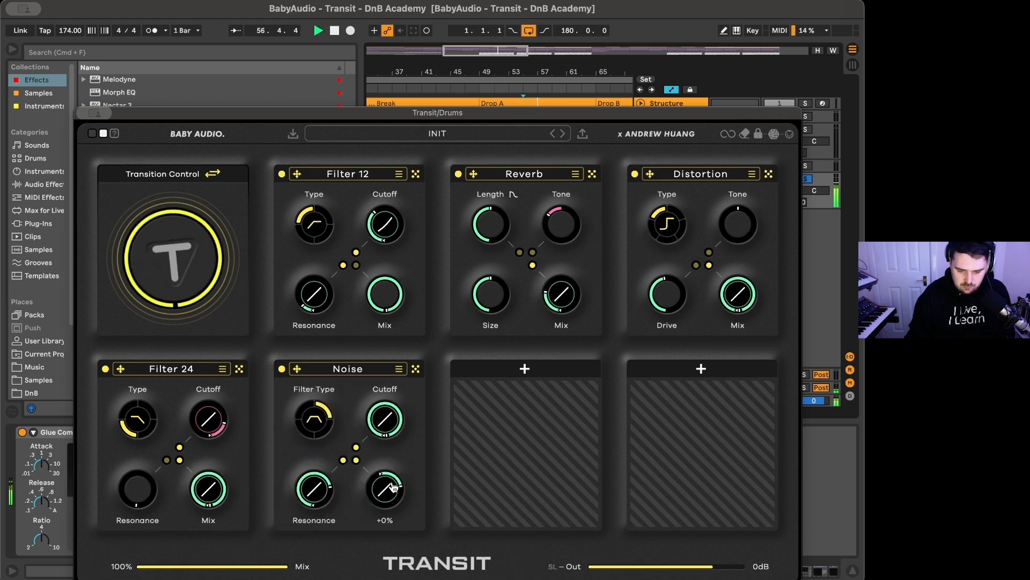
Set the Noise module's Filter Type to low-pass and lower its Resonance range while auditioning the transition
{"action": "left_click", "coordinate": [304, 417]}
{"action": "left_click_drag", "start_coordinate": [305, 414], "coordinate": [310, 436]}
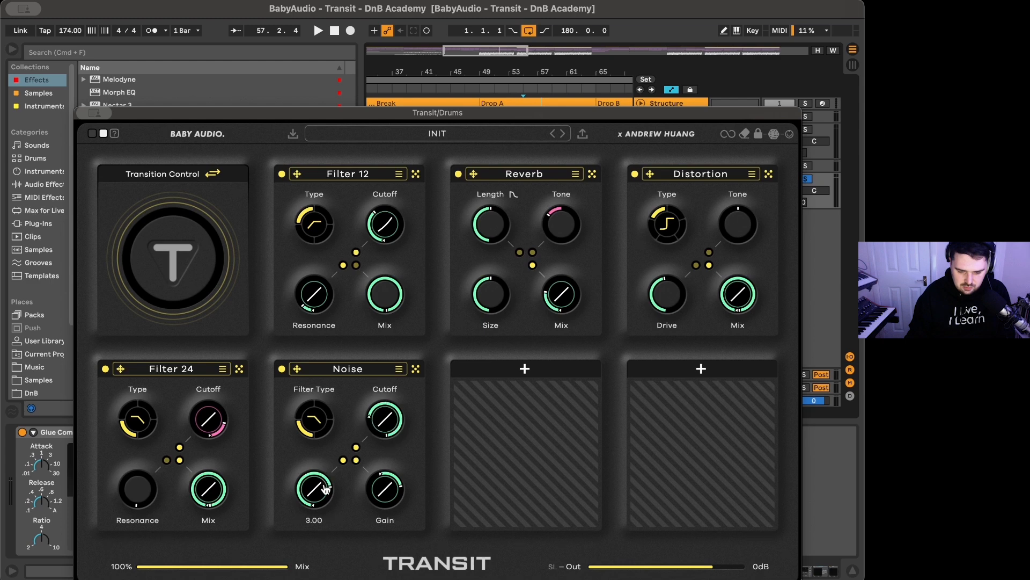
{"action": "left_click_drag", "start_coordinate": [317, 465], "coordinate": [297, 545]}
{"action": "key", "text": "space"}
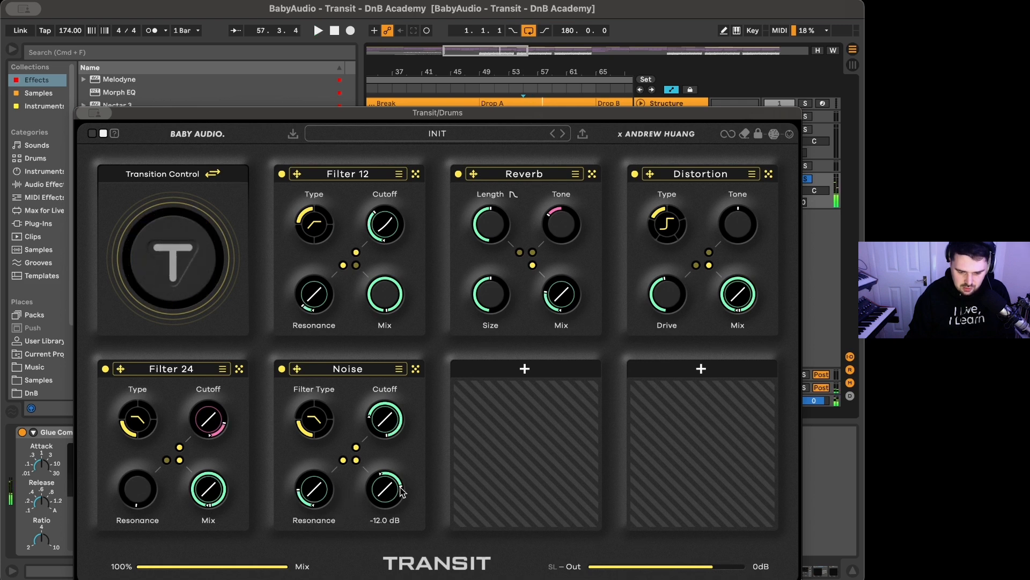
Lower the Noise module's Gain to -20.4 dB and fine-tune it while the transition plays
{"action": "left_click_drag", "start_coordinate": [394, 497], "coordinate": [392, 500]}
{"action": "key", "text": "space"}
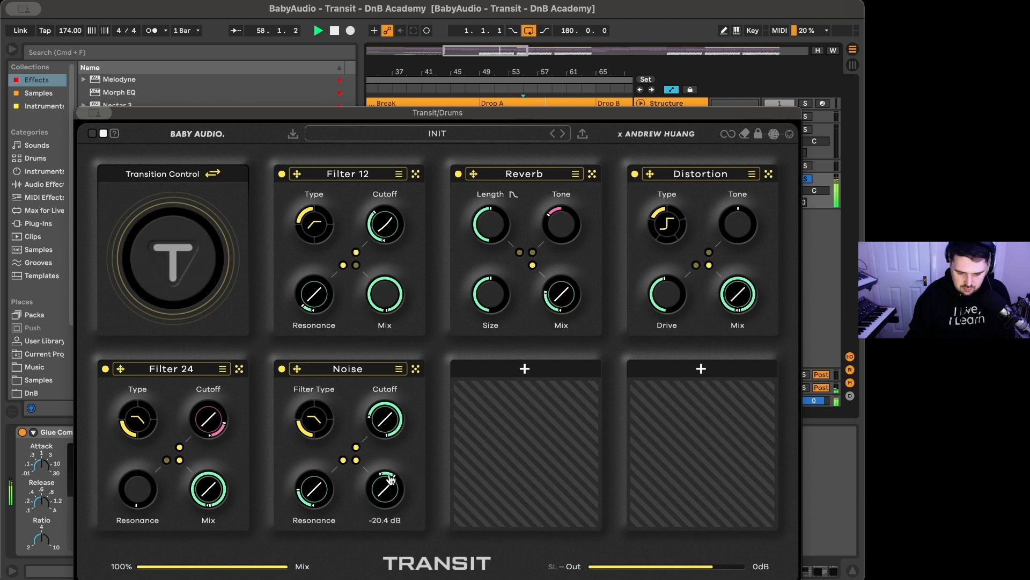
{"action": "left_click_drag", "start_coordinate": [393, 486], "coordinate": [379, 488]}
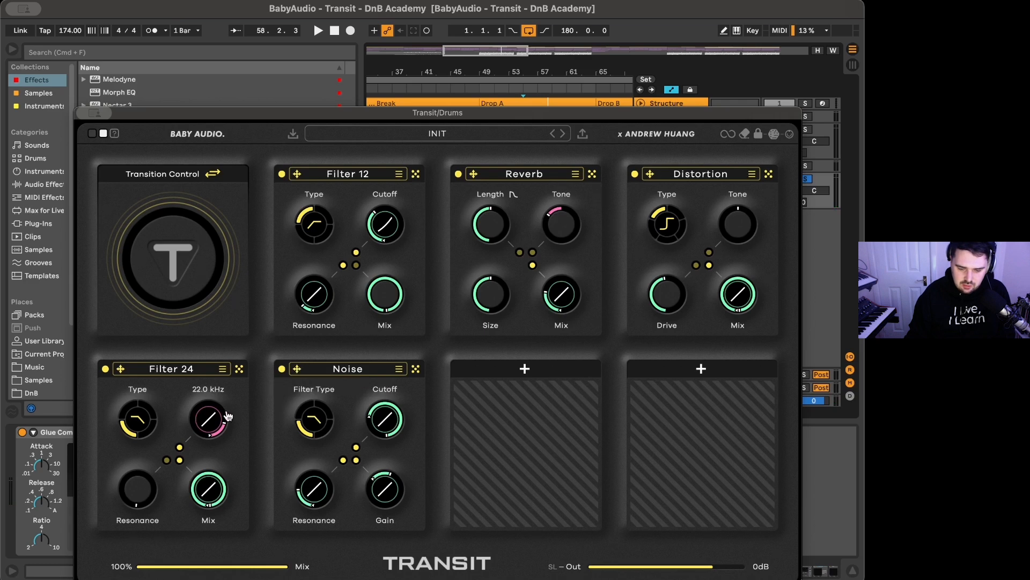
Reorder the modules to Filter 12, Noise, Reverb, Distortion and Filter 24, and audition the transition
{"action": "left_click_drag", "start_coordinate": [299, 370], "coordinate": [473, 370]}
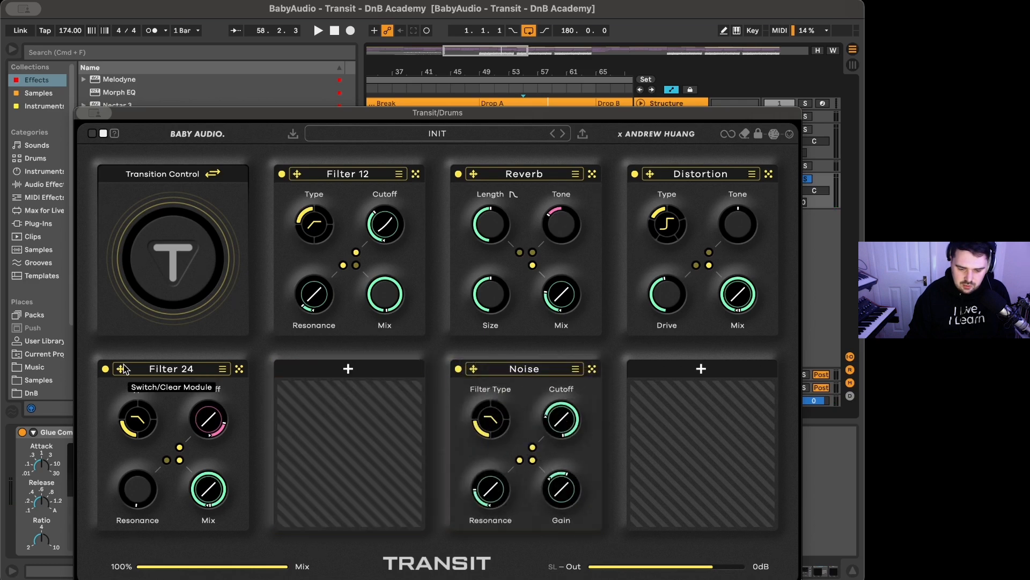
{"action": "left_click_drag", "start_coordinate": [121, 369], "coordinate": [327, 369]}
{"action": "mouse_move", "coordinate": [473, 368]}
{"action": "left_mouse_down"}
{"action": "mouse_move", "coordinate": [463, 236]}
{"action": "mouse_move", "coordinate": [429, 204]}
{"action": "mouse_move", "coordinate": [451, 224]}
{"action": "mouse_move", "coordinate": [457, 380]}
{"action": "mouse_move", "coordinate": [481, 381]}
{"action": "left_mouse_up"}
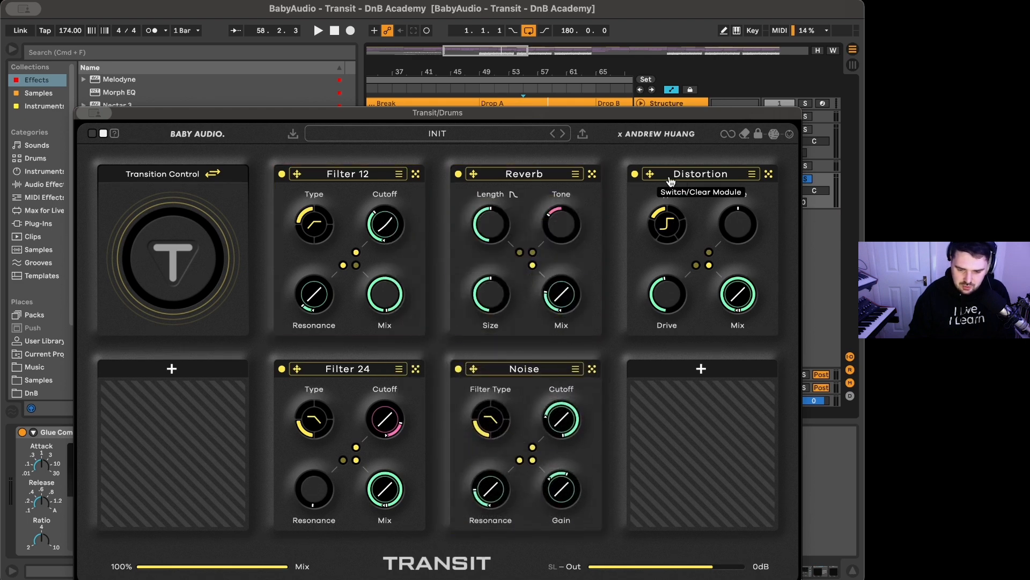
{"action": "left_click_drag", "start_coordinate": [651, 174], "coordinate": [163, 370]}
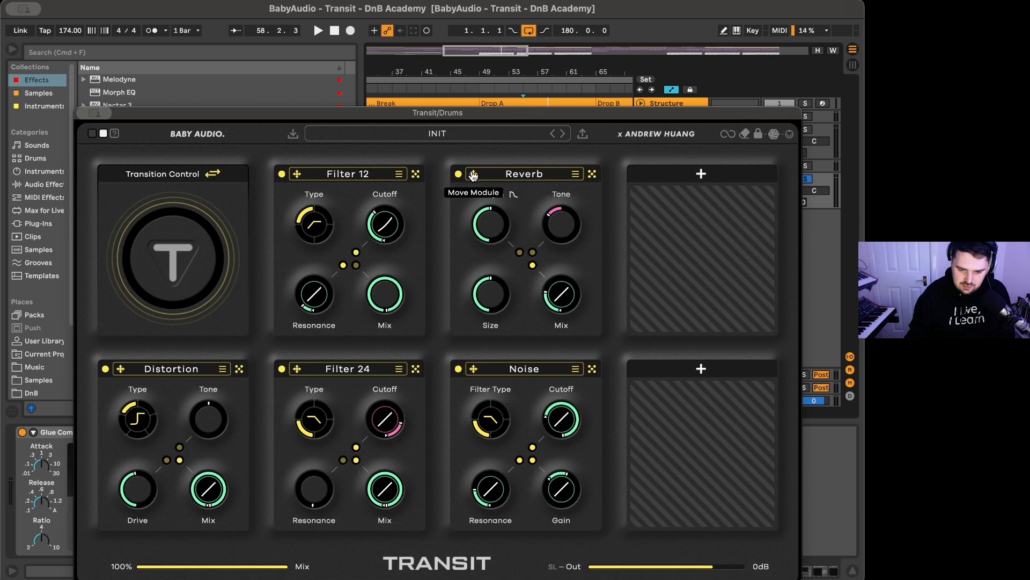
{"action": "left_click_drag", "start_coordinate": [473, 173], "coordinate": [690, 220]}
{"action": "left_click_drag", "start_coordinate": [473, 368], "coordinate": [478, 230]}
{"action": "key", "text": "space"}
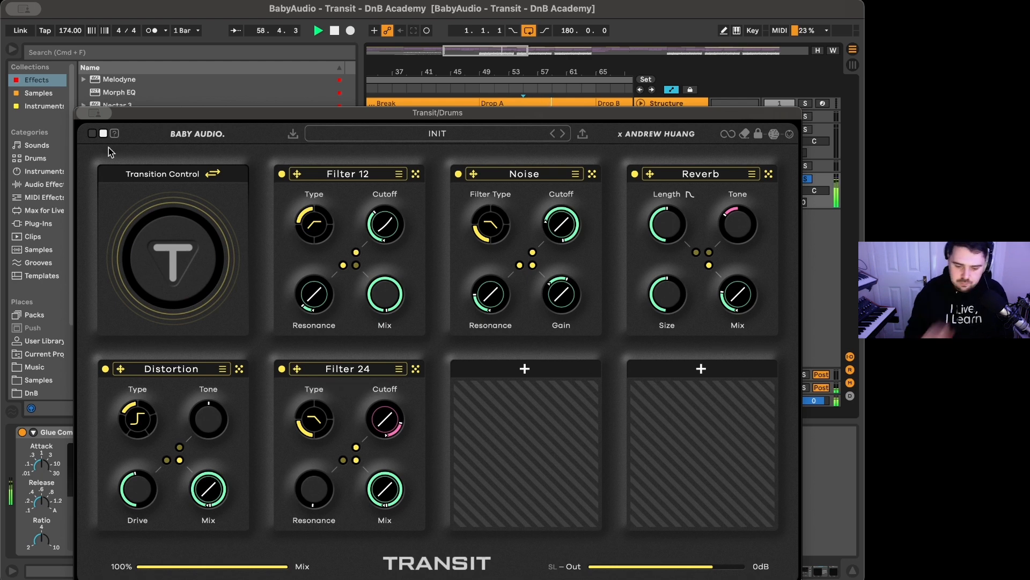
{"action": "key", "text": "space"}
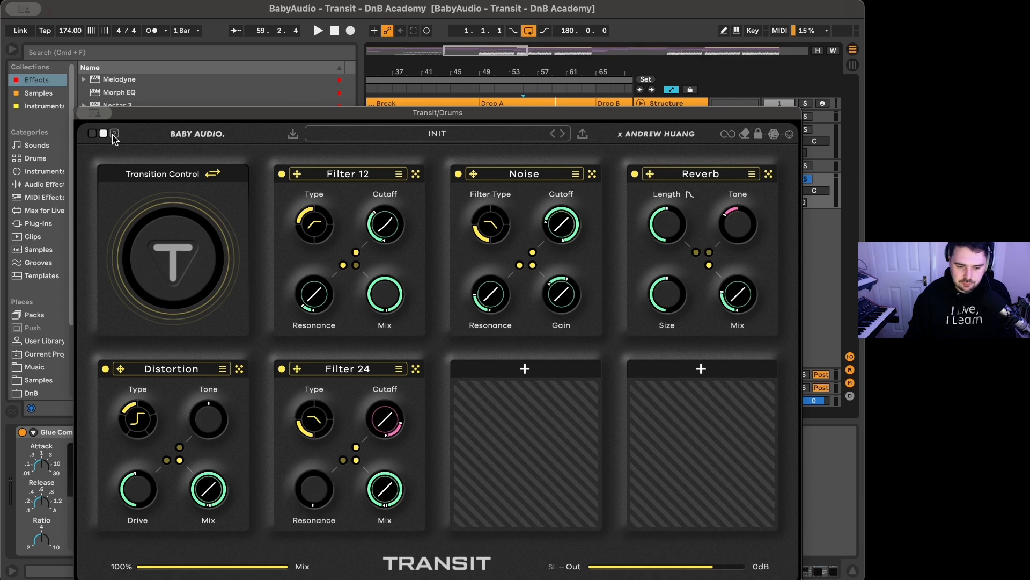
Close the Transit window and play the arrangement from the drum clips in the Intro section
{"action": "left_click", "coordinate": [115, 134]}
{"action": "scroll", "coordinate": [441, 211], "scroll_direction": "down", "scroll_amount": 3}
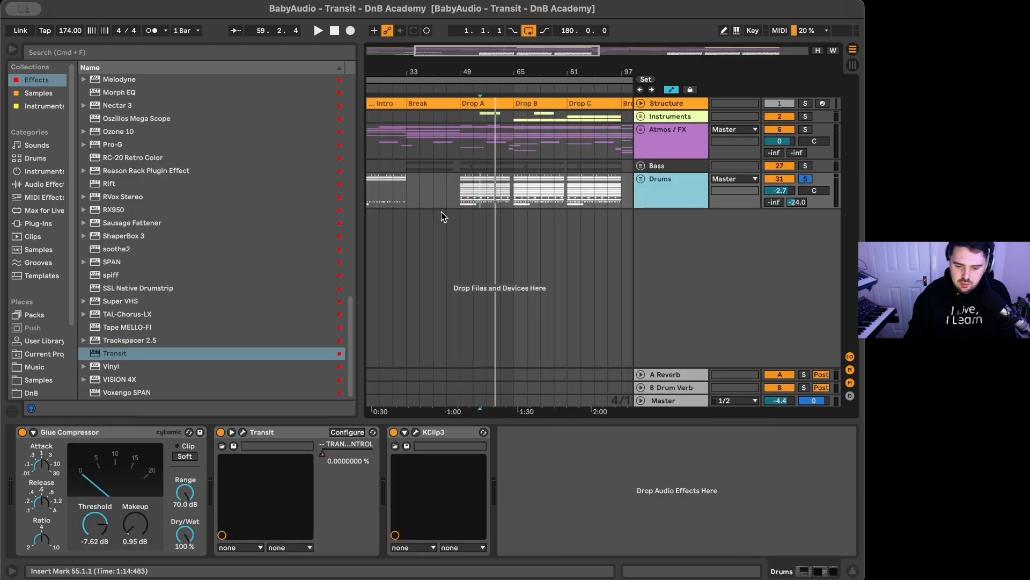
{"action": "left_click", "coordinate": [391, 204]}
{"action": "key", "text": "space"}
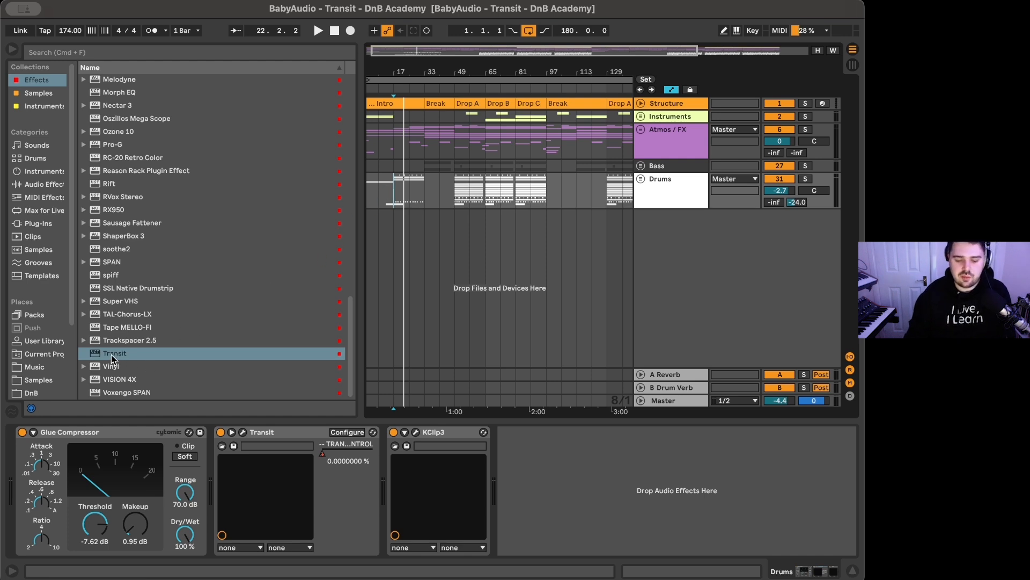
Insert a second Transit with the dark theme on the Drums track, cleared to INIT with the Transition Control at maximum
{"action": "mouse_move", "coordinate": [111, 354]}
{"action": "left_mouse_down"}
{"action": "mouse_move", "coordinate": [159, 362]}
{"action": "mouse_move", "coordinate": [411, 483]}
{"action": "left_mouse_up"}
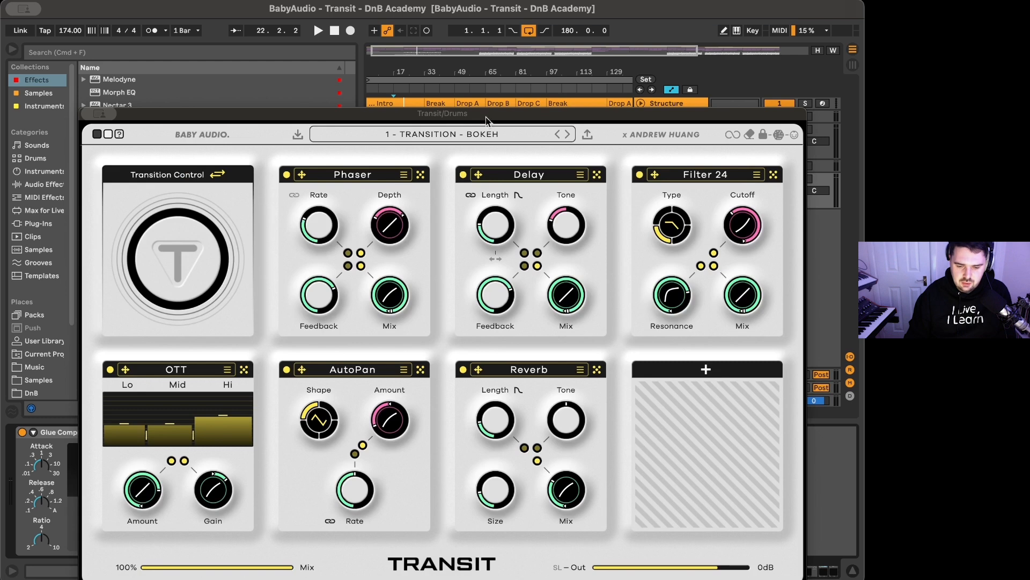
{"action": "left_click_drag", "start_coordinate": [487, 120], "coordinate": [491, 30]}
{"action": "left_click", "coordinate": [112, 43]}
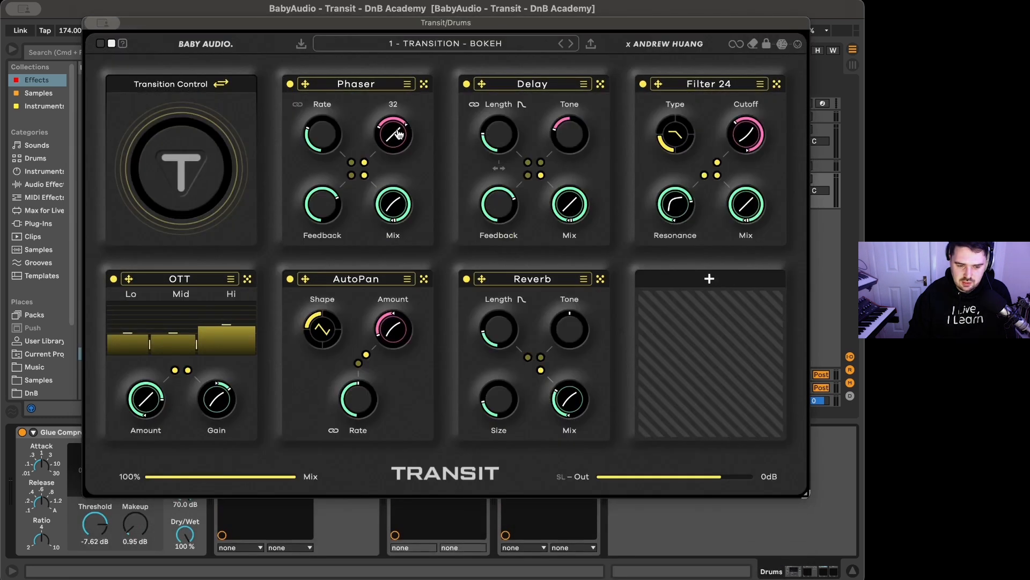
{"action": "left_click", "coordinate": [753, 44]}
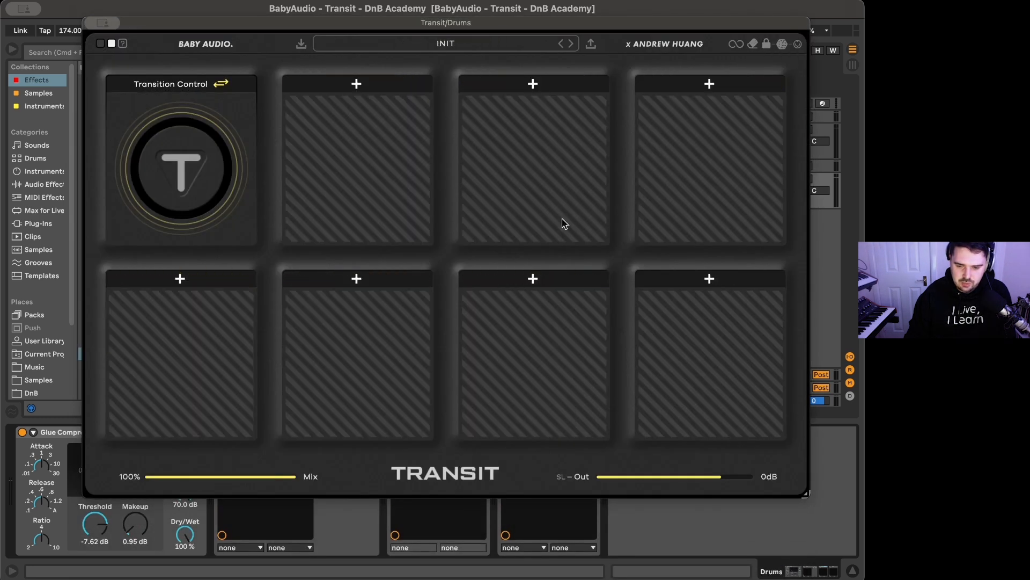
{"action": "left_click_drag", "start_coordinate": [202, 161], "coordinate": [202, 86]}
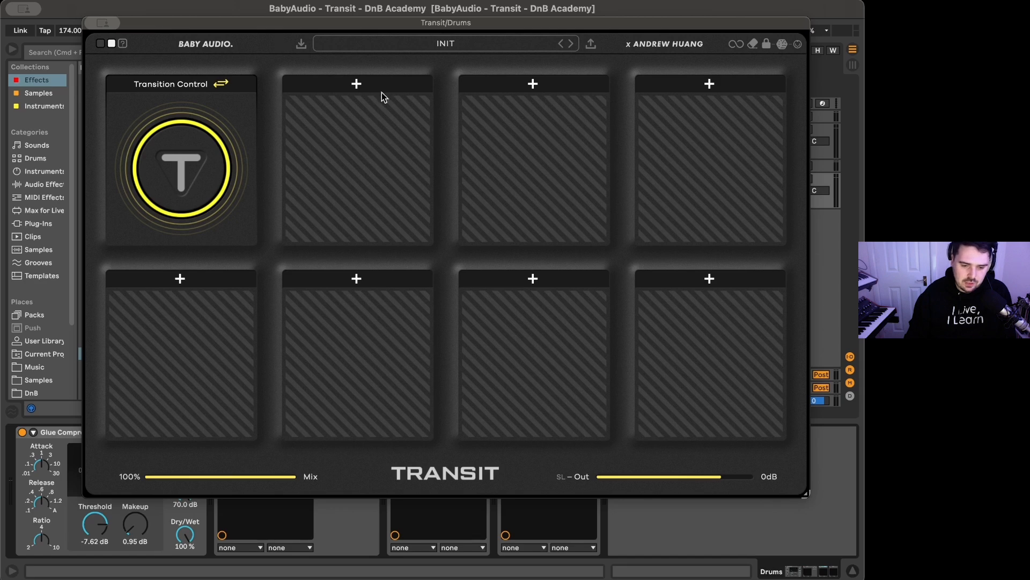
Add a Bitcrusher in the first module slot and raise its Bitcrush and Downsample amounts during playback
{"action": "left_click", "coordinate": [356, 84]}
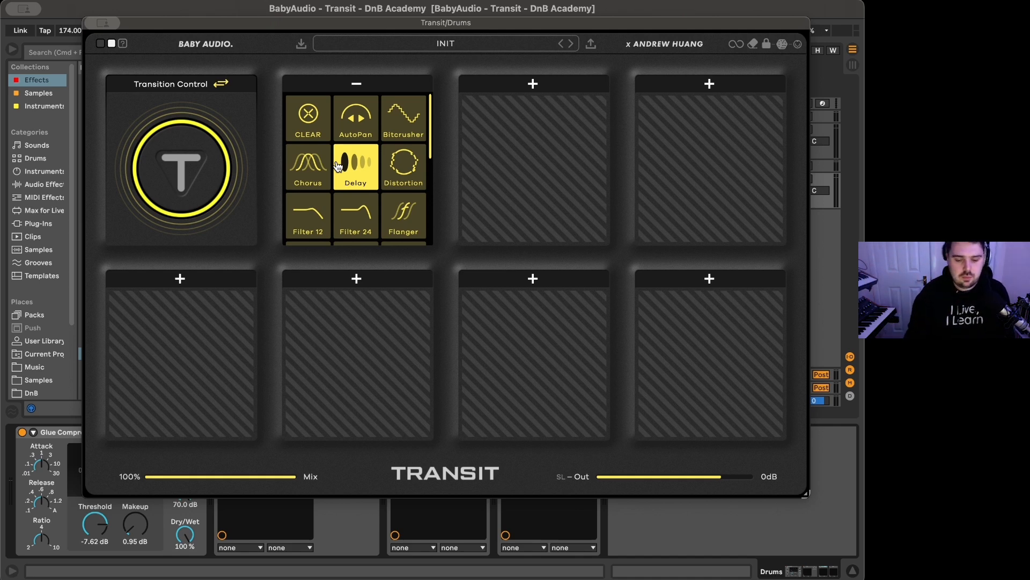
{"action": "left_click", "coordinate": [407, 115]}
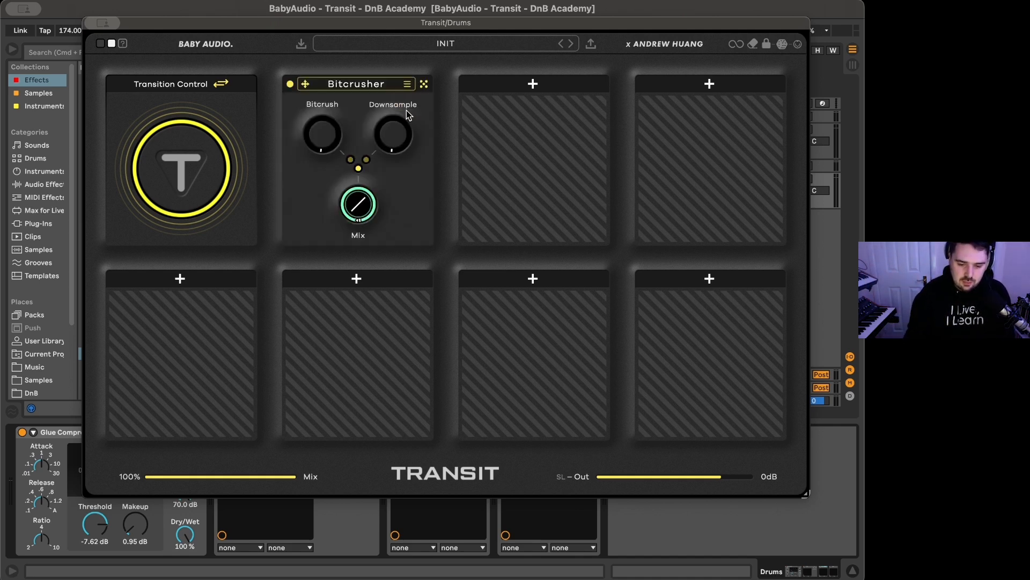
{"action": "key", "text": "space"}
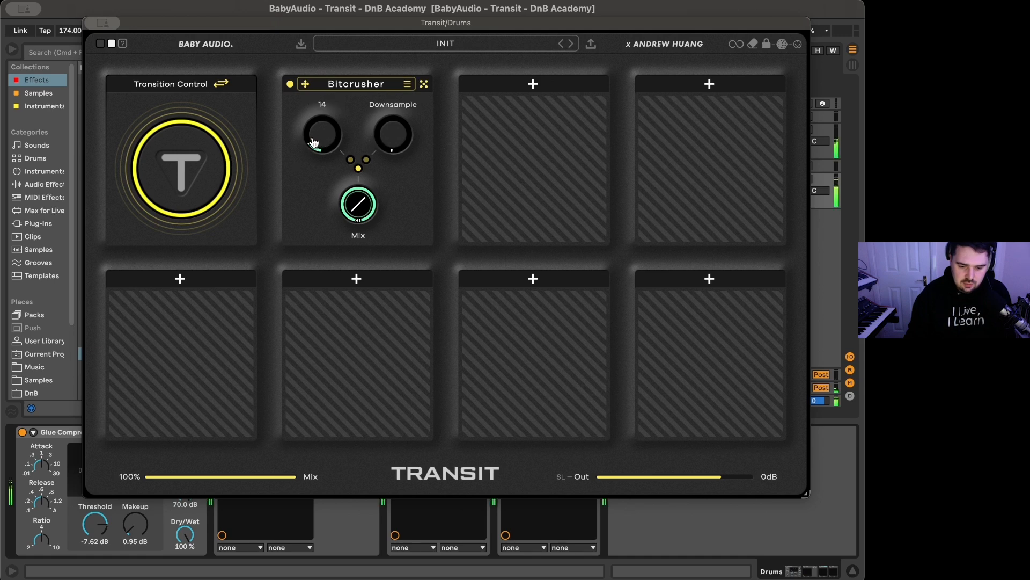
{"action": "left_click_drag", "start_coordinate": [312, 143], "coordinate": [309, 138]}
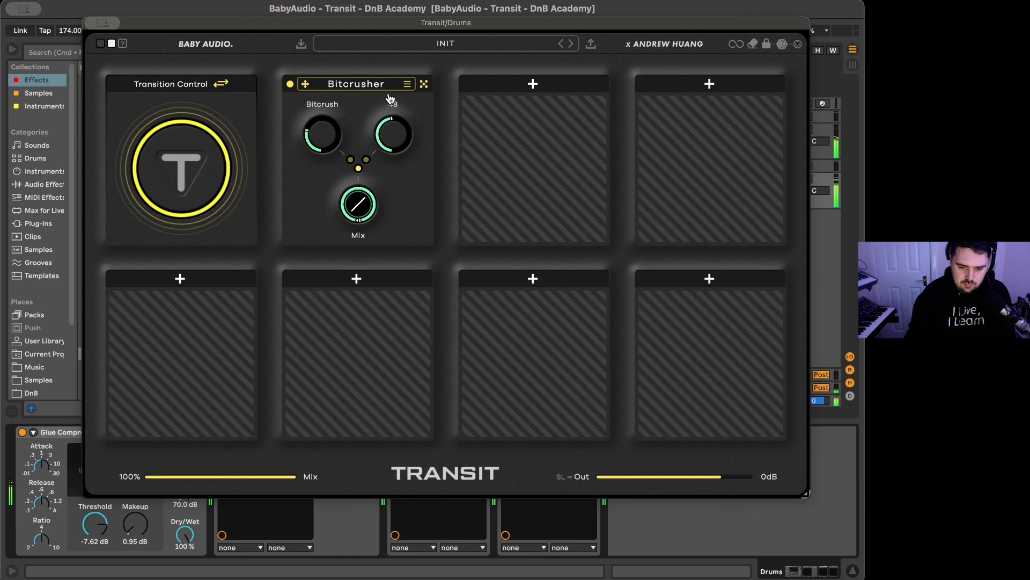
{"action": "left_click_drag", "start_coordinate": [390, 99], "coordinate": [386, 110]}
Add a high-pass Filter 12 in the second slot, with Resonance and Cutoff unlinked from the transition, Resonance at minimum and a low Cutoff
{"action": "left_click", "coordinate": [528, 82]}
{"action": "left_click", "coordinate": [484, 223]}
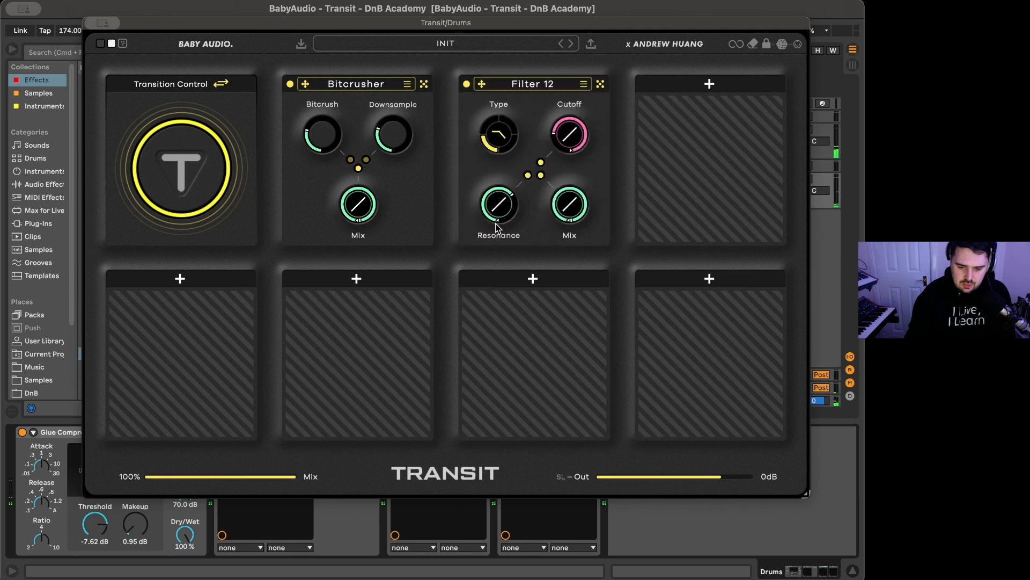
{"action": "left_click_drag", "start_coordinate": [501, 151], "coordinate": [499, 137]}
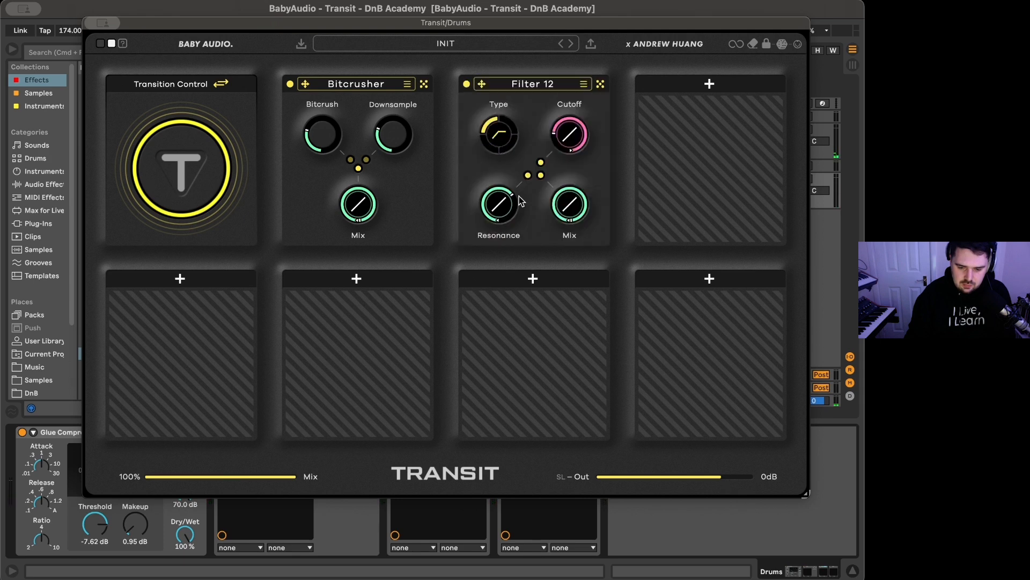
{"action": "left_click", "coordinate": [528, 176]}
{"action": "left_click_drag", "start_coordinate": [501, 219], "coordinate": [497, 352]}
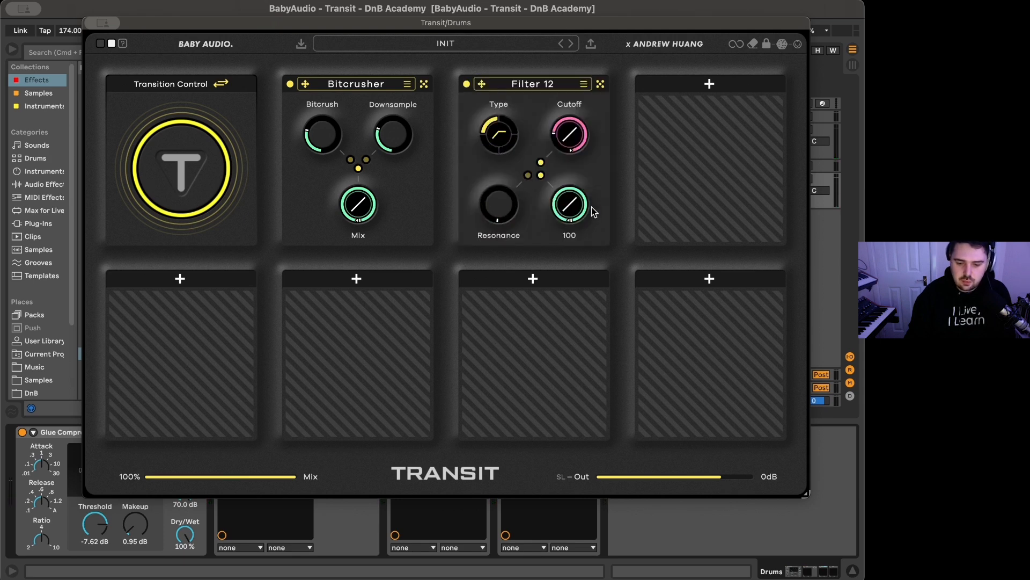
{"action": "left_click", "coordinate": [541, 163]}
{"action": "left_click_drag", "start_coordinate": [562, 128], "coordinate": [553, 144]}
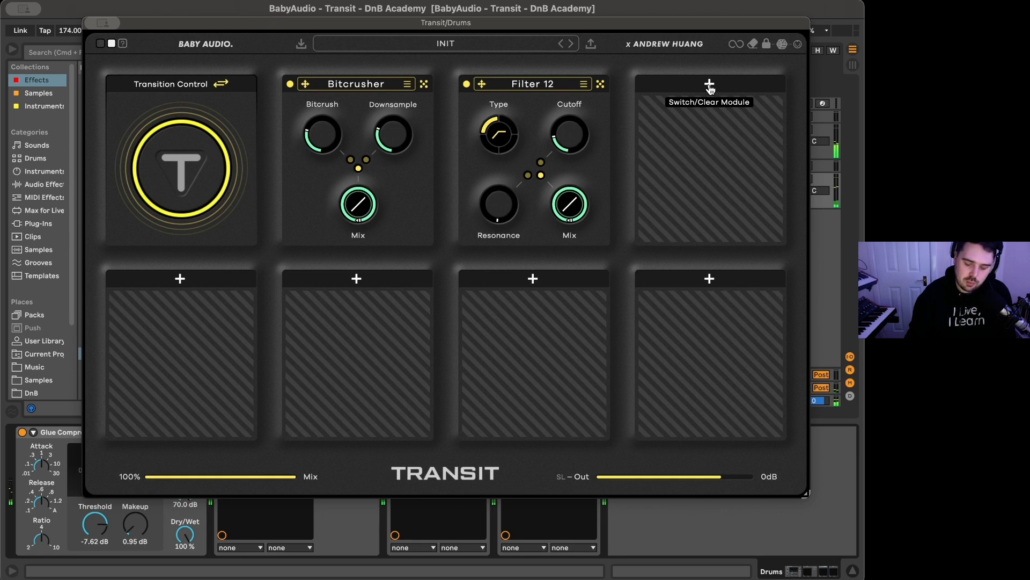
Add a Filter 24 module in the third slot and set its Type to high-pass
{"action": "left_click", "coordinate": [709, 84]}
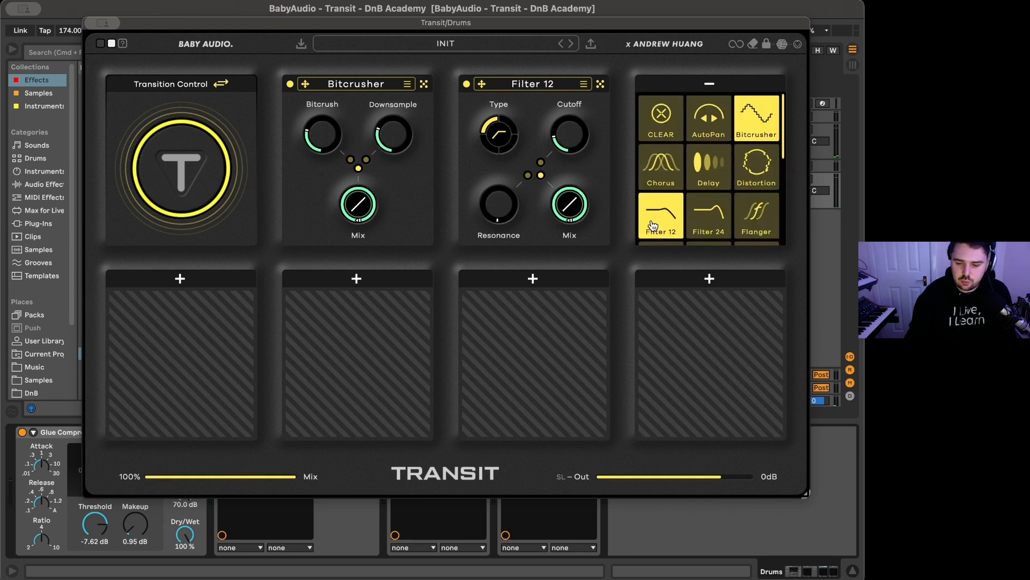
{"action": "left_click", "coordinate": [708, 220]}
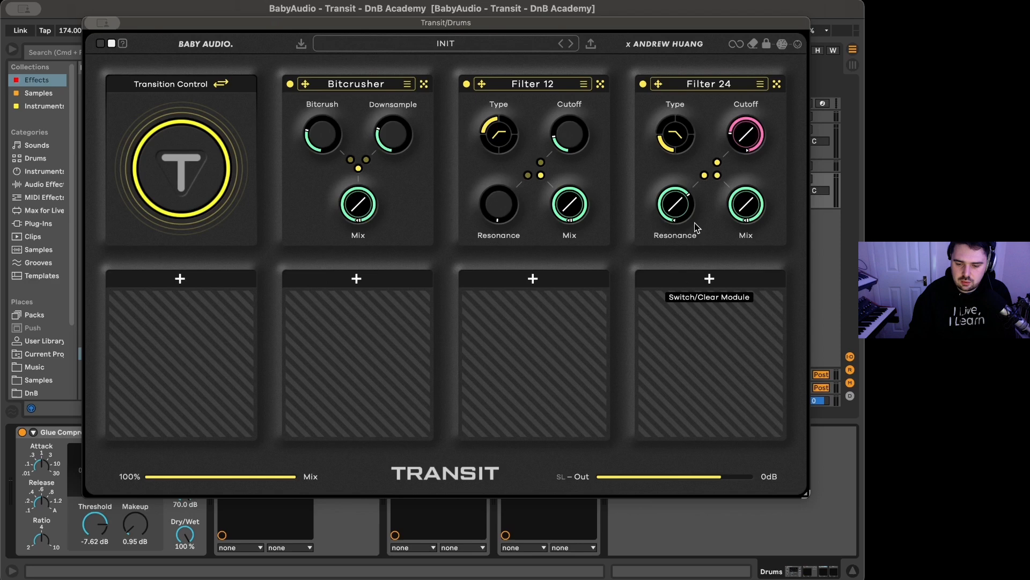
{"action": "left_click", "coordinate": [667, 127]}
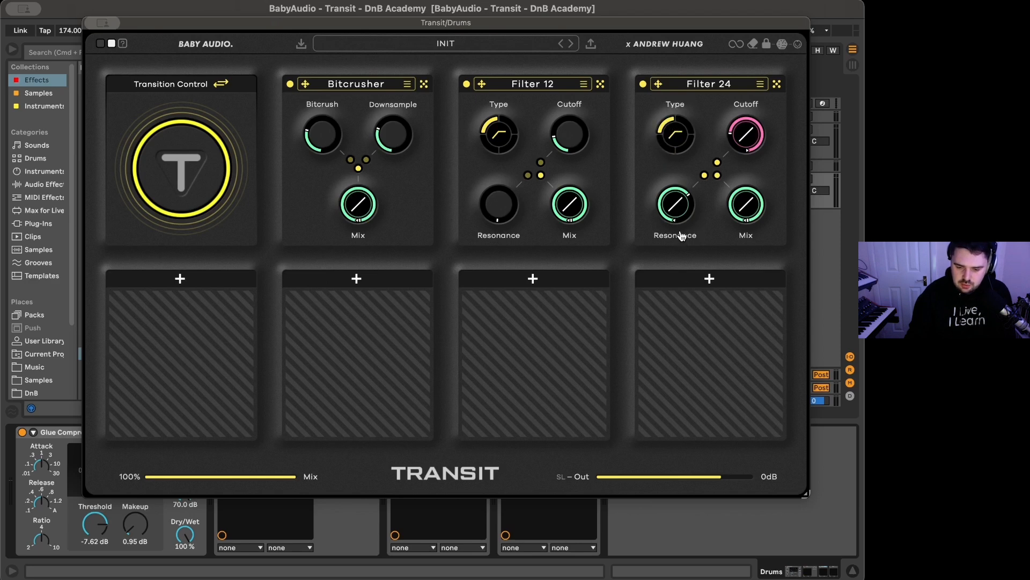
{"action": "left_click", "coordinate": [699, 84]}
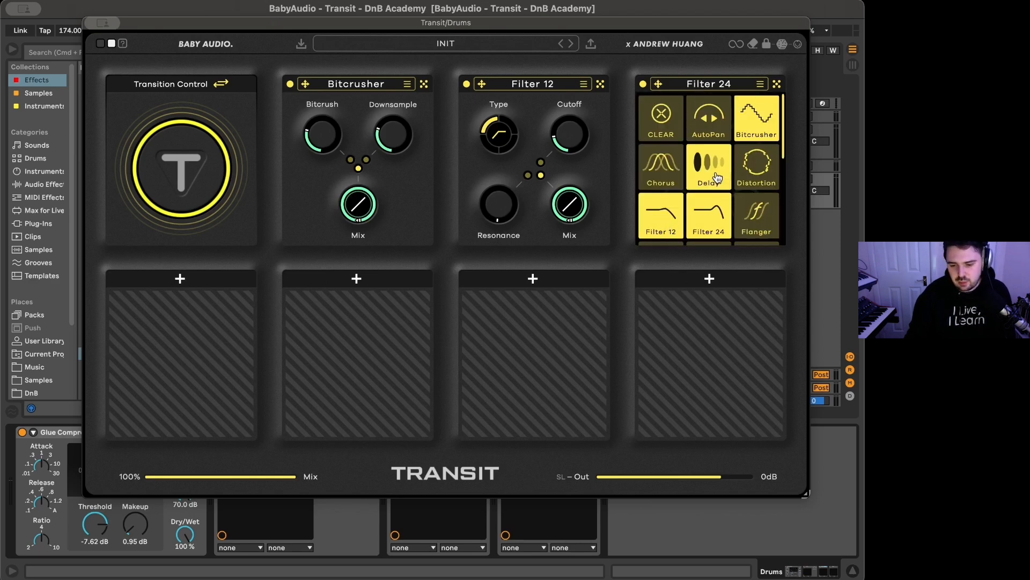
{"action": "scroll", "coordinate": [717, 216], "scroll_direction": "down", "scroll_amount": 5}
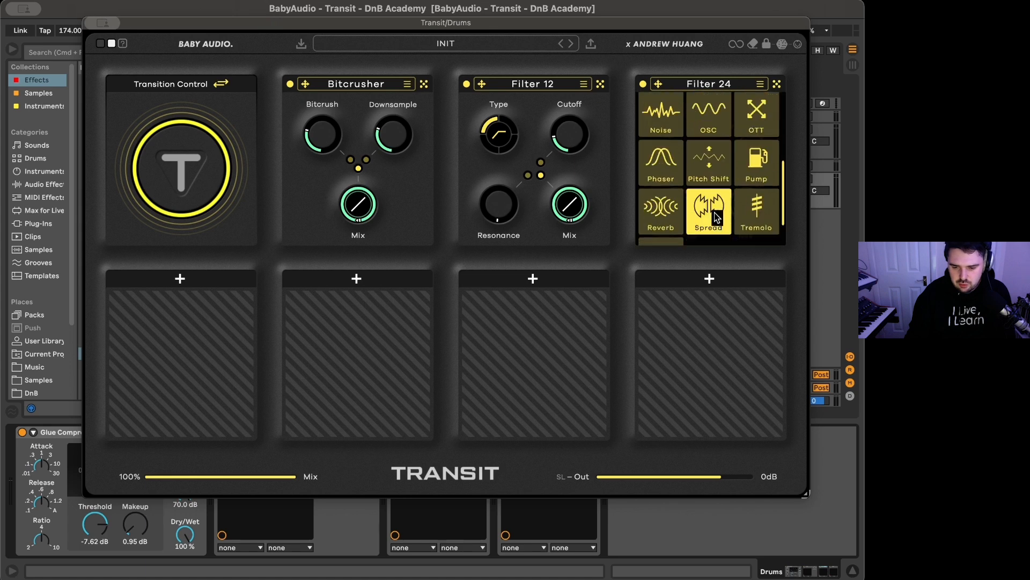
{"action": "scroll", "coordinate": [719, 217], "scroll_direction": "down", "scroll_amount": 2}
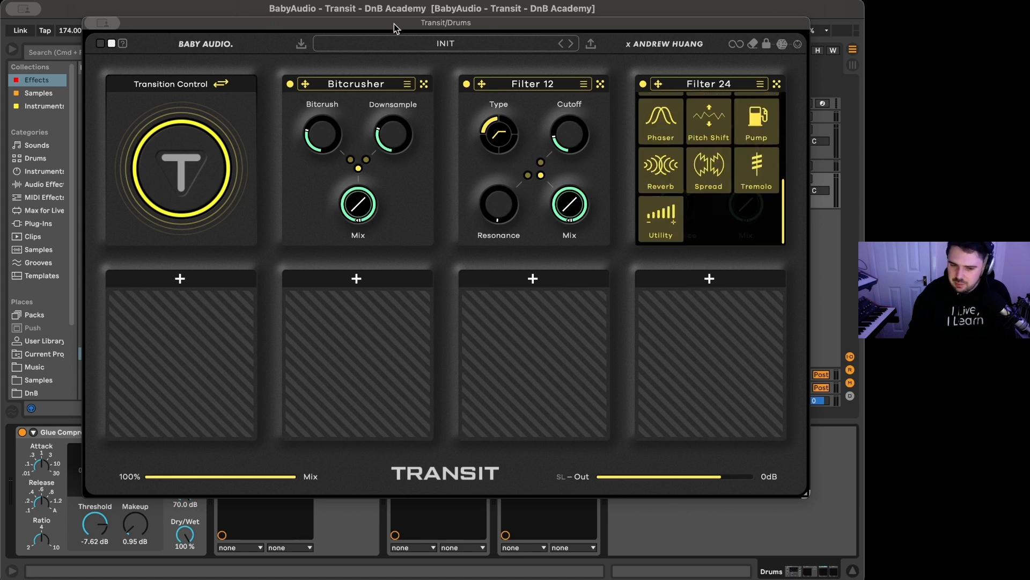
{"action": "left_click", "coordinate": [265, 57]}
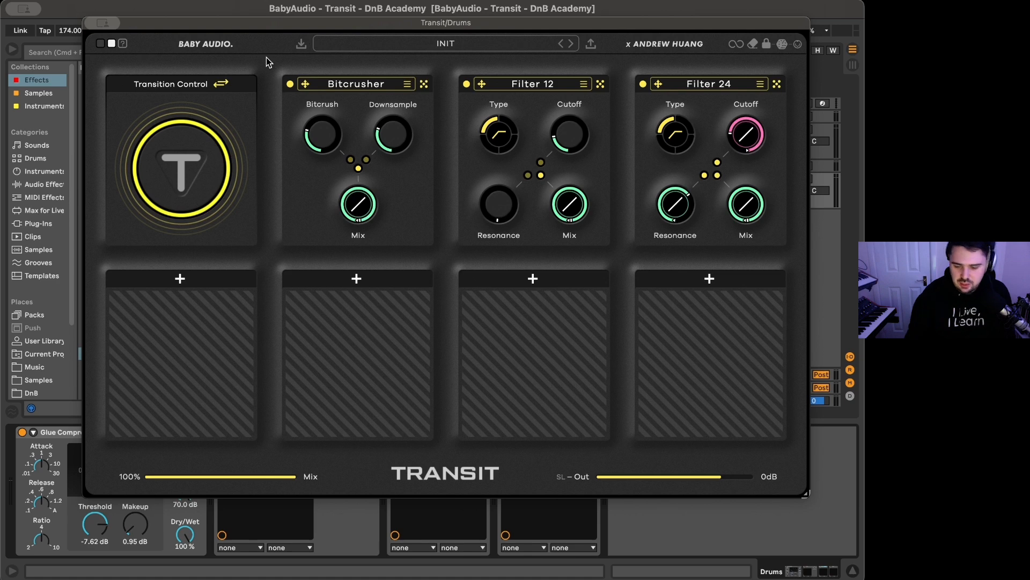
Unlink Filter 24's Resonance from the transition, set it to minimum and change the filter Type to low-pass
{"action": "left_click", "coordinate": [704, 176]}
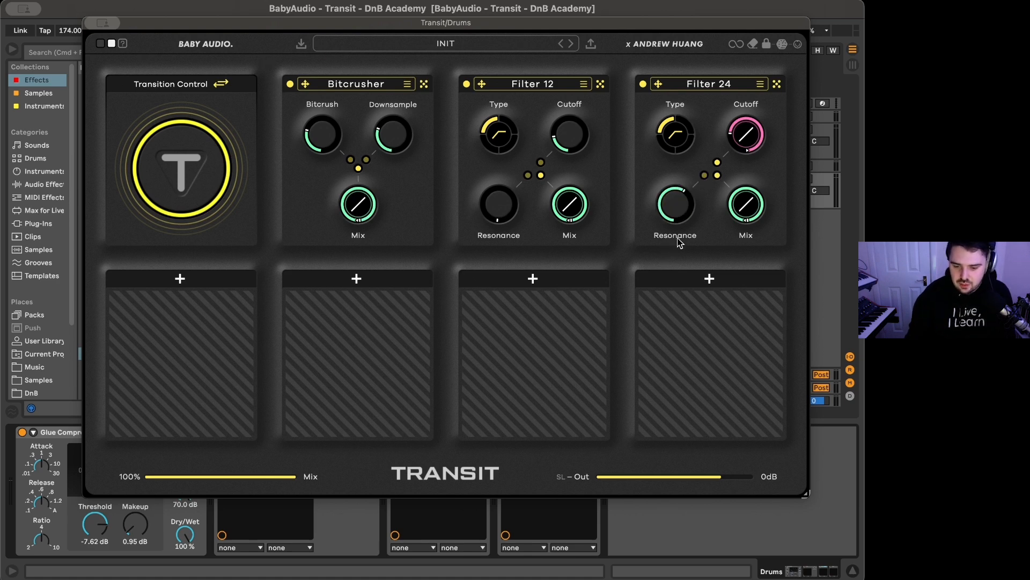
{"action": "left_click_drag", "start_coordinate": [677, 215], "coordinate": [669, 295]}
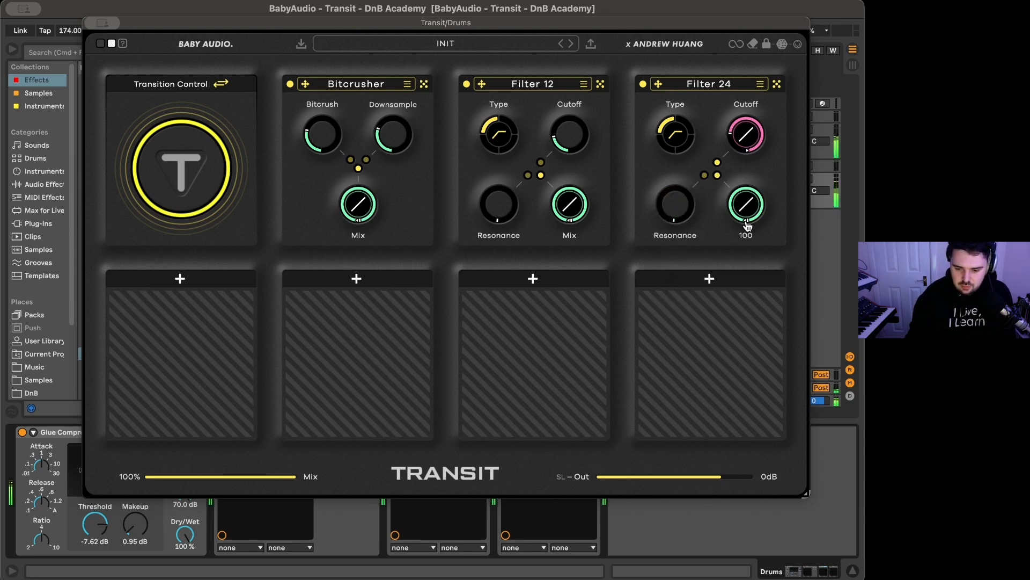
{"action": "left_click_drag", "start_coordinate": [675, 135], "coordinate": [663, 144]}
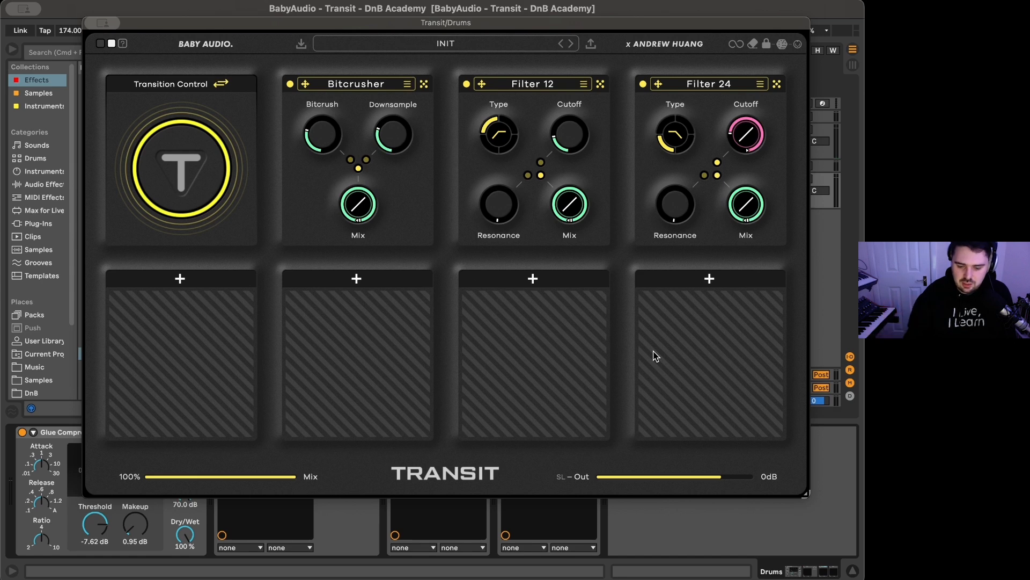
Fill the four lower slots with Delay, Distortion, Chorus and AutoPan modules and look through AutoPan's presets
{"action": "left_click", "coordinate": [718, 277]}
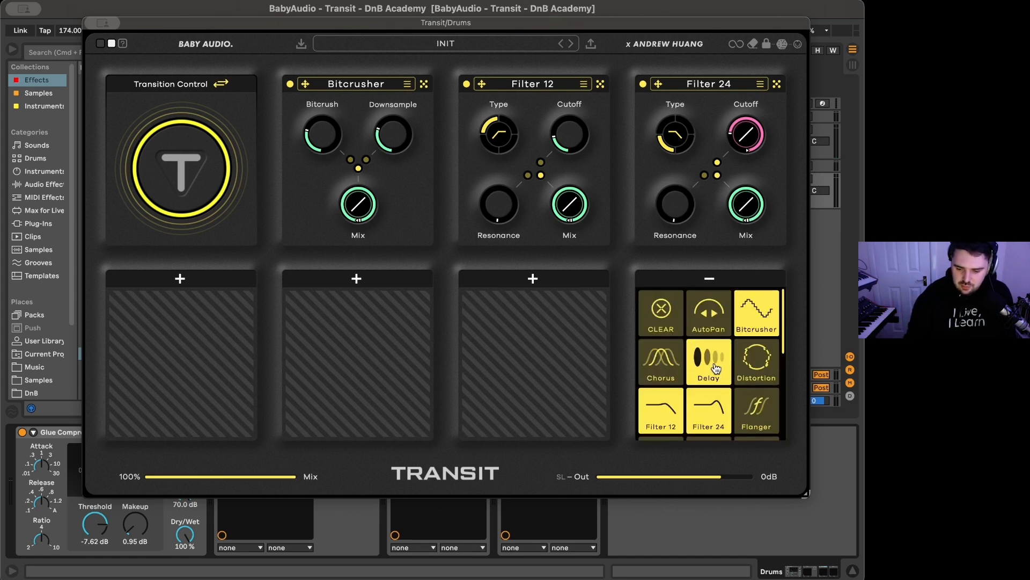
{"action": "left_click", "coordinate": [710, 363]}
{"action": "left_click", "coordinate": [534, 278]}
{"action": "left_click", "coordinate": [579, 358]}
{"action": "left_click", "coordinate": [356, 278]}
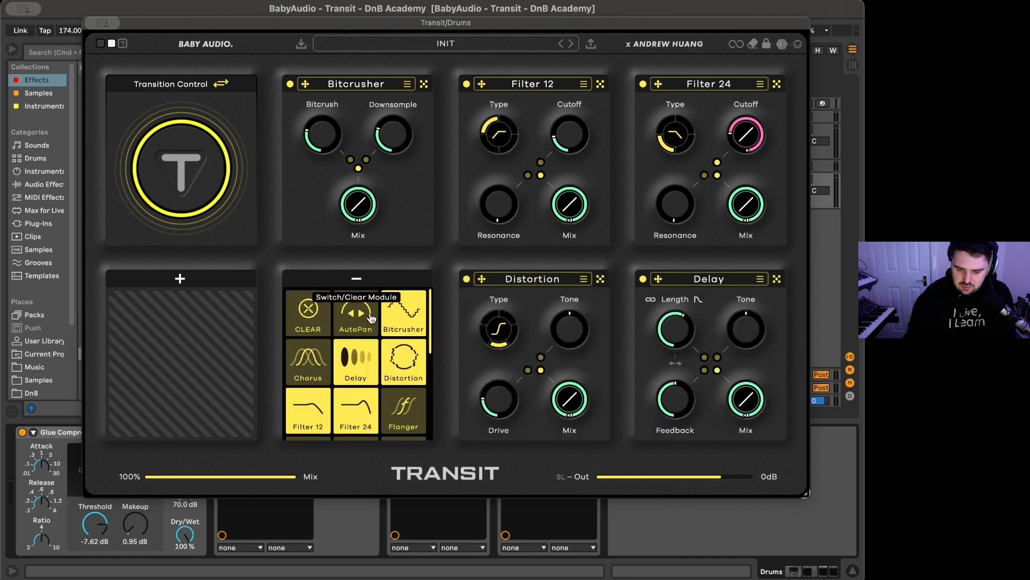
{"action": "left_click", "coordinate": [304, 360]}
{"action": "left_click", "coordinate": [180, 278]}
{"action": "left_click", "coordinate": [190, 324]}
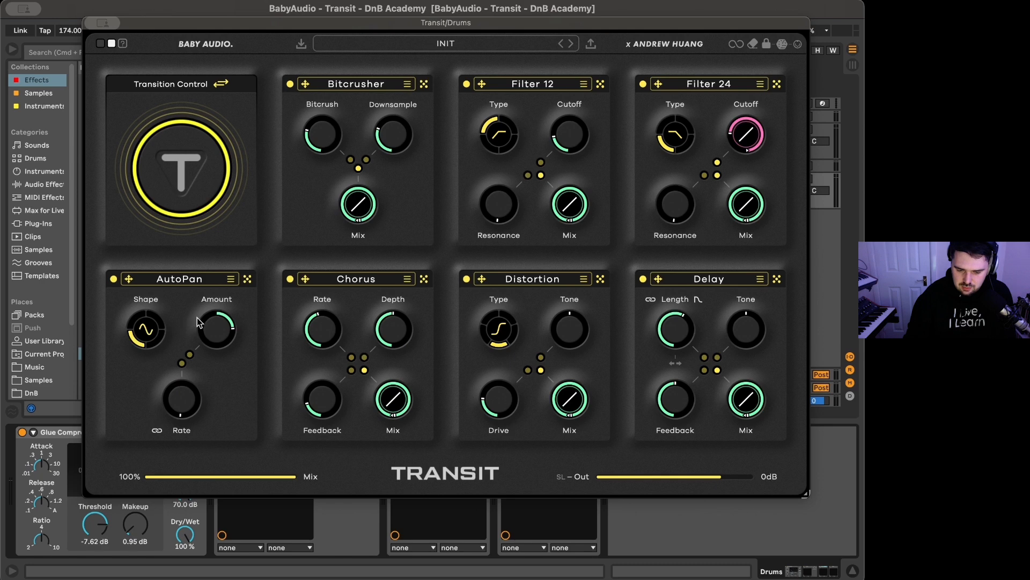
{"action": "left_click", "coordinate": [231, 279]}
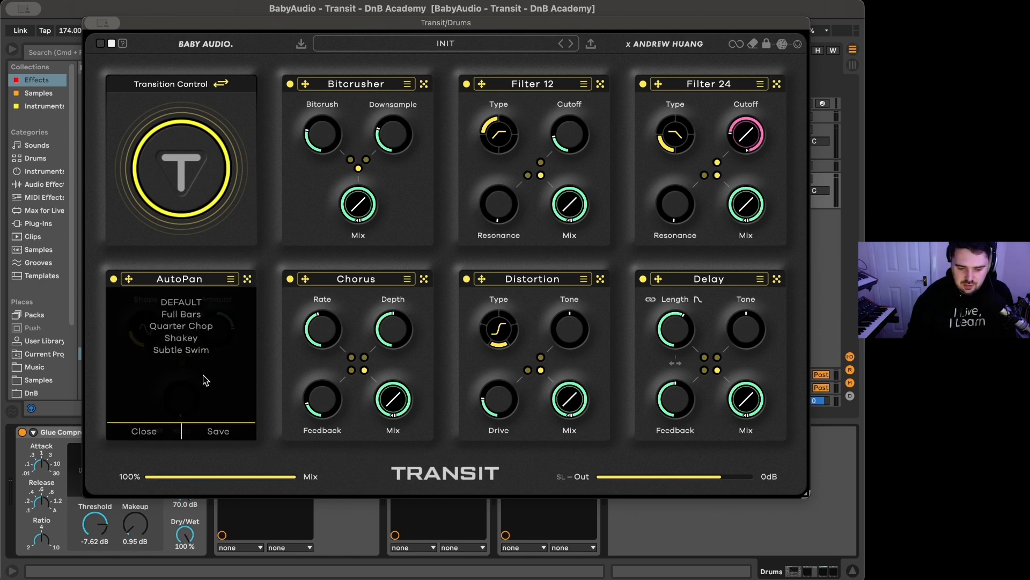
{"action": "left_click", "coordinate": [140, 430]}
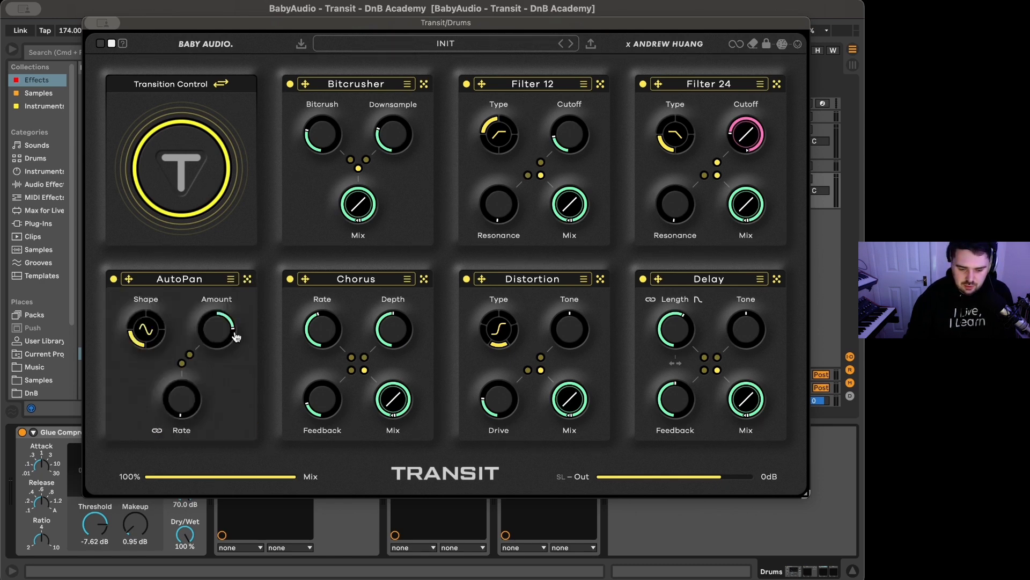
Clear the AutoPan, Chorus, Distortion and Delay modules from the four lower slots
{"action": "left_click", "coordinate": [146, 281]}
{"action": "left_click", "coordinate": [131, 310]}
{"action": "left_click", "coordinate": [362, 282]}
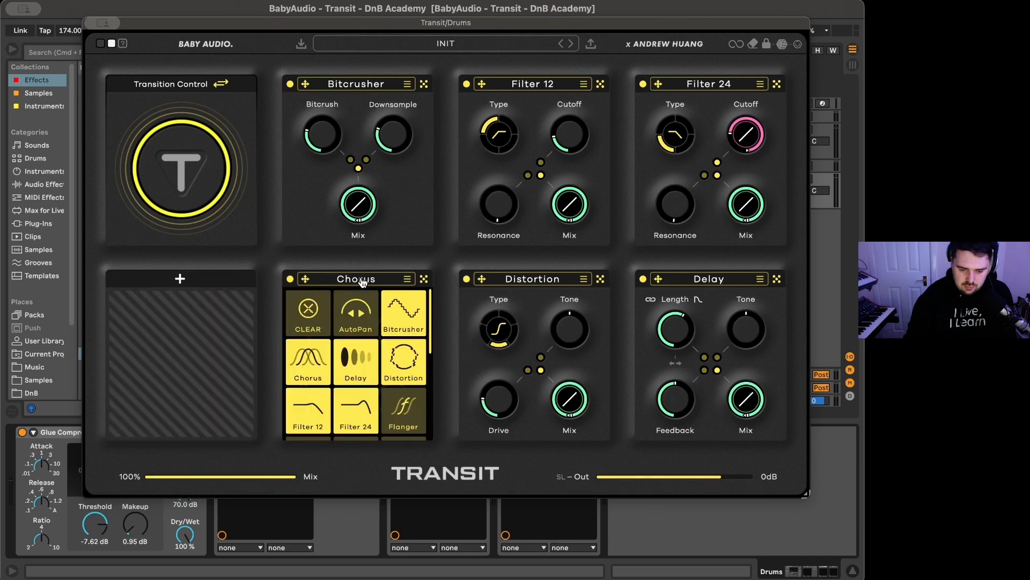
{"action": "left_click", "coordinate": [308, 311]}
{"action": "left_click", "coordinate": [528, 279]}
{"action": "left_click", "coordinate": [485, 311]}
{"action": "left_click", "coordinate": [701, 283]}
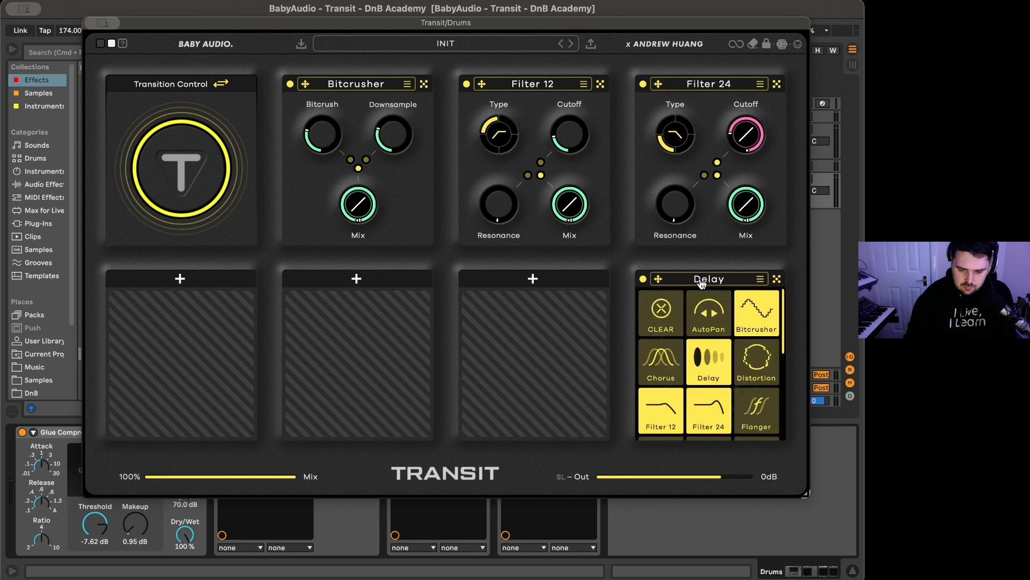
{"action": "left_click", "coordinate": [661, 314]}
Narrow Filter 24's Cutoff transition range by raising its lower end close to the maximum during playback
{"action": "mouse_move", "coordinate": [742, 153]}
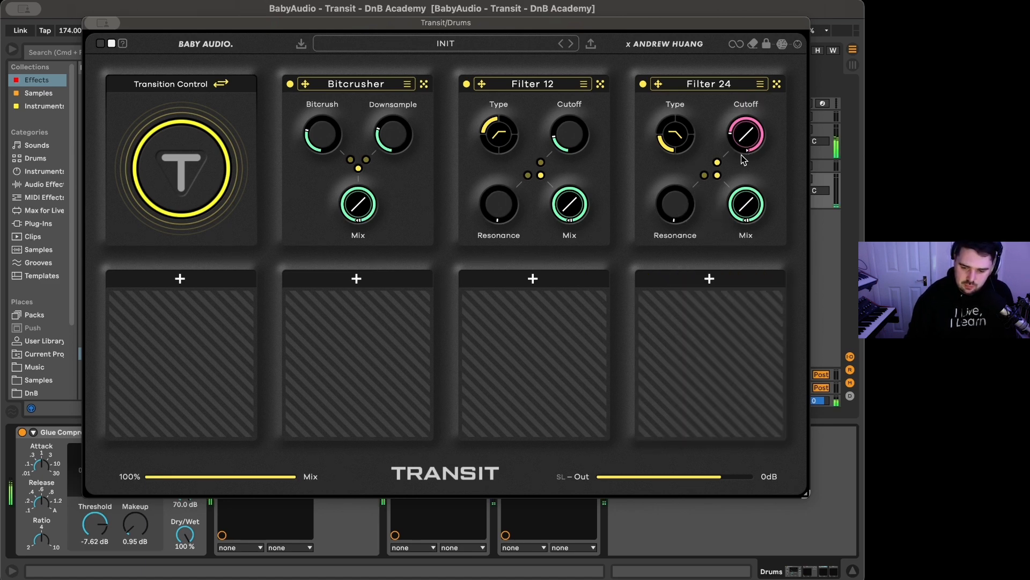
{"action": "mouse_move", "coordinate": [731, 132]}
{"action": "left_mouse_down"}
{"action": "mouse_move", "coordinate": [752, 93]}
{"action": "mouse_move", "coordinate": [790, 165]}
{"action": "mouse_move", "coordinate": [787, 60]}
{"action": "left_mouse_up"}
{"action": "mouse_move", "coordinate": [750, 222]}
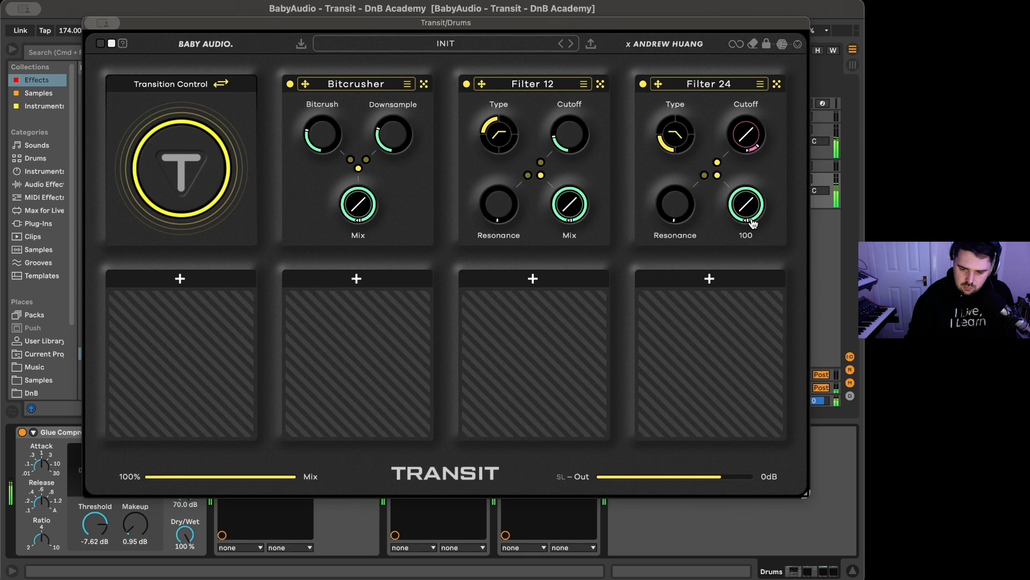
Add a Utility module in the first lower slot and raise its Gain slightly
{"action": "left_click", "coordinate": [181, 278]}
{"action": "scroll", "coordinate": [231, 375], "scroll_direction": "down", "scroll_amount": 3}
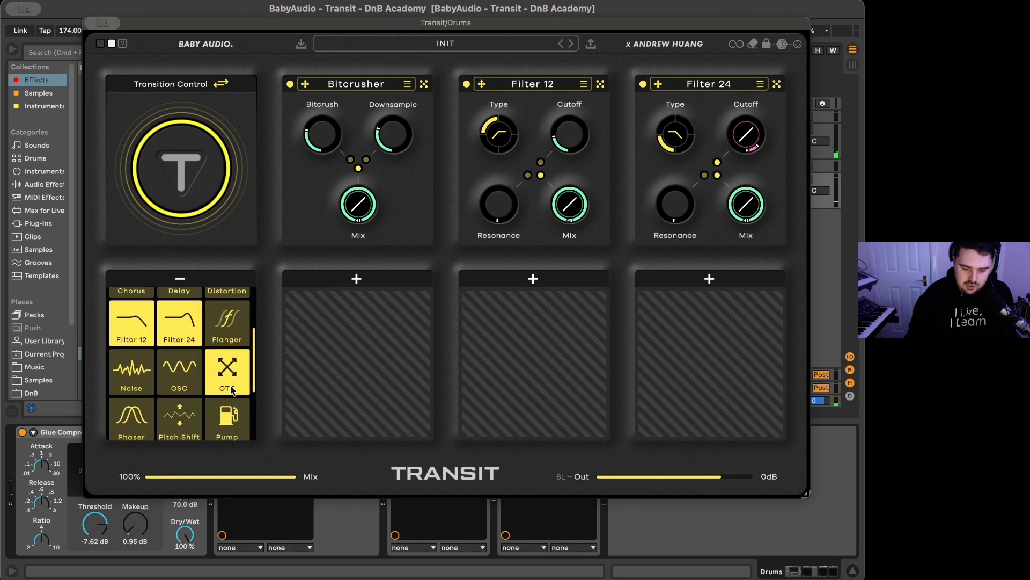
{"action": "scroll", "coordinate": [141, 397], "scroll_direction": "down", "scroll_amount": 2}
{"action": "left_click", "coordinate": [134, 421]}
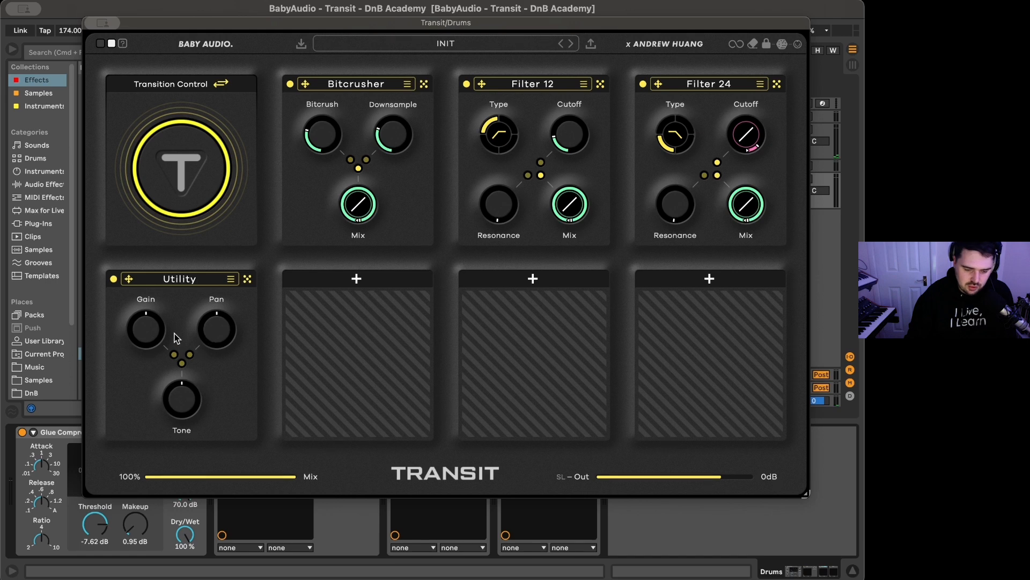
{"action": "left_click_drag", "start_coordinate": [156, 325], "coordinate": [159, 307]}
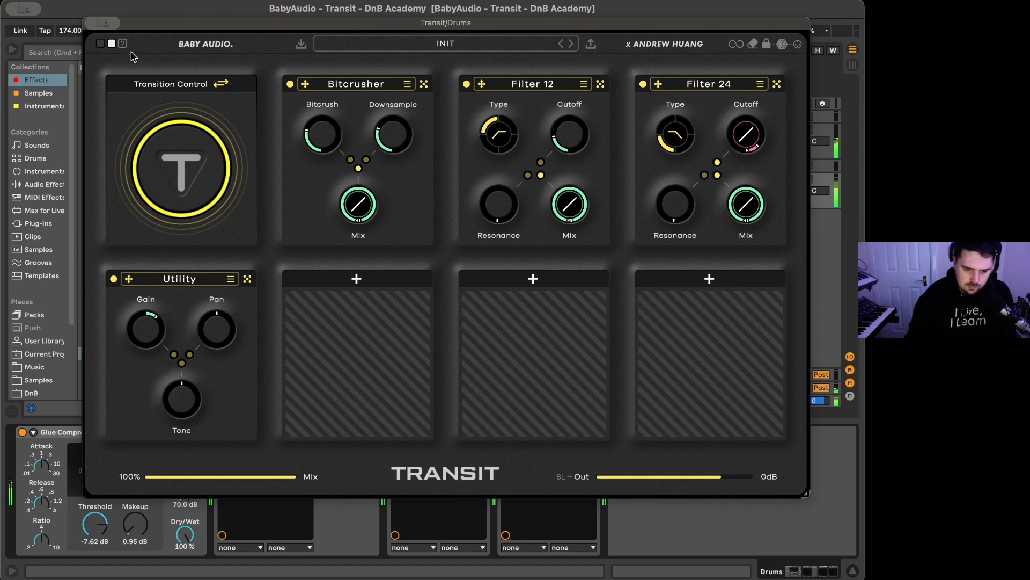
Add the second Transit's transition control to its exposed device parameters and show its automation on the Drums track
{"action": "left_click", "coordinate": [91, 23]}
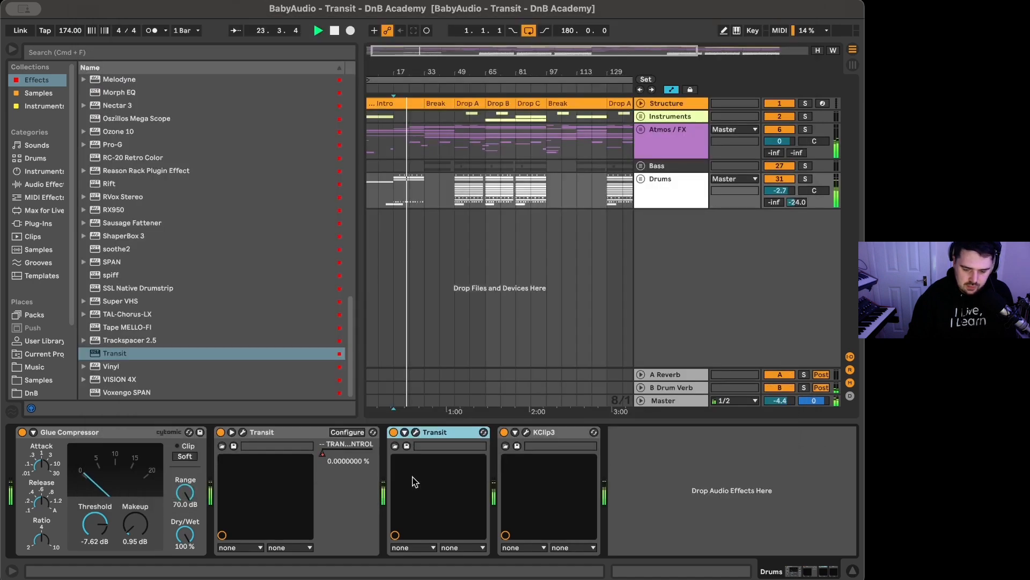
{"action": "left_click", "coordinate": [404, 432]}
{"action": "left_click", "coordinate": [416, 432]}
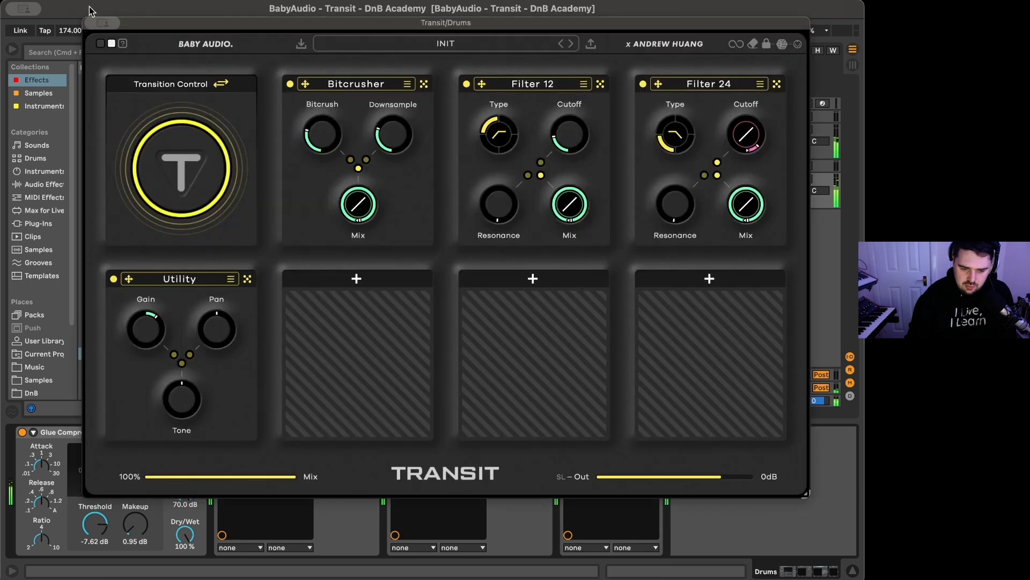
{"action": "left_click", "coordinate": [92, 23]}
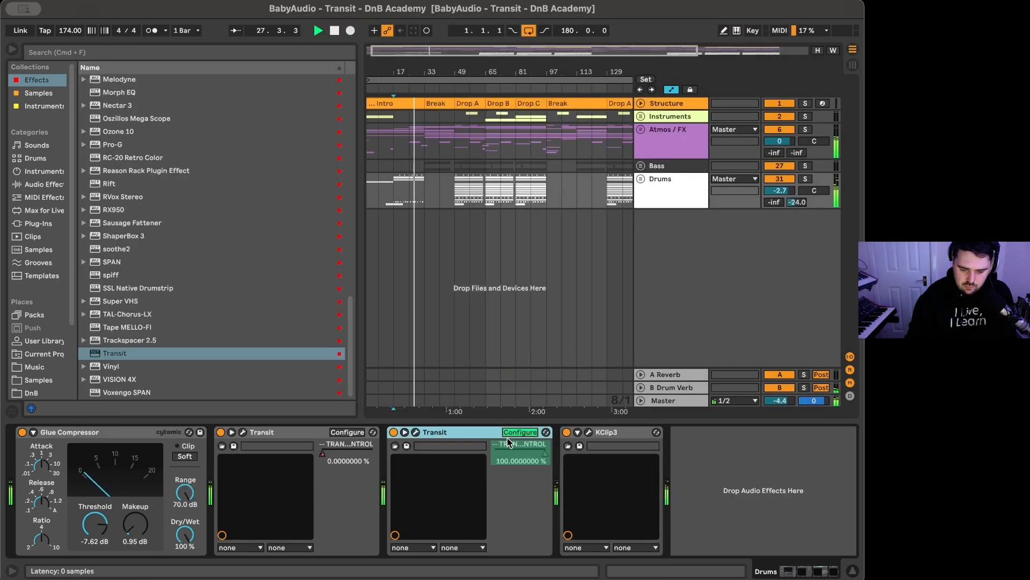
{"action": "left_click", "coordinate": [523, 433]}
{"action": "right_click", "coordinate": [545, 455]}
{"action": "left_click", "coordinate": [553, 463]}
Draw the transition automation down to zero at the start of the Break and delete the point that raises it again
{"action": "scroll", "coordinate": [417, 221], "scroll_direction": "down", "scroll_amount": 2}
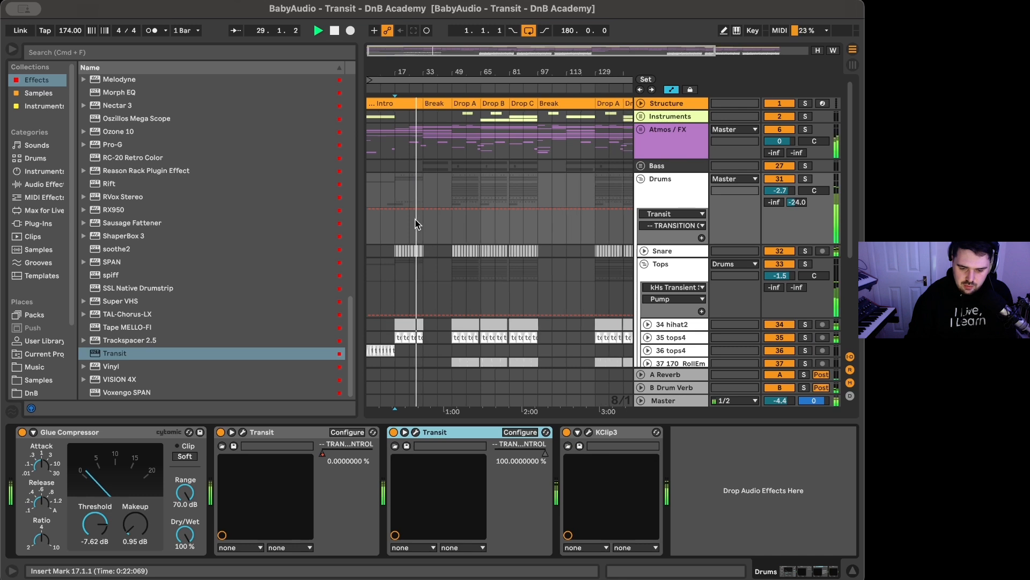
{"action": "key", "text": "space"}
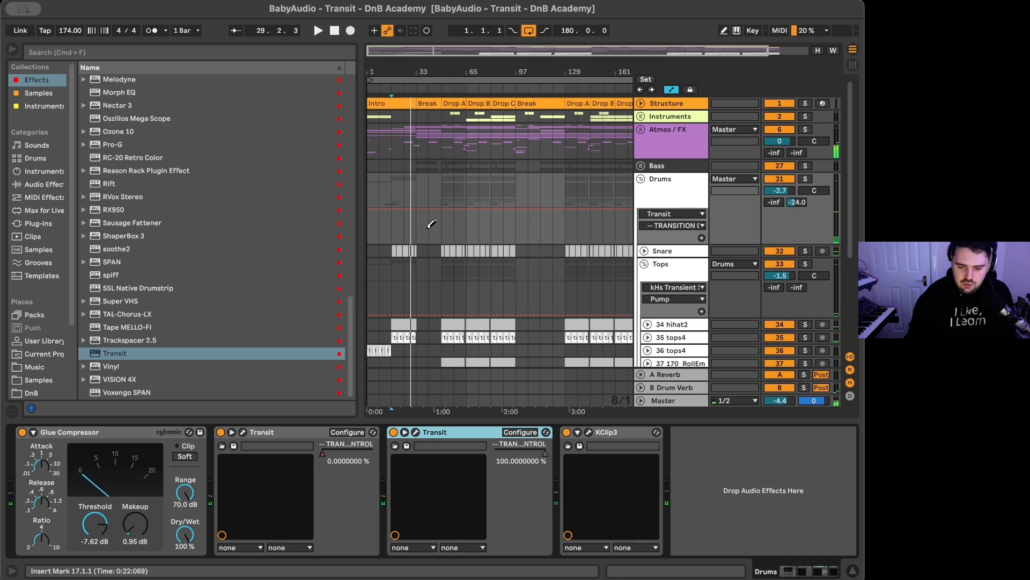
{"action": "key", "text": "b"}
{"action": "left_click_drag", "start_coordinate": [417, 240], "coordinate": [429, 237]}
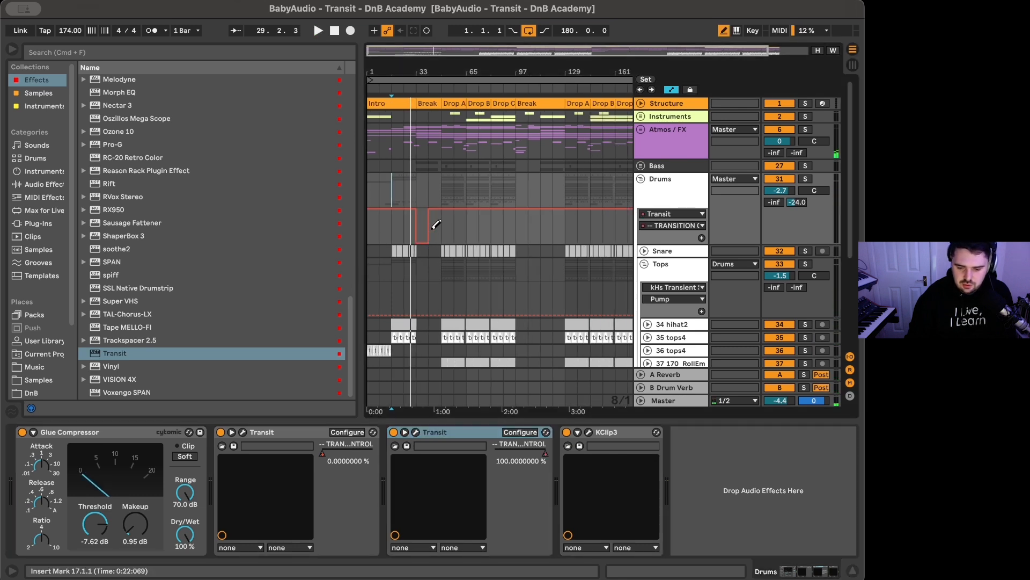
{"action": "key", "text": "b"}
{"action": "left_click", "coordinate": [429, 209]}
Play the drums from bar 25 in the Intro and from bar 49 at Drop A to compare the sound
{"action": "left_click", "coordinate": [402, 195]}
{"action": "key", "text": "space"}
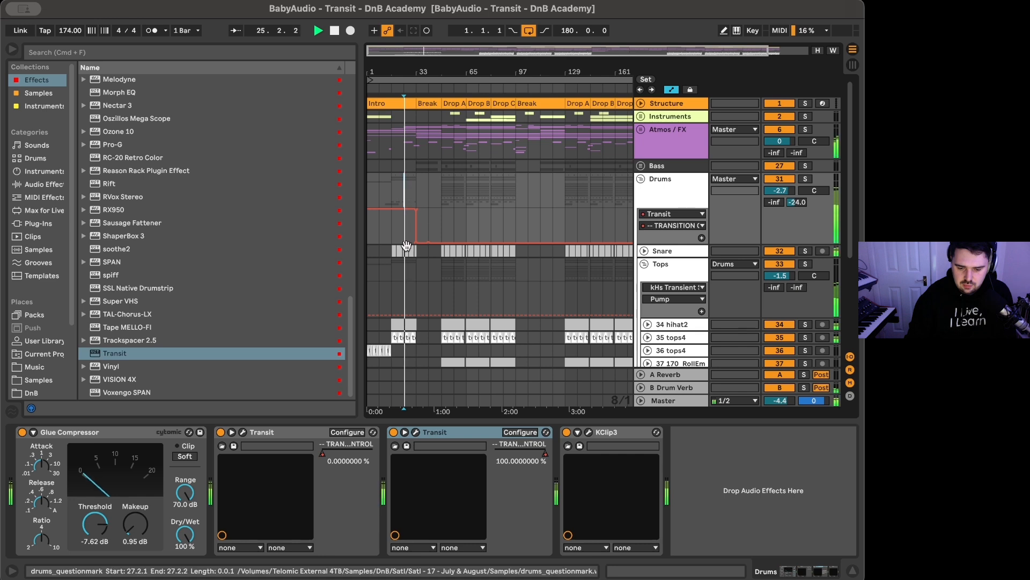
{"action": "scroll", "coordinate": [406, 251], "scroll_direction": "up", "scroll_amount": 4}
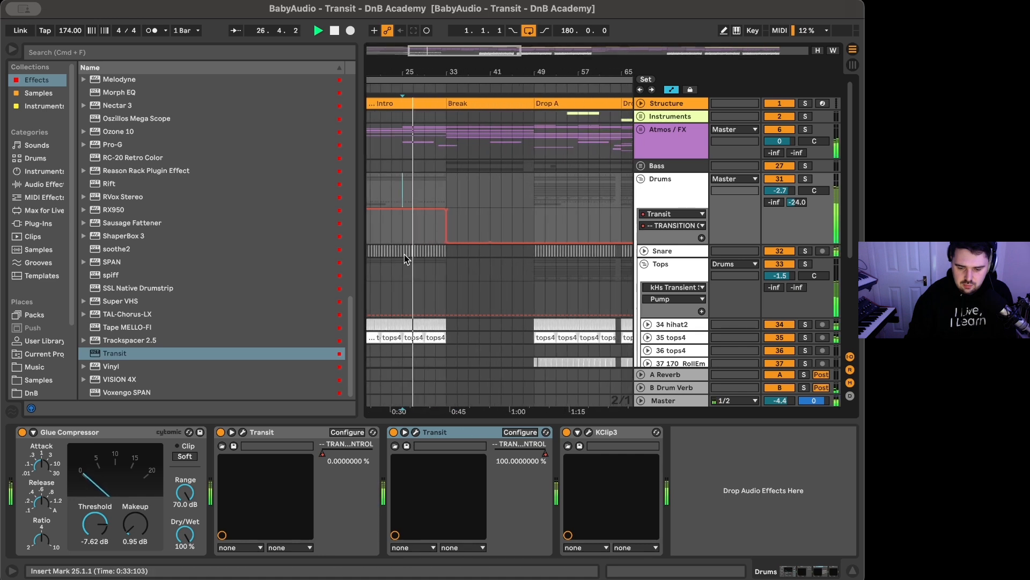
{"action": "scroll", "coordinate": [448, 191], "scroll_direction": "down", "scroll_amount": 3}
{"action": "left_click", "coordinate": [489, 222]}
{"action": "key", "text": "space"}
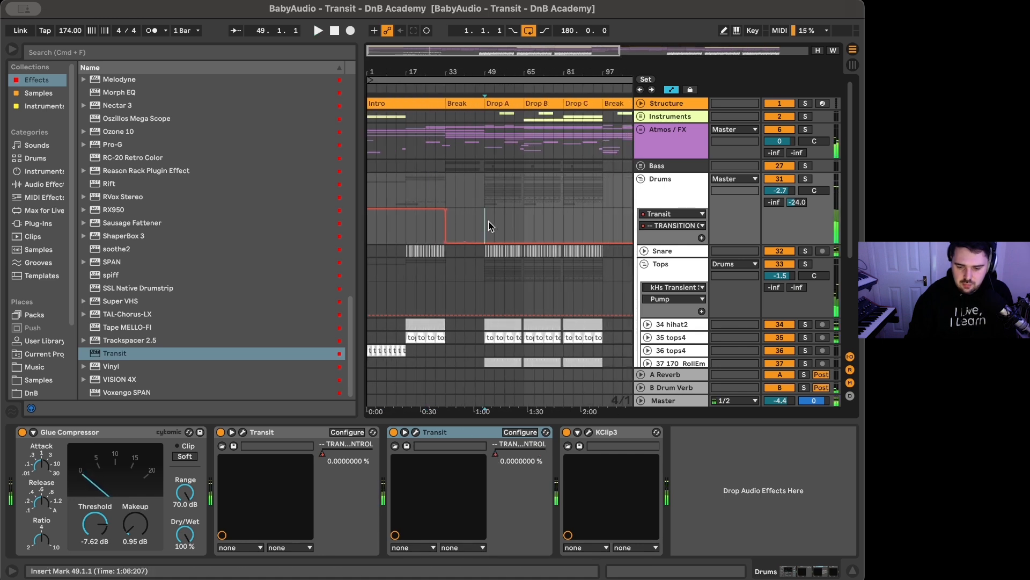
{"action": "key", "text": "space"}
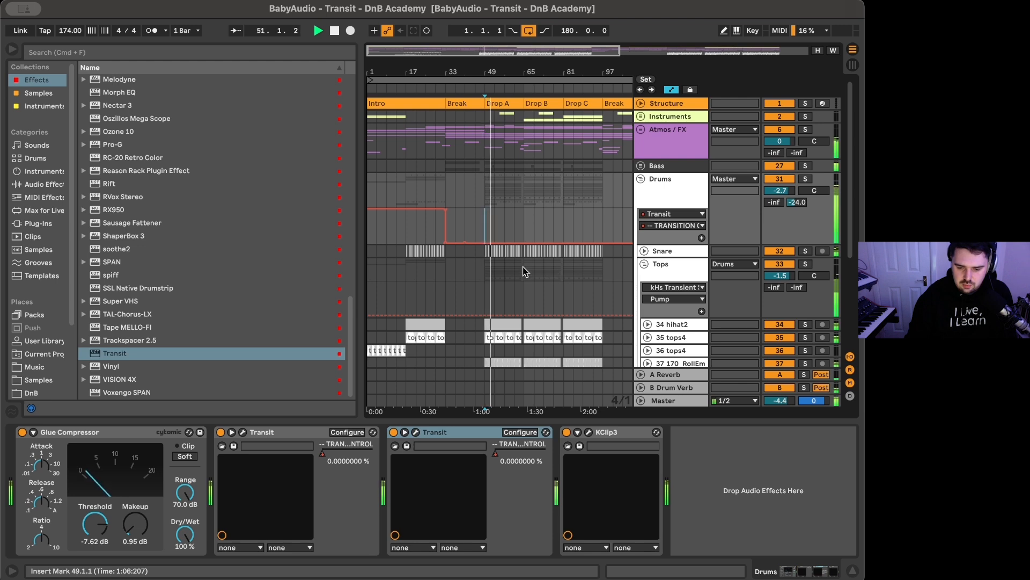
Draw a raised block of transition automation over bars 63 and 64 at the end of Drop A and play from bar 63
{"action": "scroll", "coordinate": [526, 272], "scroll_direction": "up", "scroll_amount": 5}
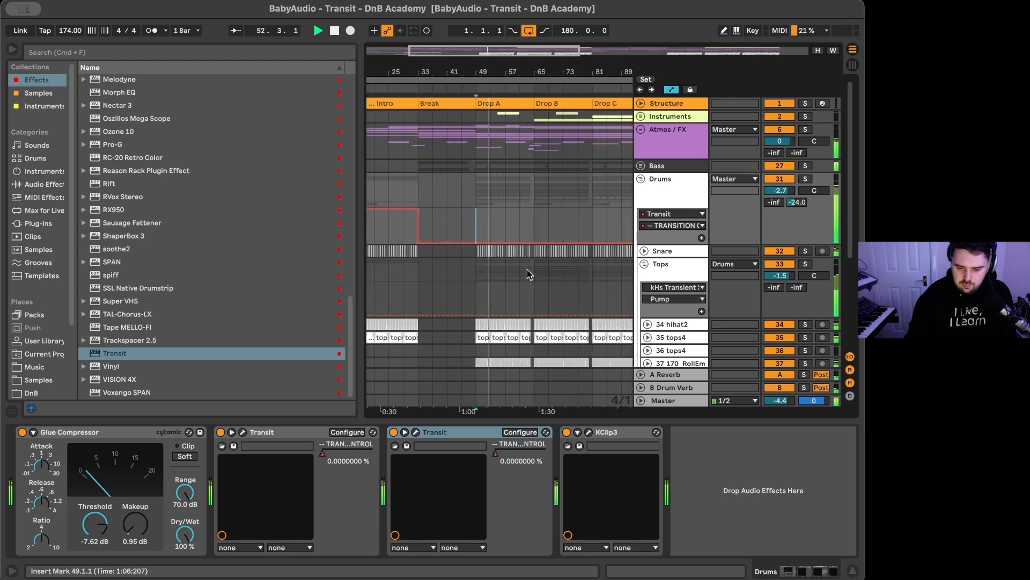
{"action": "scroll", "coordinate": [539, 270], "scroll_direction": "up", "scroll_amount": 4}
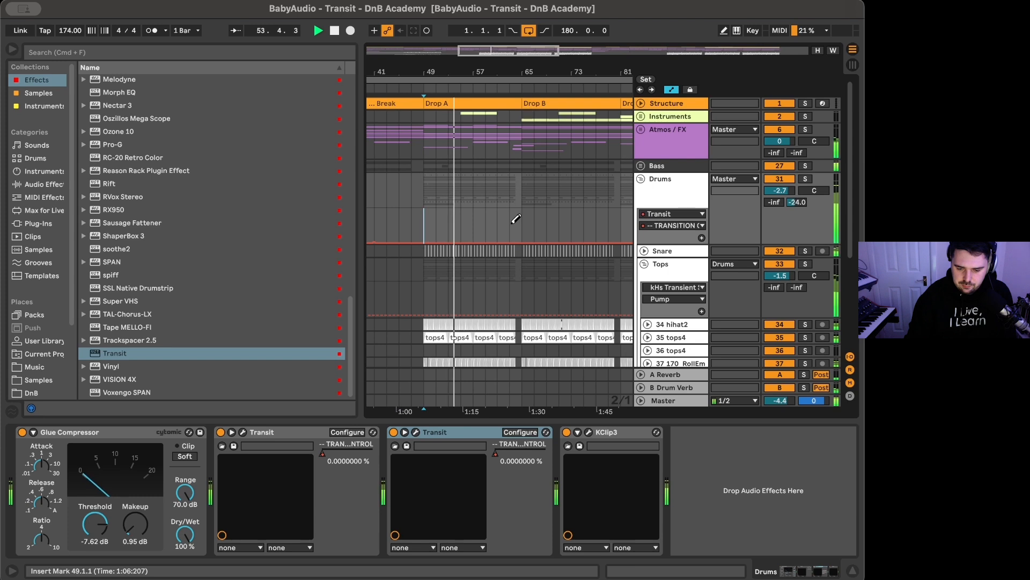
{"action": "key", "text": "b"}
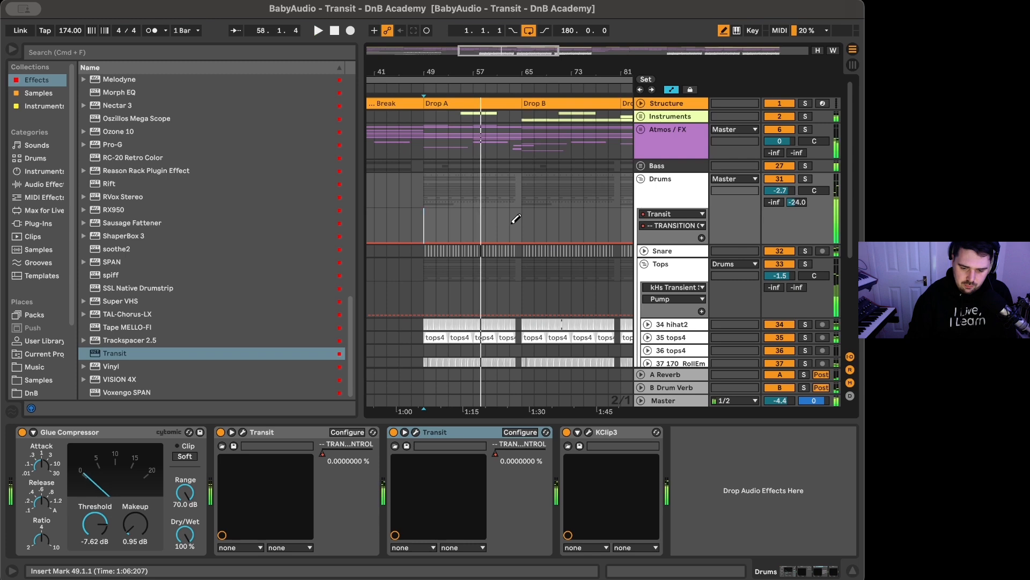
{"action": "left_click", "coordinate": [513, 214]}
{"action": "key", "text": "b"}
{"action": "left_click", "coordinate": [510, 196]}
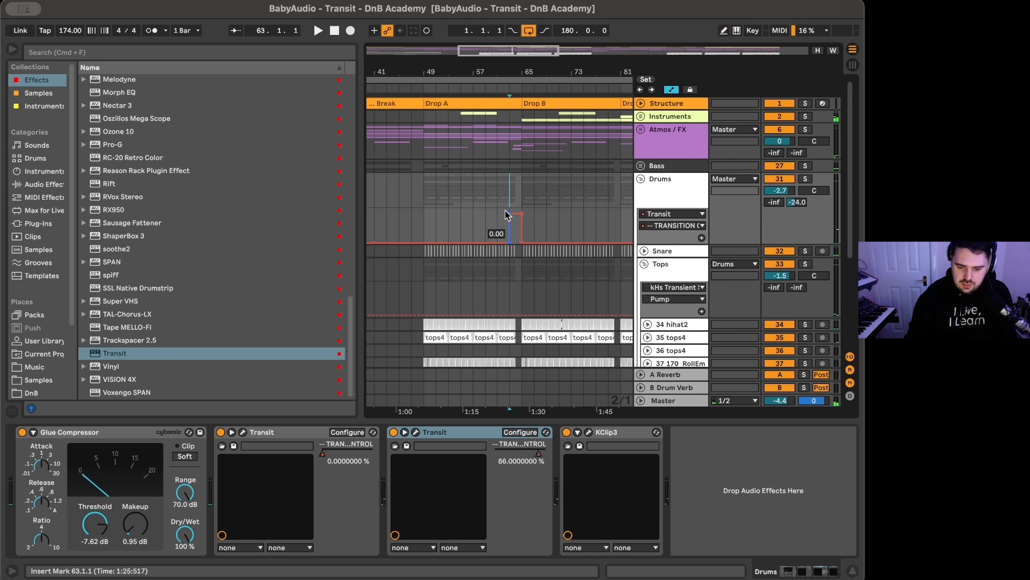
{"action": "key", "text": "b"}
{"action": "left_click", "coordinate": [513, 208]}
{"action": "key", "text": "space"}
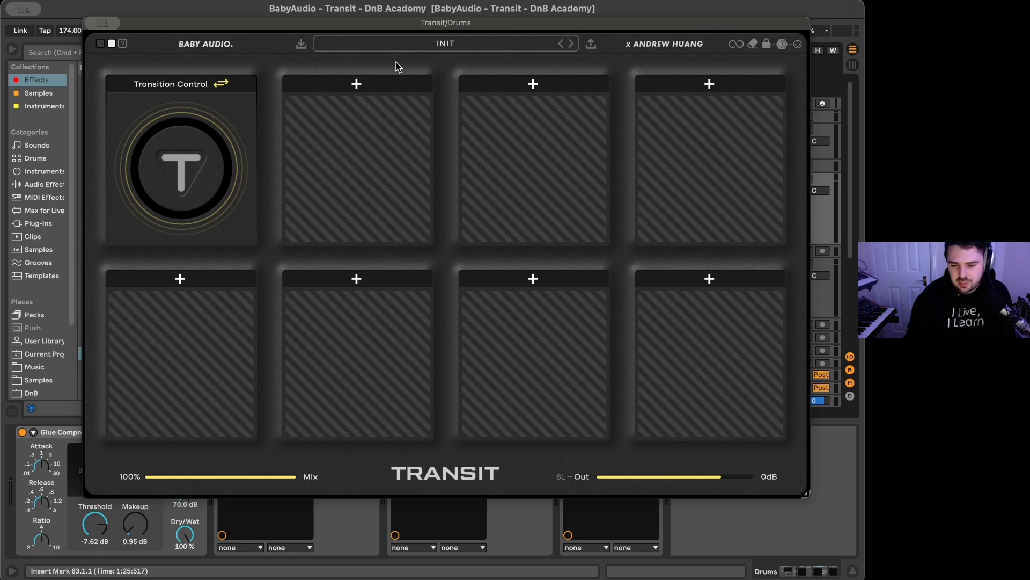
Add a Filter 24 module in the first slot and a Filter 12 in the second slot of the empty Transit
{"action": "left_click", "coordinate": [357, 84]}
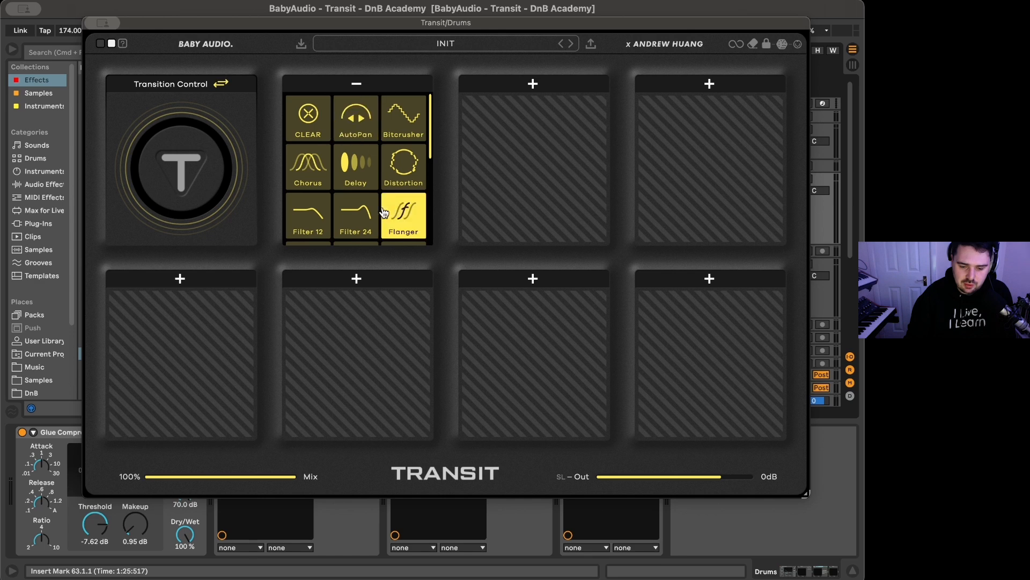
{"action": "left_click", "coordinate": [355, 210]}
{"action": "left_click", "coordinate": [533, 83]}
{"action": "left_click", "coordinate": [483, 228]}
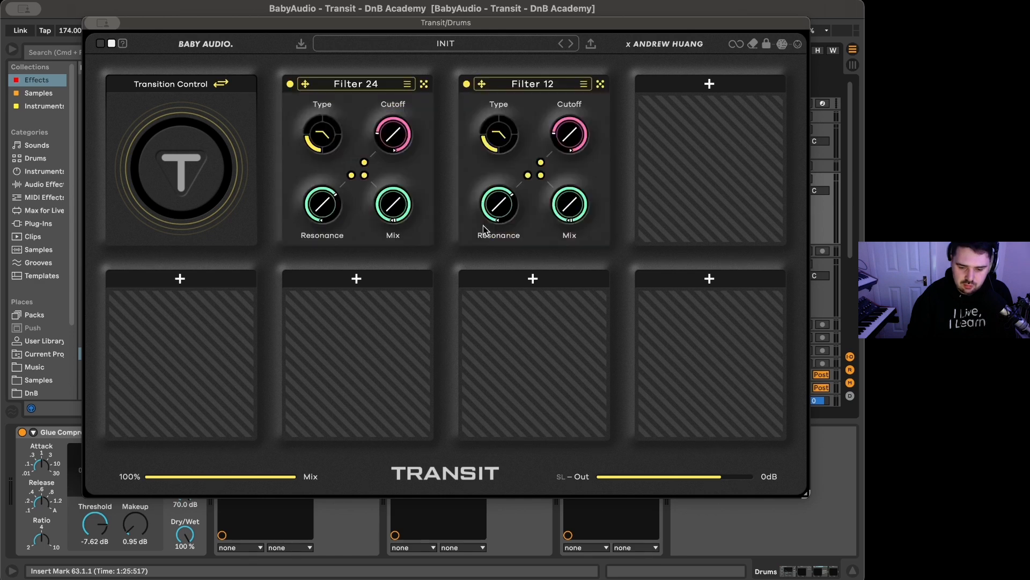
Lock the second and third module slots and Filter 12's Mix and Cutoff controls against randomization
{"action": "left_click", "coordinate": [767, 48]}
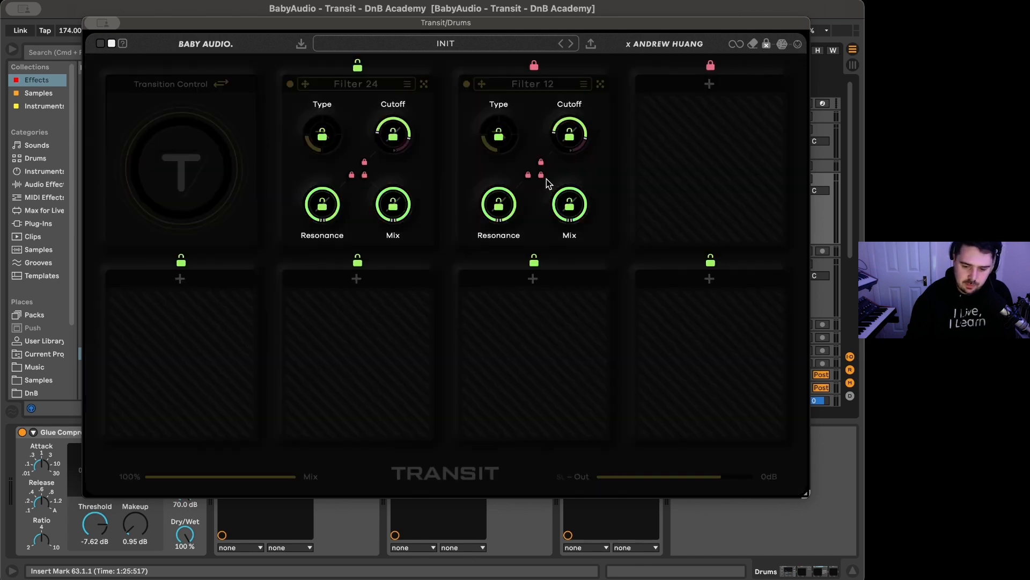
{"action": "left_click", "coordinate": [569, 206]}
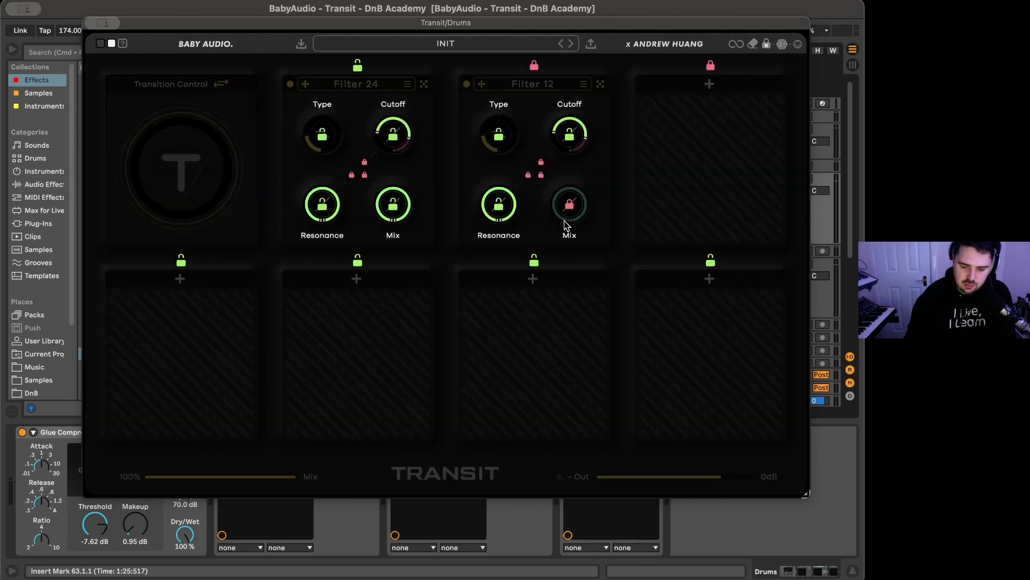
{"action": "left_click", "coordinate": [570, 137]}
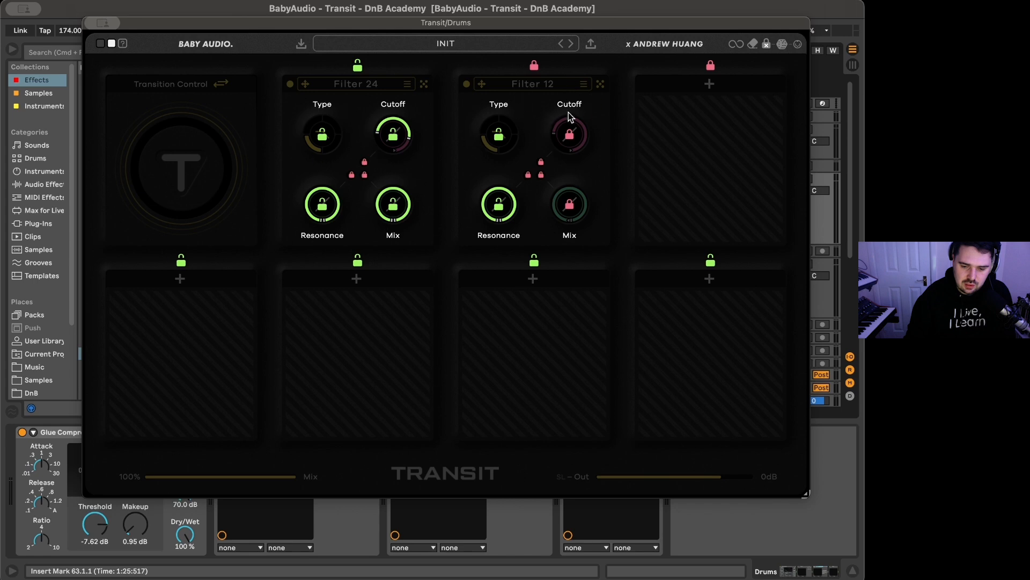
Lock the four empty lower module slots against randomization and leave the lock view
{"action": "left_click", "coordinate": [711, 262]}
{"action": "left_click", "coordinate": [534, 262]}
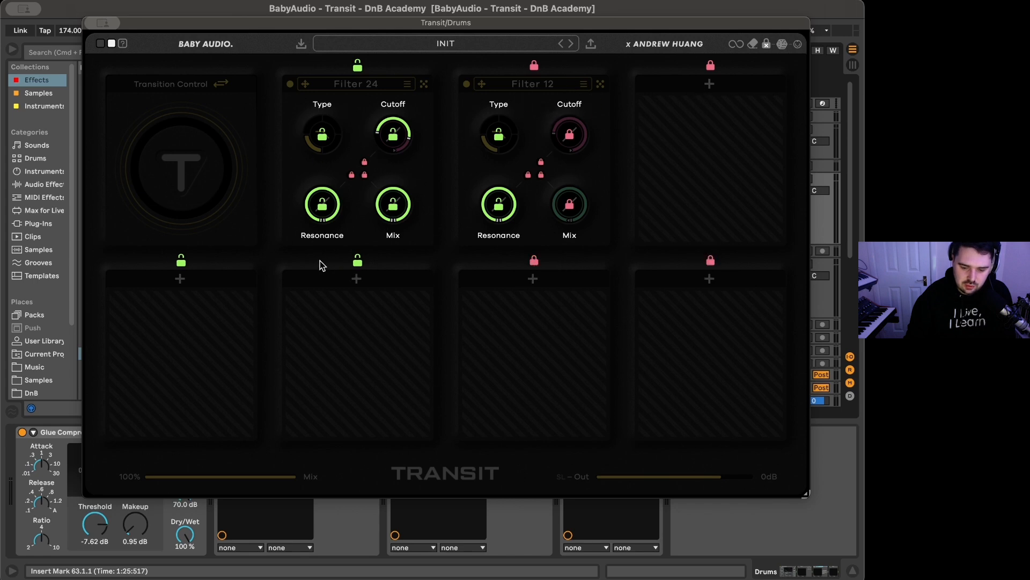
{"action": "left_click", "coordinate": [358, 263]}
{"action": "left_click", "coordinate": [180, 262]}
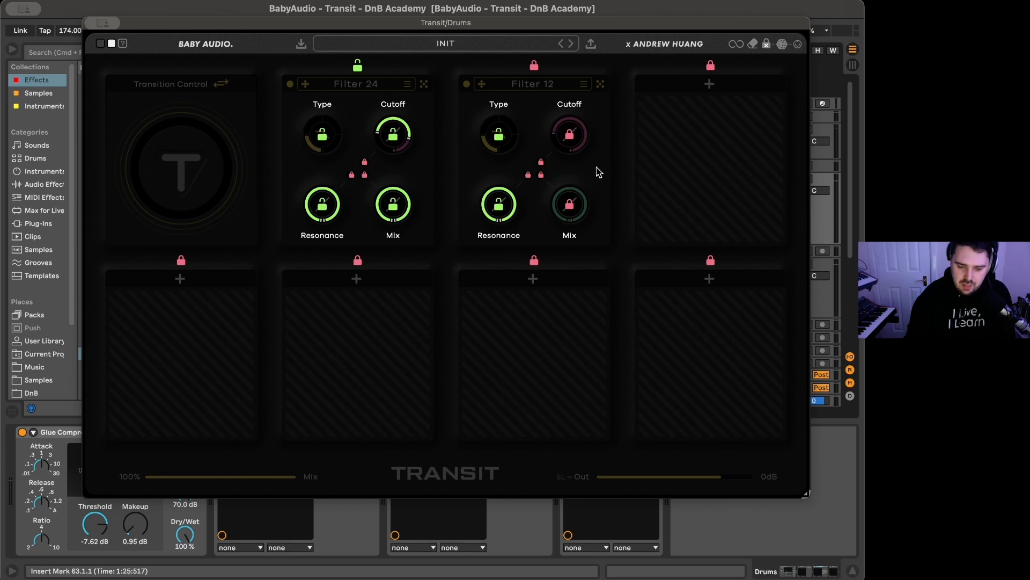
{"action": "left_click", "coordinate": [767, 44]}
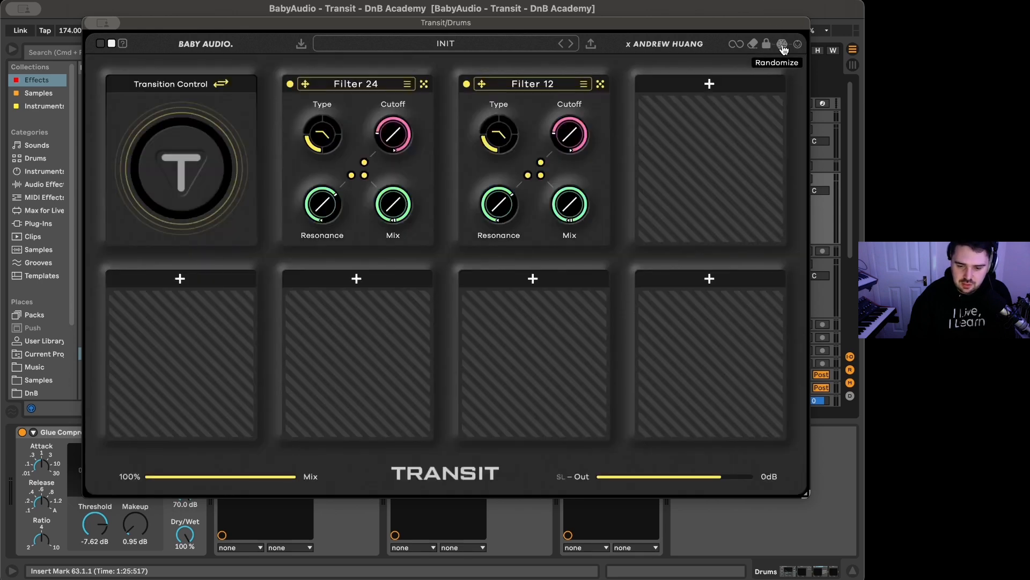
Randomize the Transit patch repeatedly with the module locks active, checking the random lock view between rounds
{"action": "left_click", "coordinate": [784, 47]}
{"action": "left_click", "coordinate": [783, 48]}
{"action": "left_click", "coordinate": [783, 47]}
{"action": "left_click", "coordinate": [783, 48]}
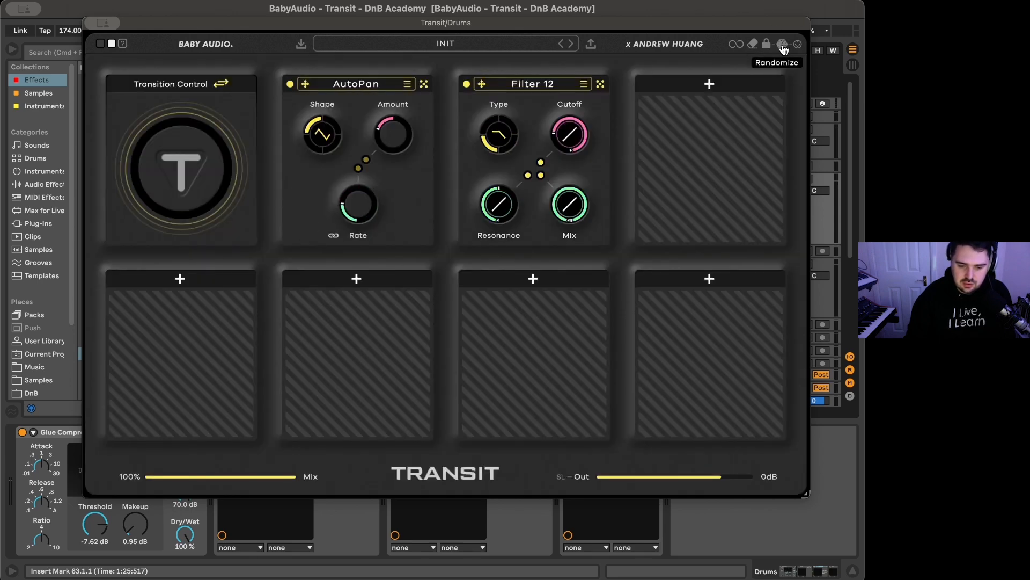
{"action": "left_click", "coordinate": [783, 47]}
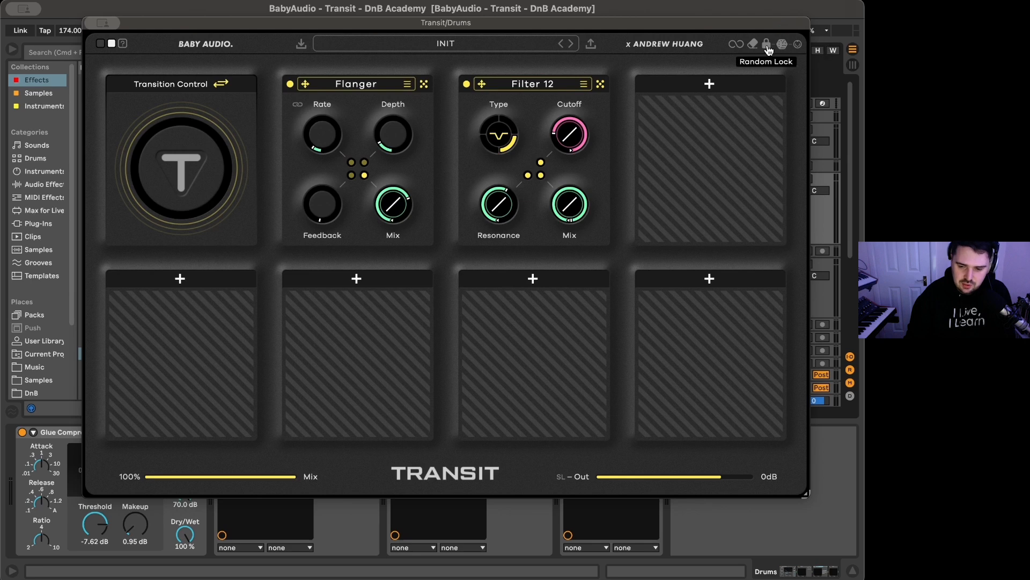
{"action": "left_click", "coordinate": [768, 47]}
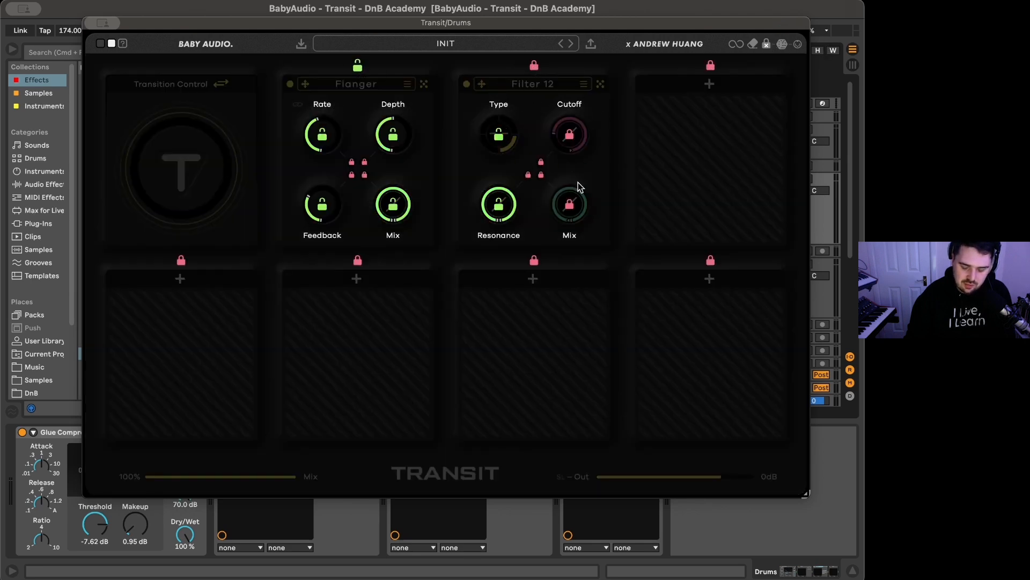
{"action": "left_click", "coordinate": [768, 47]}
{"action": "left_click", "coordinate": [783, 47]}
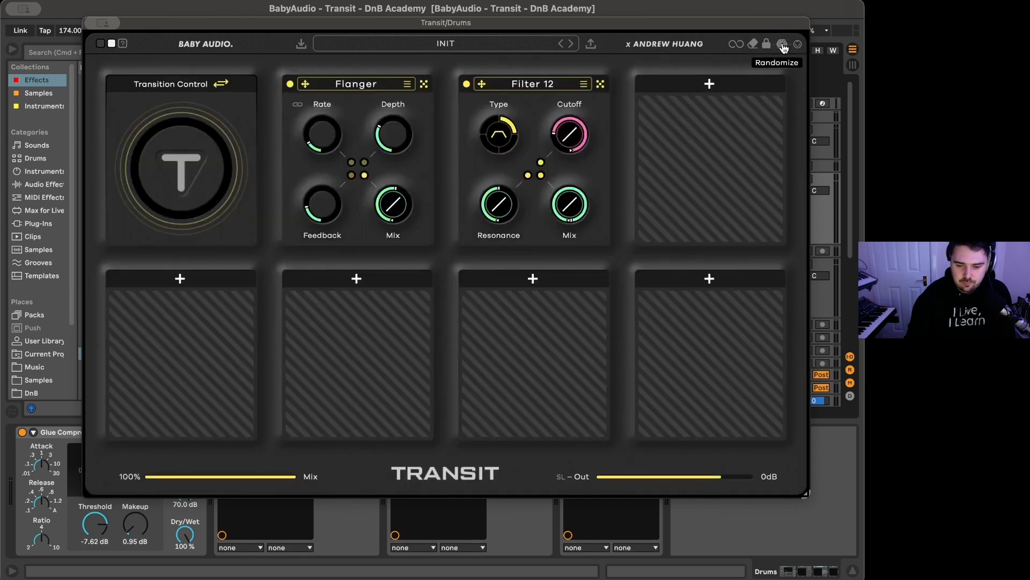
{"action": "left_click", "coordinate": [784, 48]}
{"action": "left_click", "coordinate": [783, 47]}
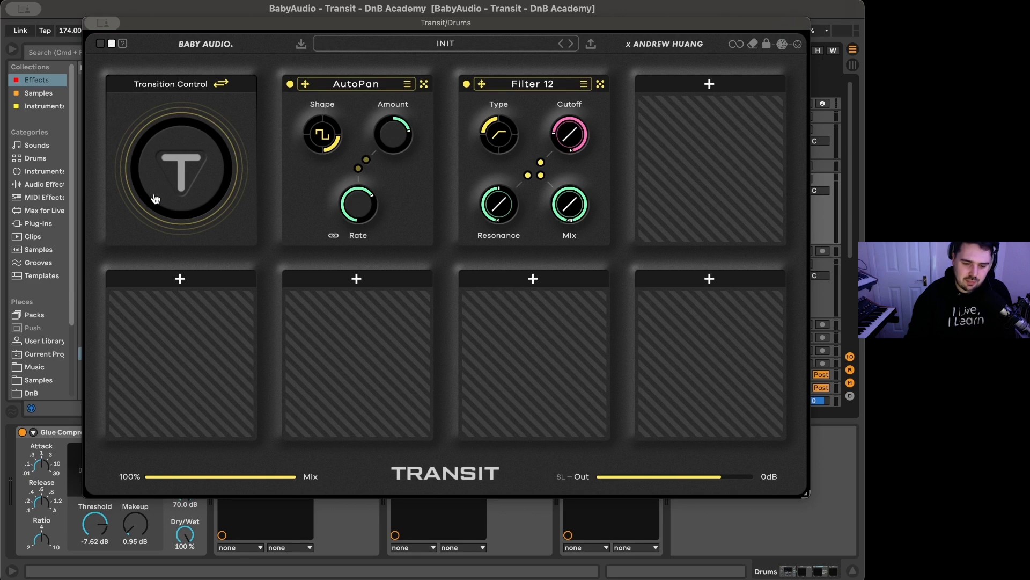
Turn Transit's Transition Control fully up and play the arrangement from bar 63 with its window moved clear of the tracks
{"action": "left_click_drag", "start_coordinate": [155, 199], "coordinate": [259, 73]}
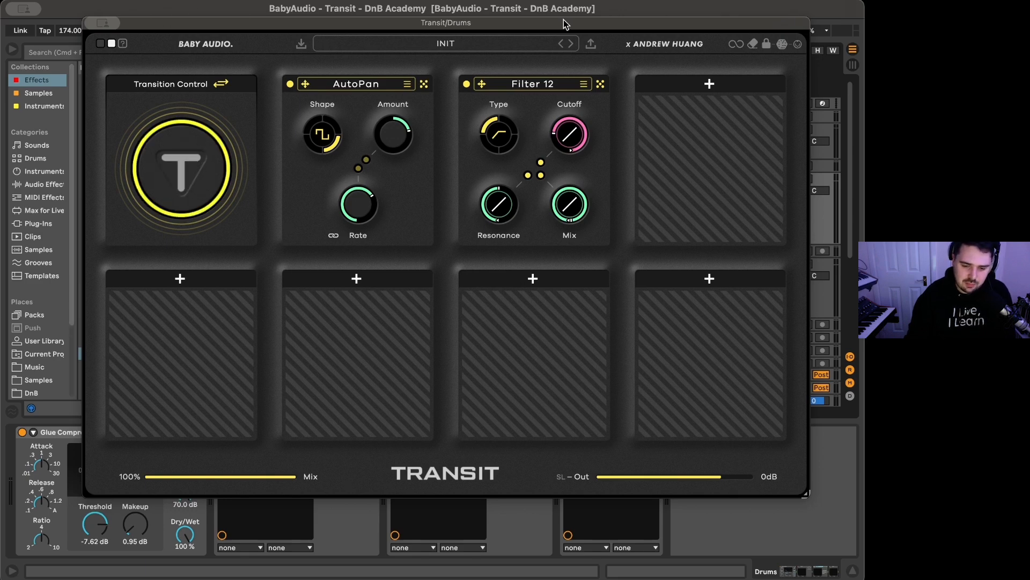
{"action": "left_click_drag", "start_coordinate": [519, 21], "coordinate": [543, 328]}
{"action": "key", "text": "space"}
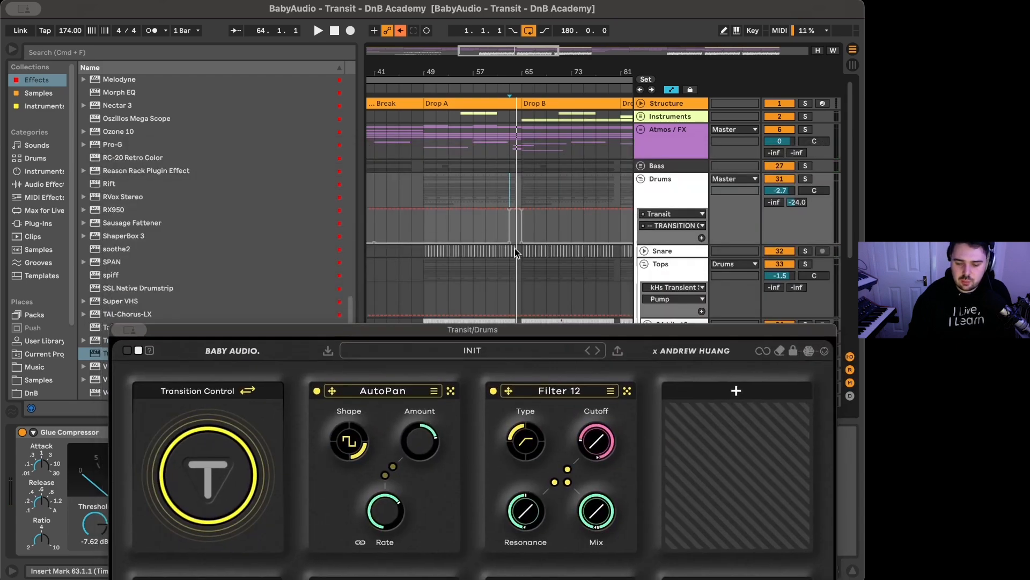
Place the insert marker at bar 65 on the Drums track, toggle the automation view and move the Transit window back over the arrangement
{"action": "left_click", "coordinate": [524, 192]}
{"action": "key", "text": "a"}
{"action": "left_click_drag", "start_coordinate": [730, 331], "coordinate": [699, 59]}
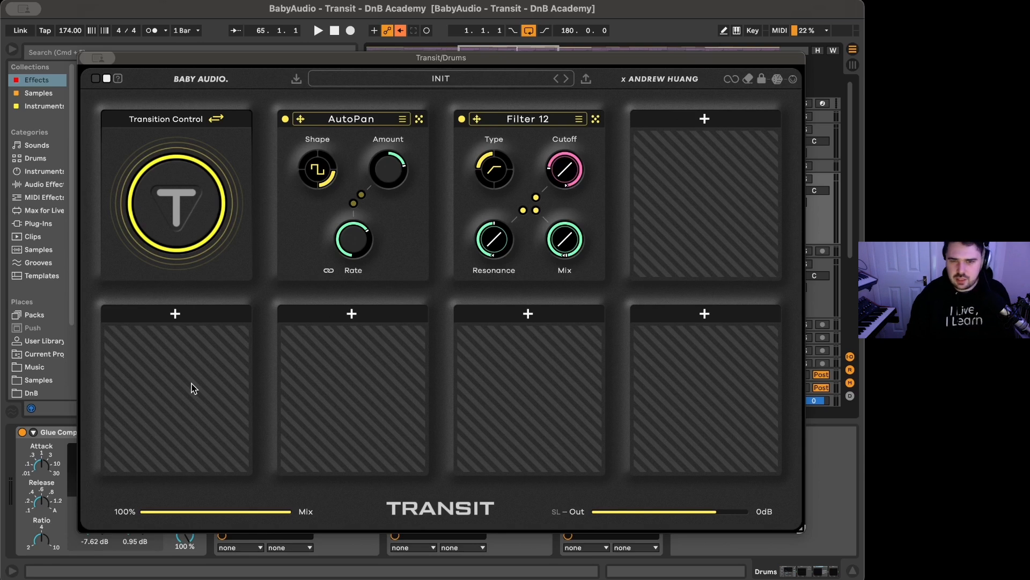